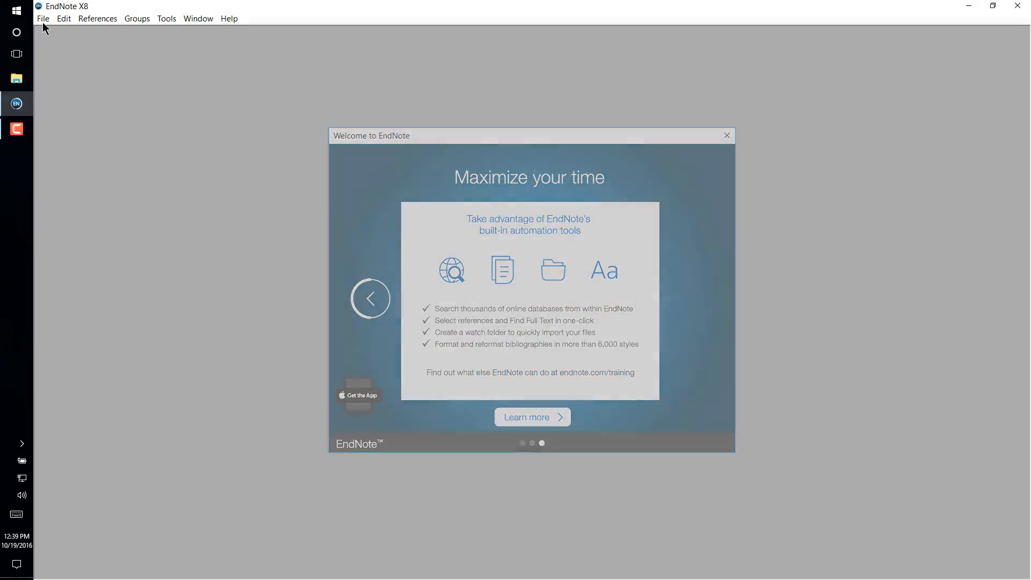
Create a new reference library named My EndNote Library.enl in the Documents folder
{"action": "left_click", "coordinate": [42, 18]}
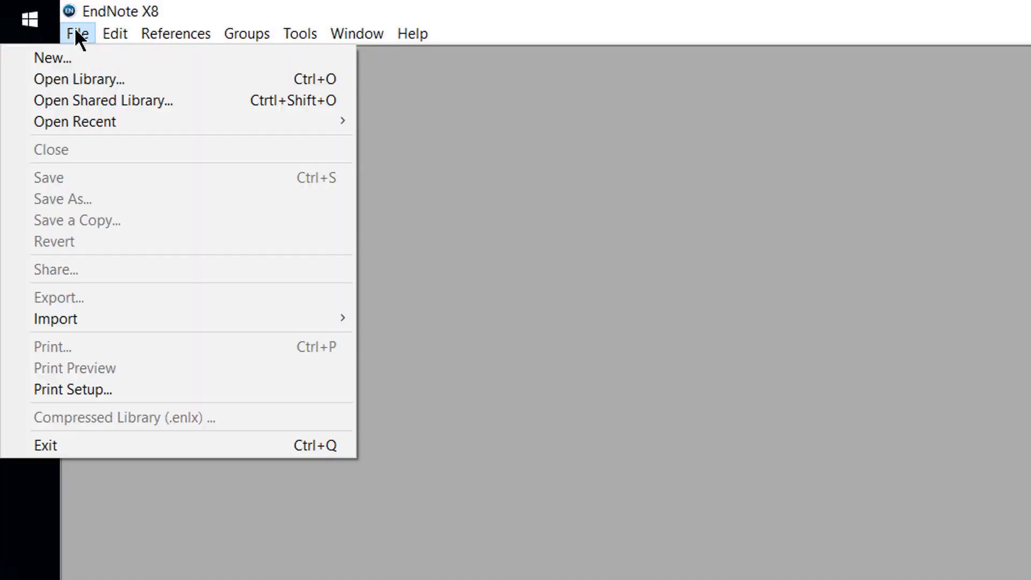
{"action": "left_click", "coordinate": [91, 63]}
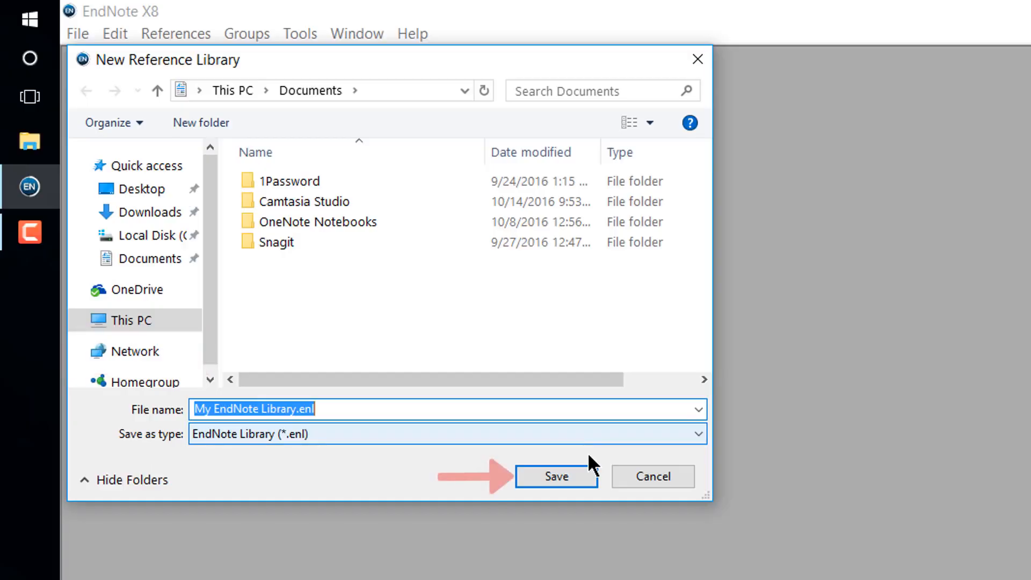
{"action": "left_click", "coordinate": [582, 470]}
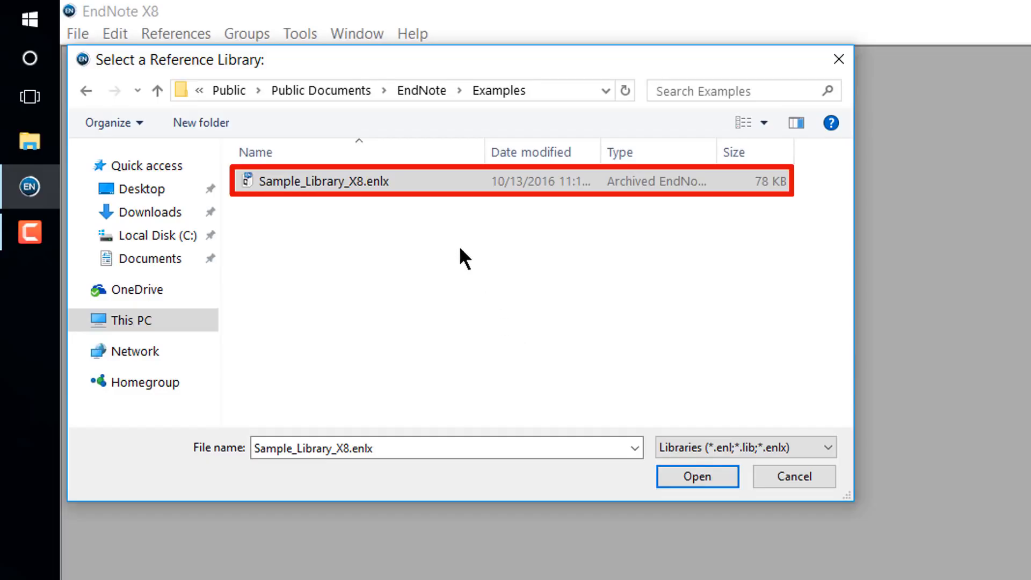
Open the sample library Sample_Library_X8.enlx from the EndNote Examples folder in Public Documents
{"action": "left_click", "coordinate": [445, 184]}
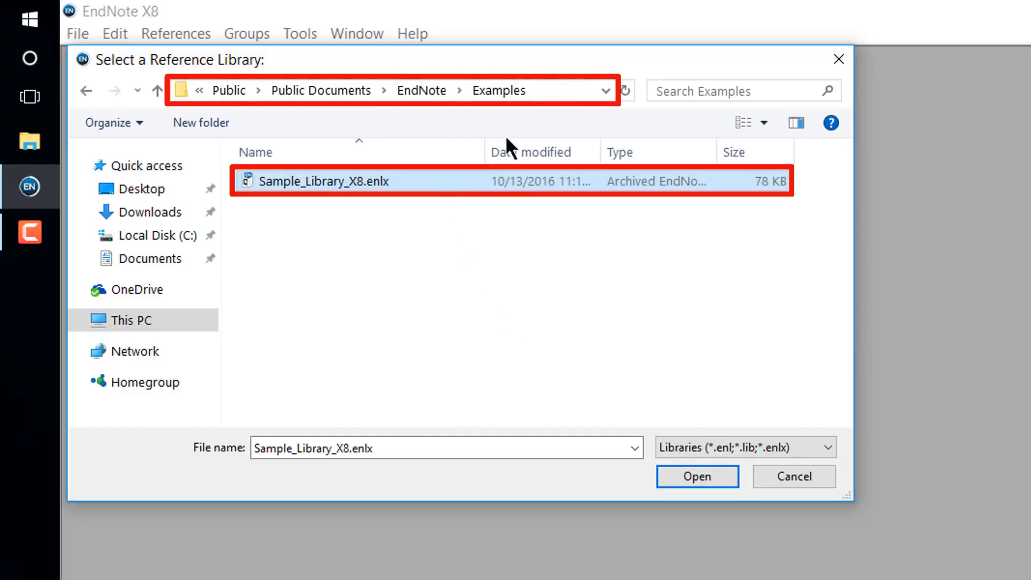
{"action": "left_click", "coordinate": [716, 475]}
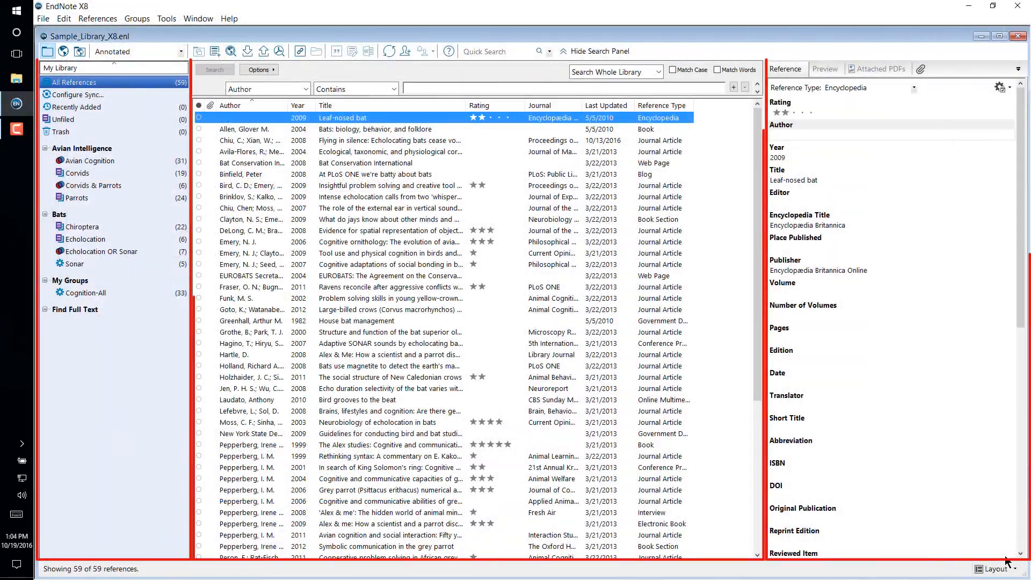
Try the Bottom layout for the reference panel, then set it to Right - Split and widen the panel
{"action": "left_click", "coordinate": [995, 569]}
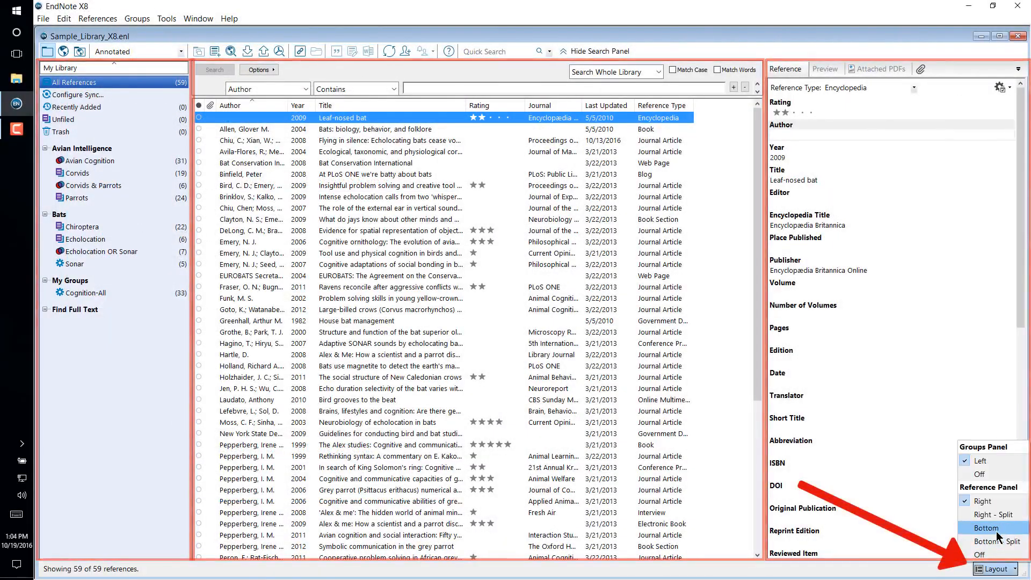
{"action": "left_click", "coordinate": [996, 532]}
{"action": "left_click", "coordinate": [999, 571]}
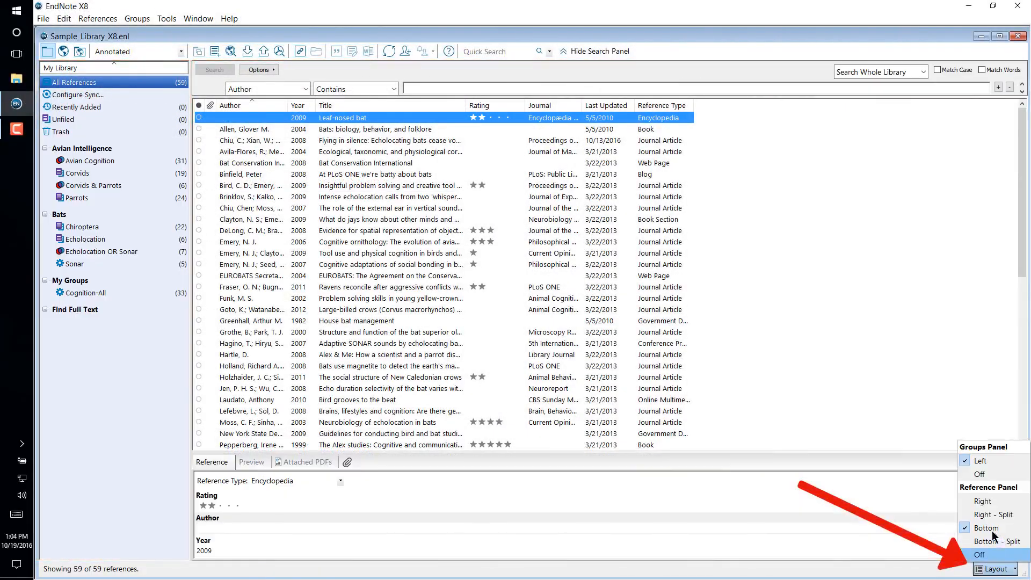
{"action": "left_click", "coordinate": [986, 515]}
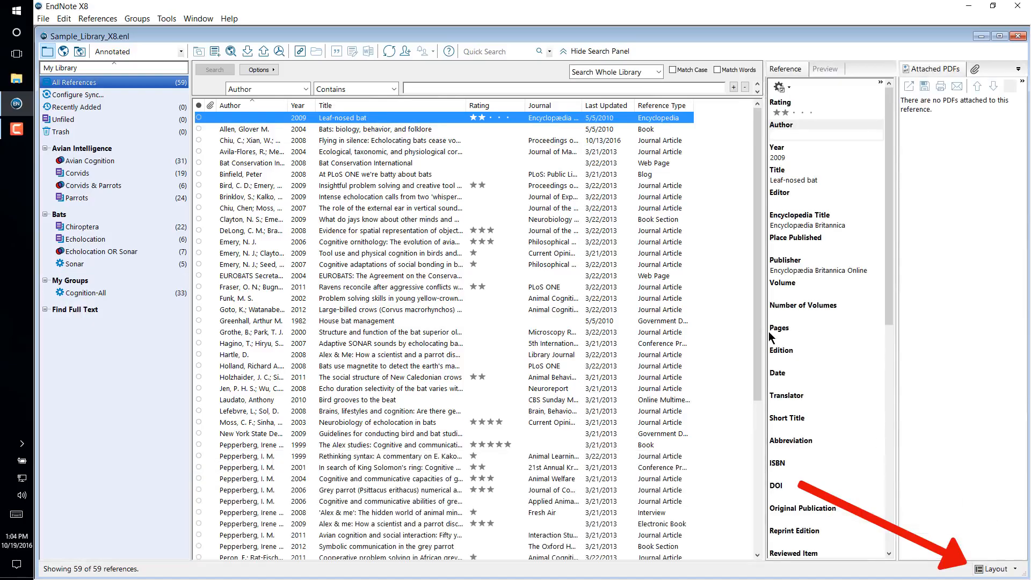
{"action": "left_click_drag", "start_coordinate": [764, 334], "coordinate": [706, 343]}
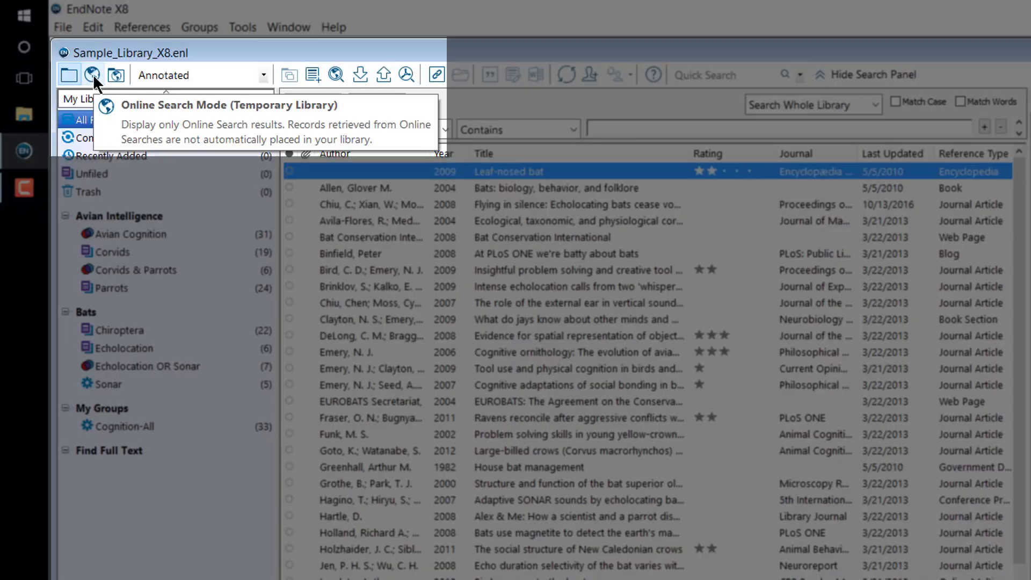
Switch to Online Search Mode and choose the PubMed (NLM) connection from the full list of connections
{"action": "left_click", "coordinate": [92, 74]}
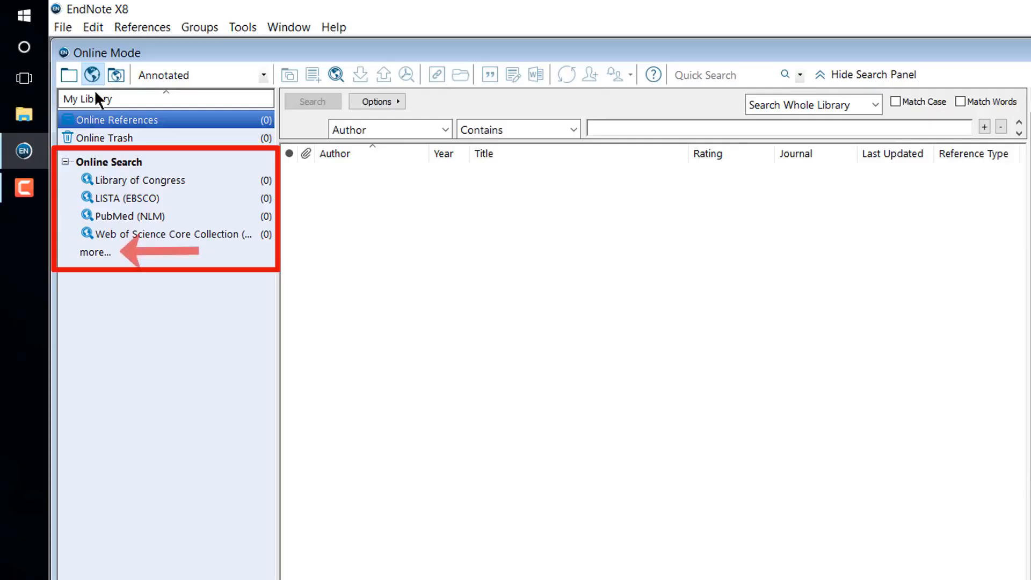
{"action": "left_click", "coordinate": [95, 251]}
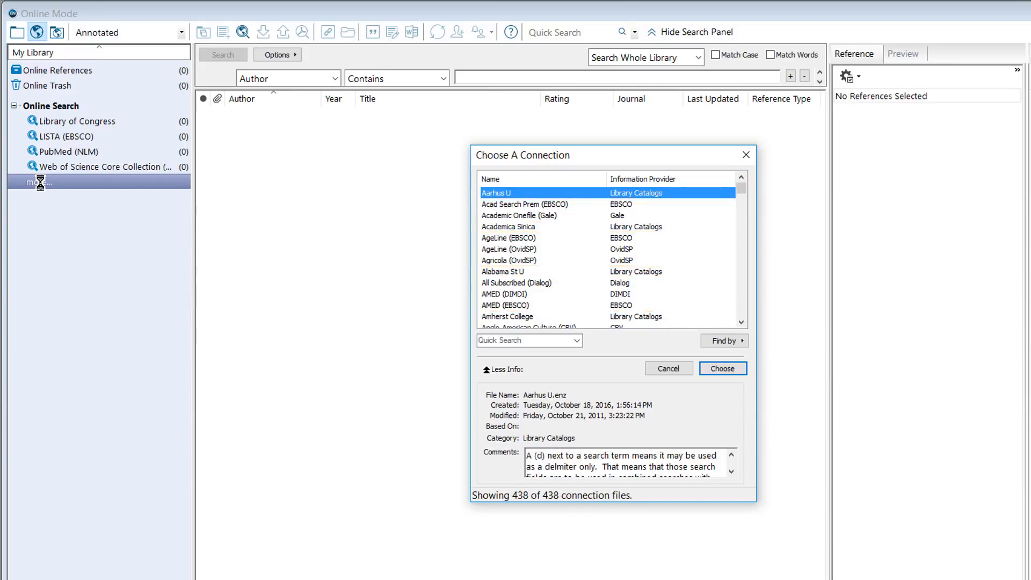
{"action": "key", "text": "p"}
{"action": "key", "text": "u"}
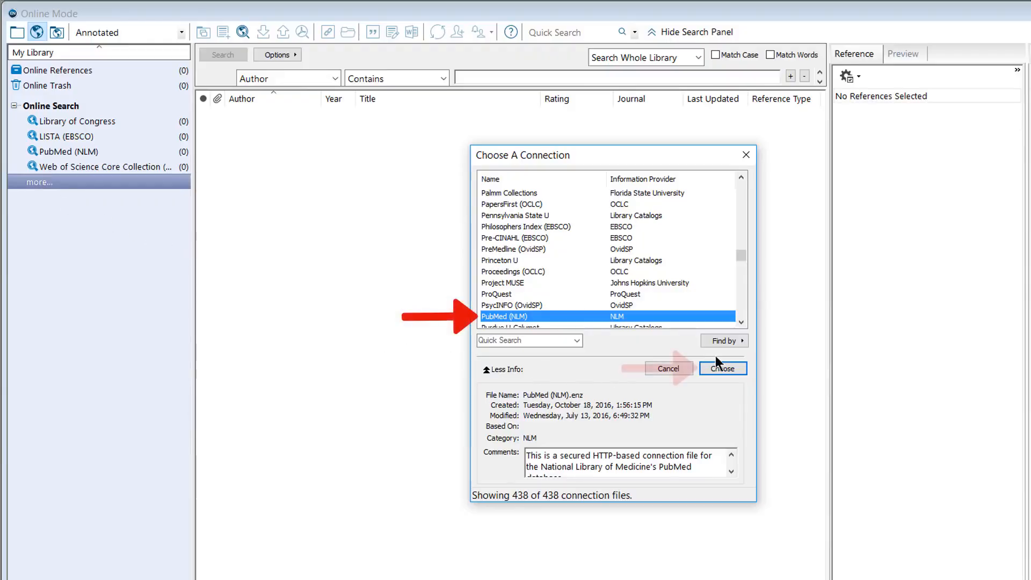
{"action": "left_click", "coordinate": [738, 368]}
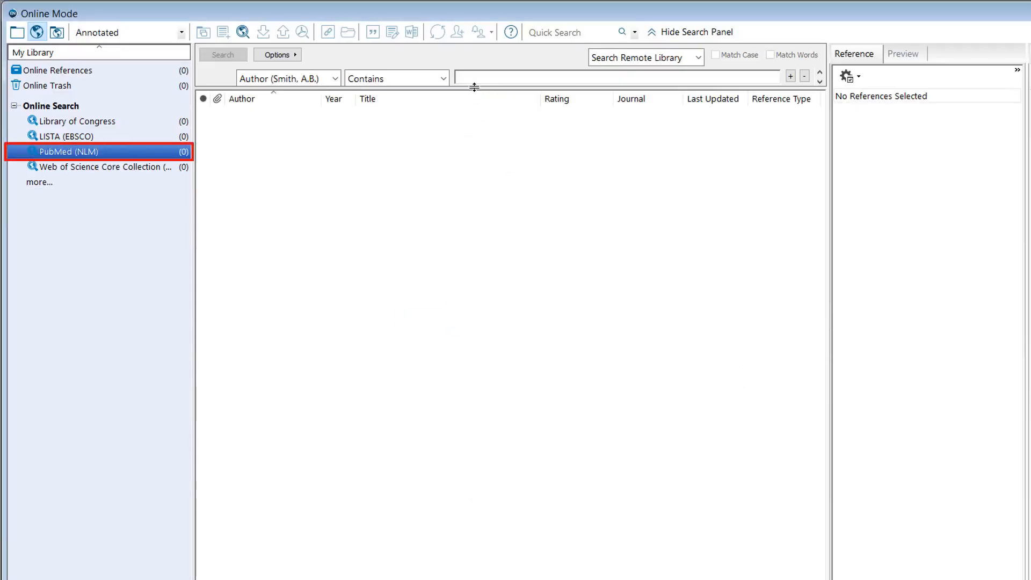
Enlarge the search area to show three criteria lines and set the first to Title Contains "sushi"
{"action": "left_click_drag", "start_coordinate": [474, 87], "coordinate": [475, 136]}
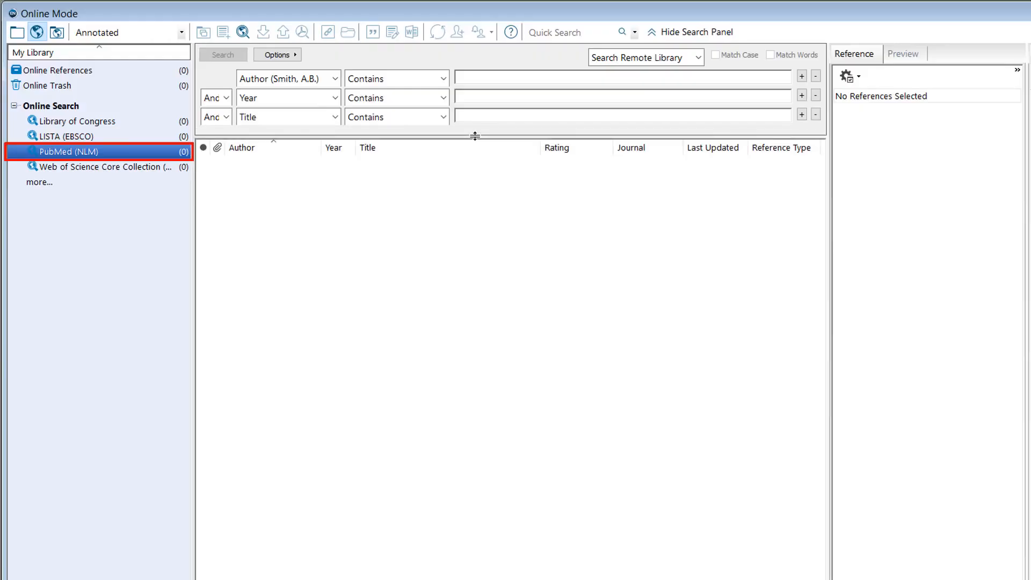
{"action": "left_click", "coordinate": [334, 78]}
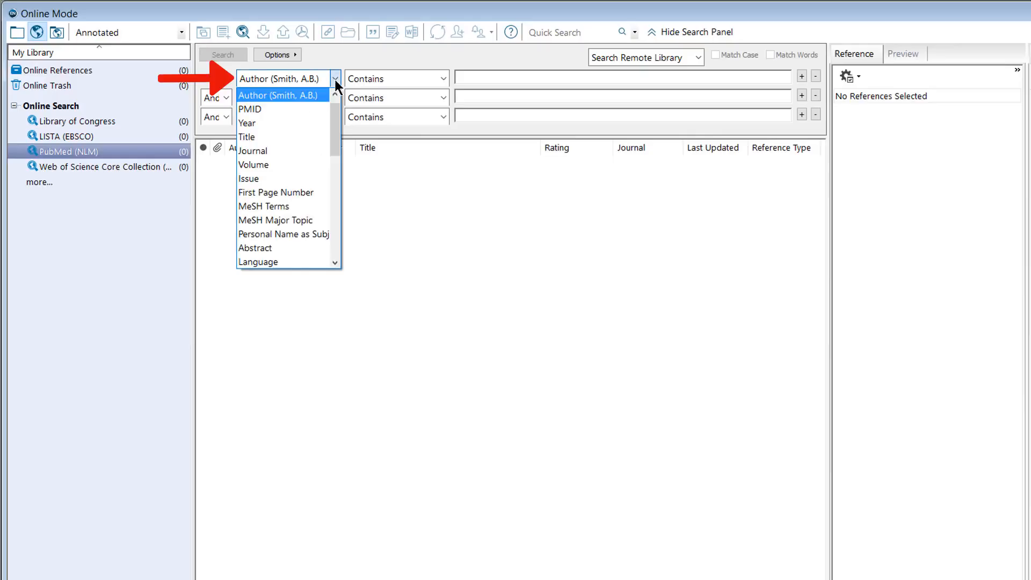
{"action": "left_click", "coordinate": [304, 136]}
{"action": "left_click", "coordinate": [457, 78]}
{"action": "type", "text": "sushi"}
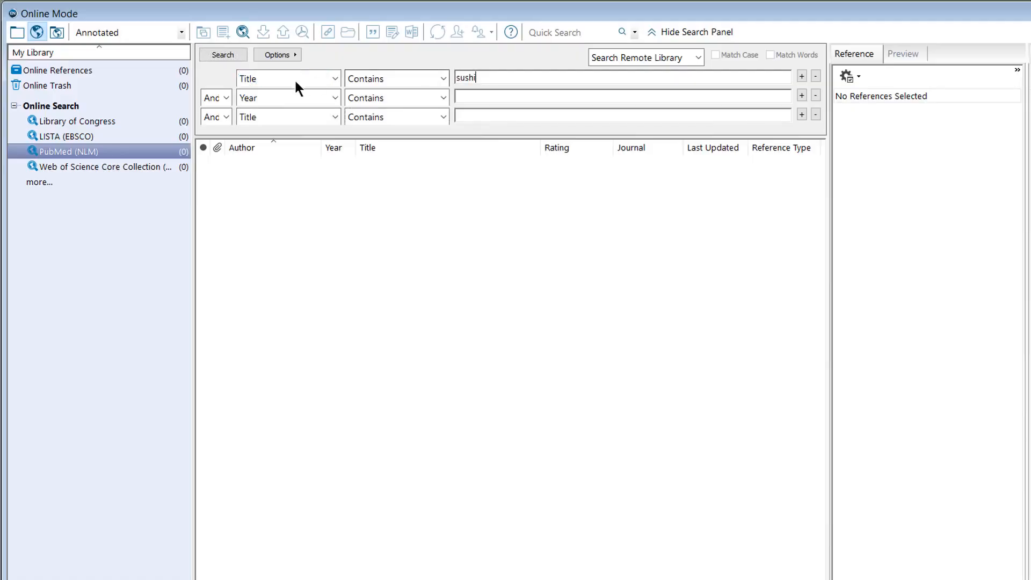
Exclude records whose All Fields contain "sushi domain" using Not, then run the PubMed search and retrieve all matching records
{"action": "left_click", "coordinate": [226, 97]}
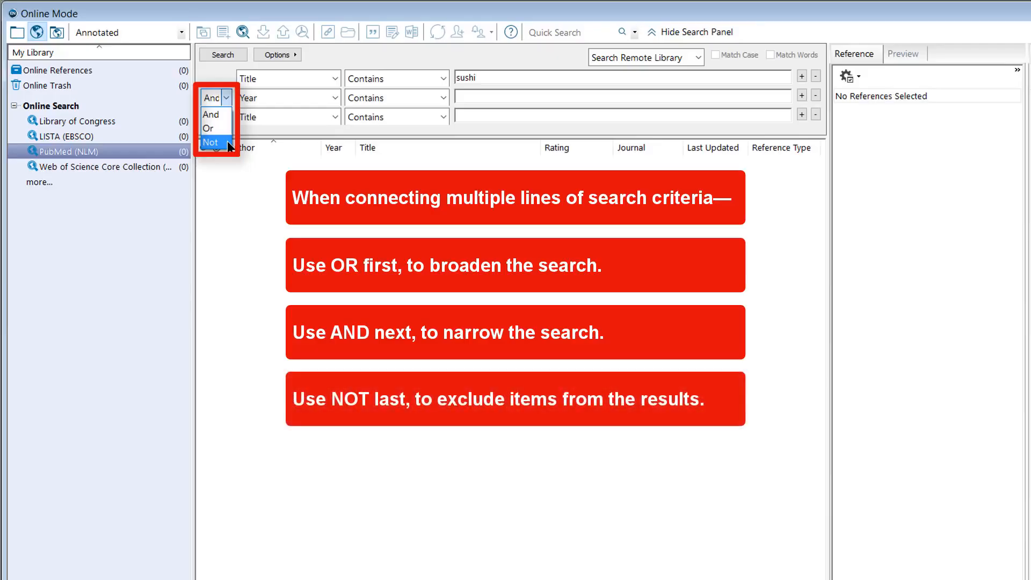
{"action": "left_click", "coordinate": [229, 143]}
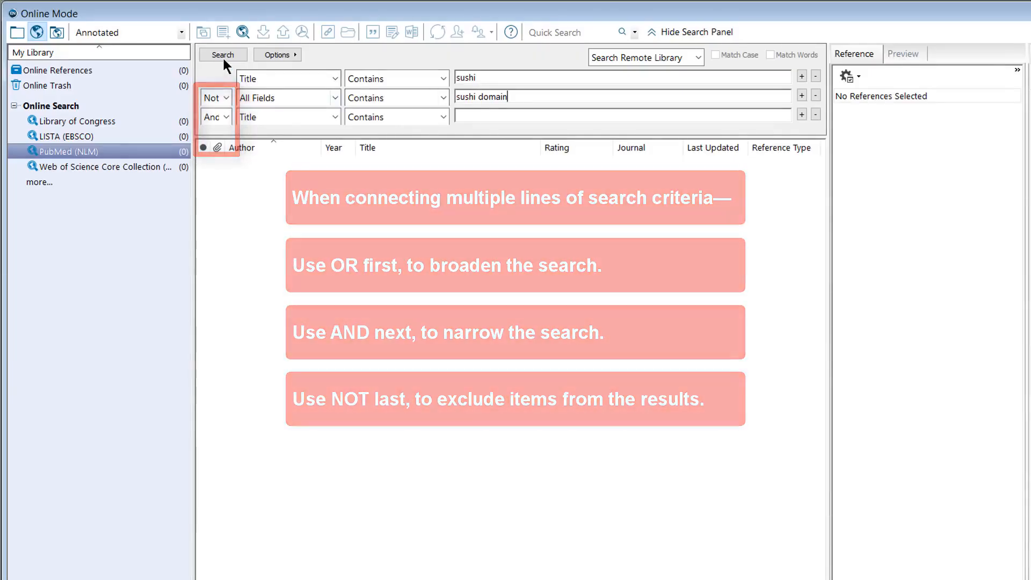
{"action": "left_click", "coordinate": [222, 57]}
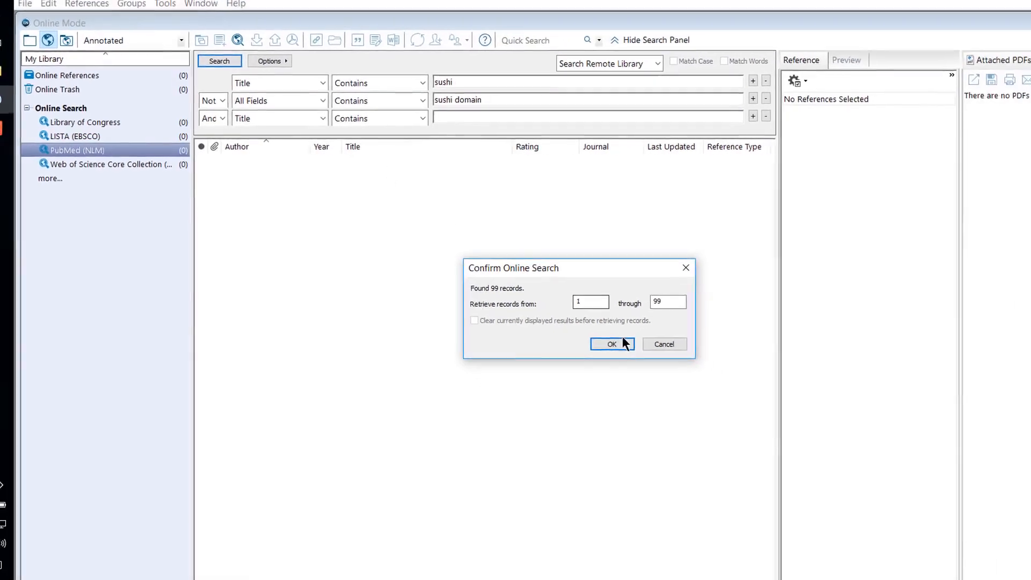
{"action": "left_click", "coordinate": [620, 342]}
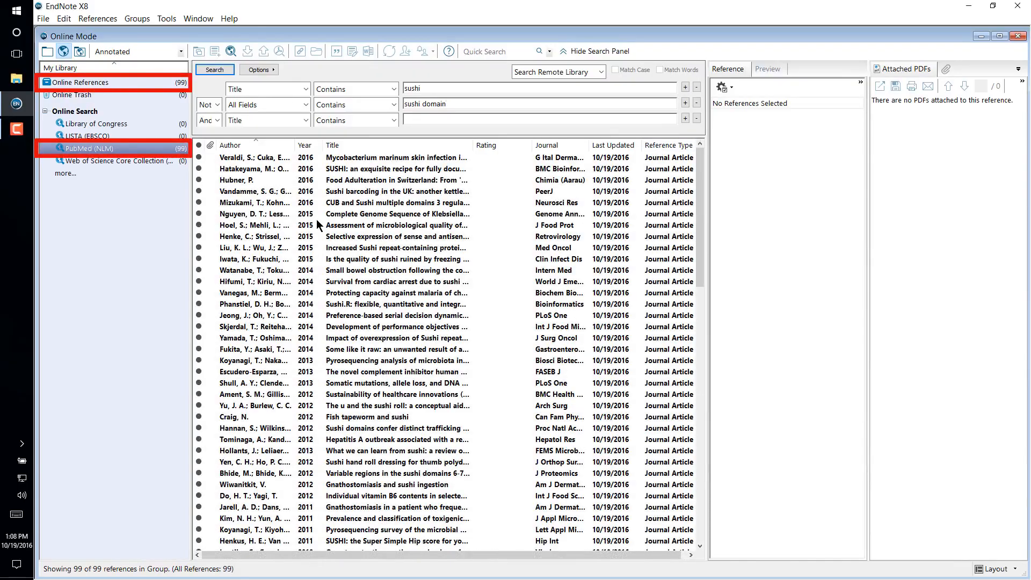
Copy all retrieved PubMed references to the local library and display its Copied References group
{"action": "left_click", "coordinate": [317, 220]}
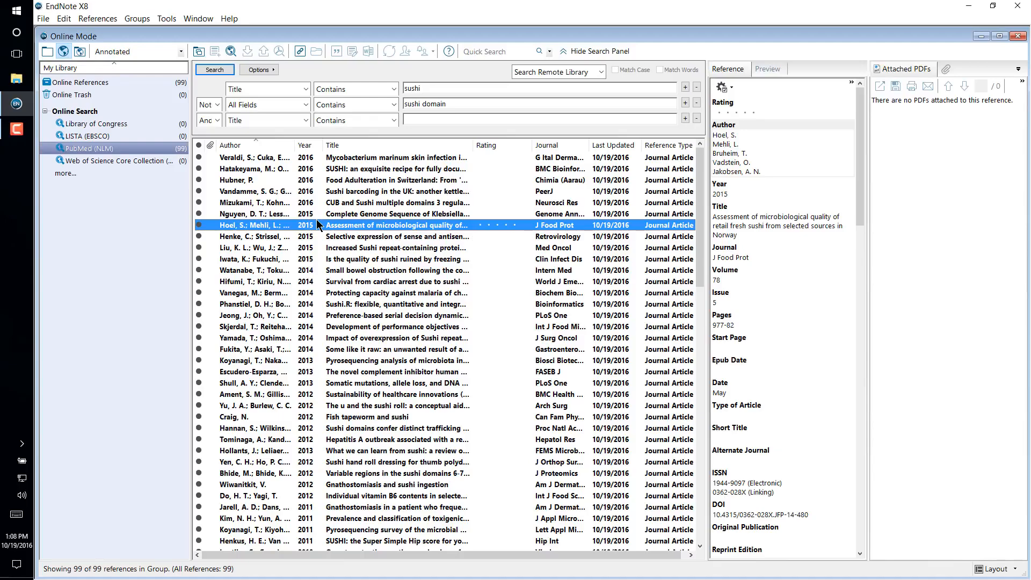
{"action": "key", "text": "ctrl+a"}
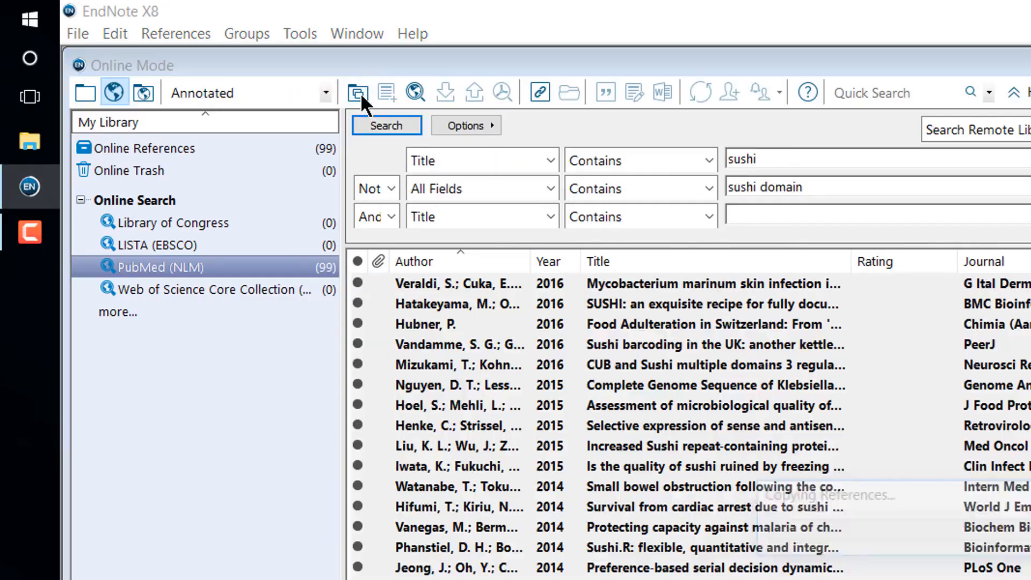
{"action": "left_click", "coordinate": [359, 93]}
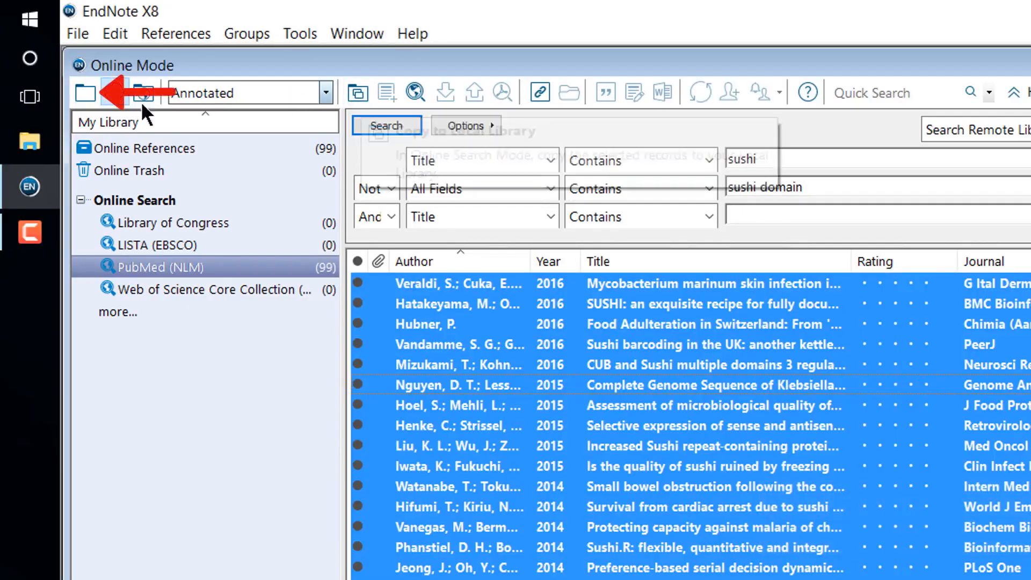
{"action": "left_click", "coordinate": [87, 98]}
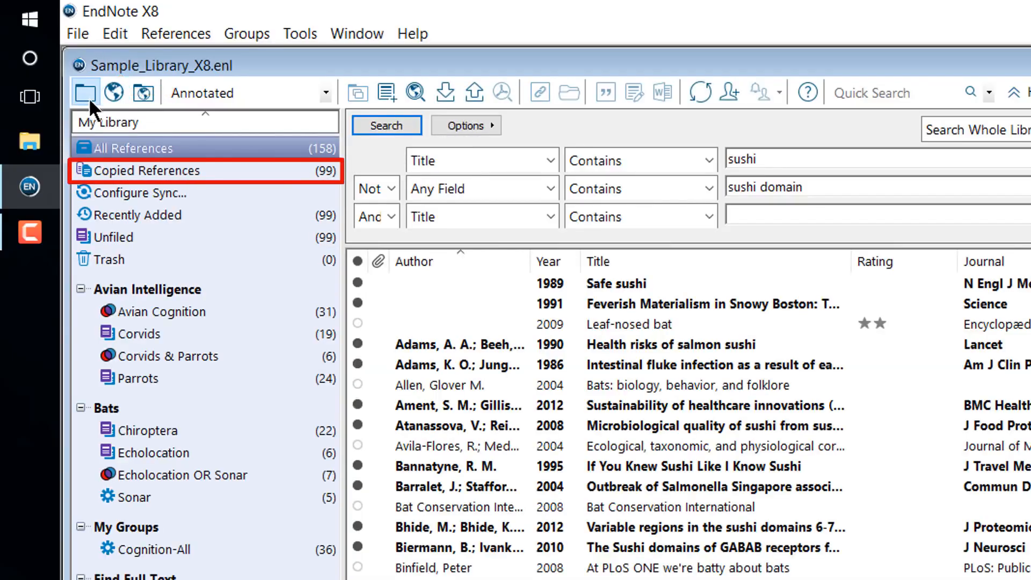
{"action": "left_click", "coordinate": [201, 172]}
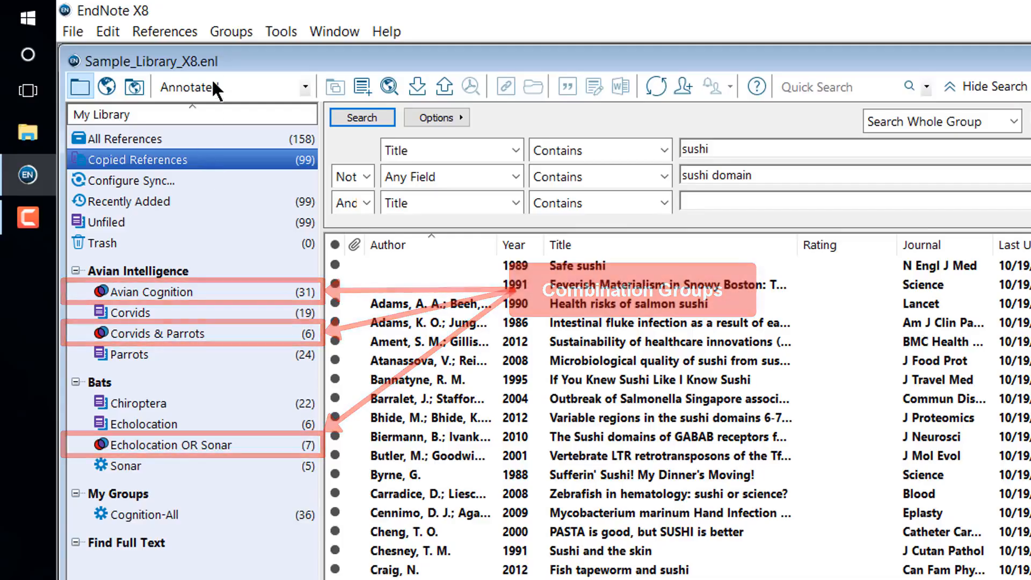
Create a new group set named "Sushi" in the library
{"action": "left_click", "coordinate": [233, 31]}
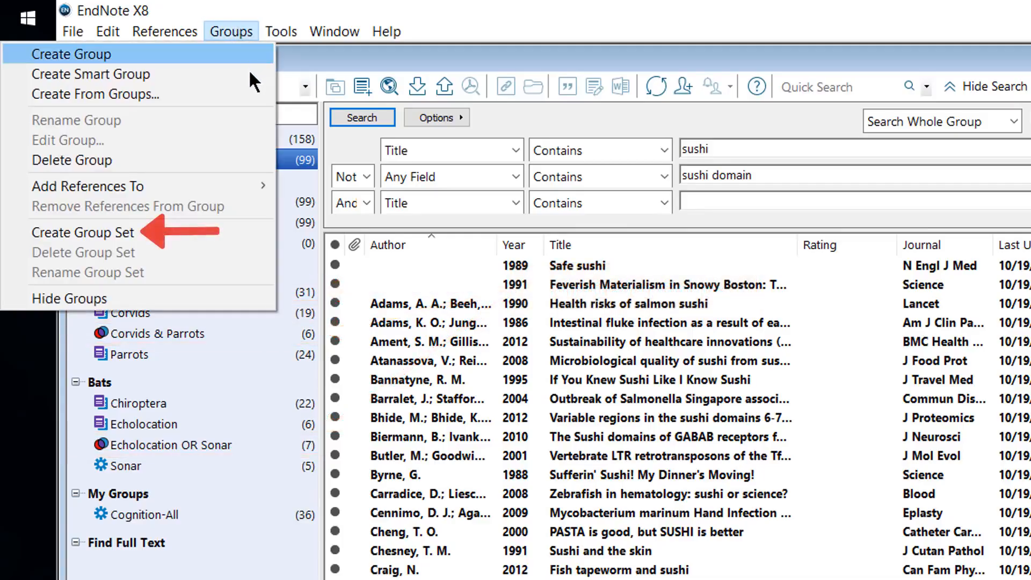
{"action": "left_click", "coordinate": [250, 236]}
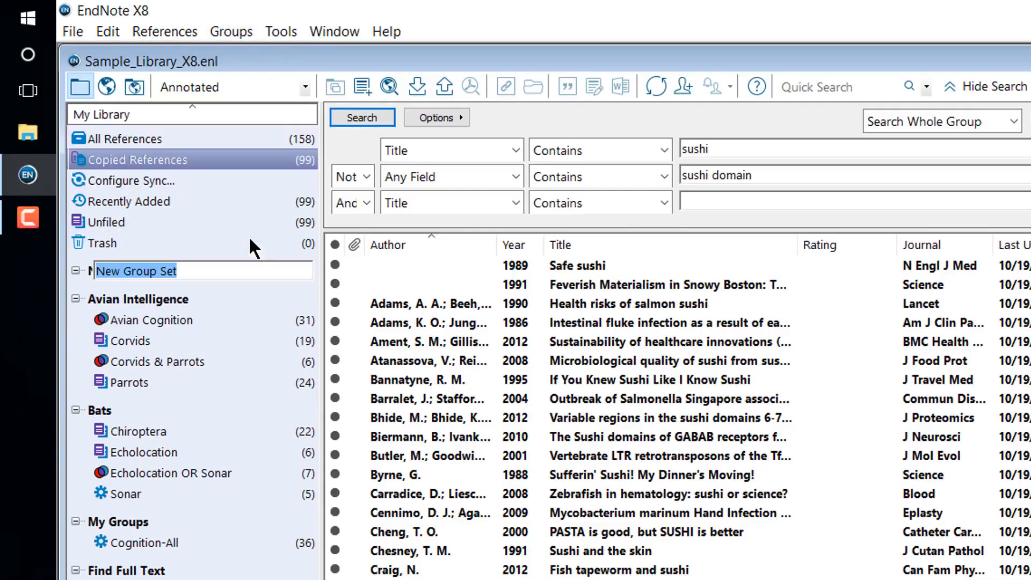
{"action": "type", "text": "Sushi"}
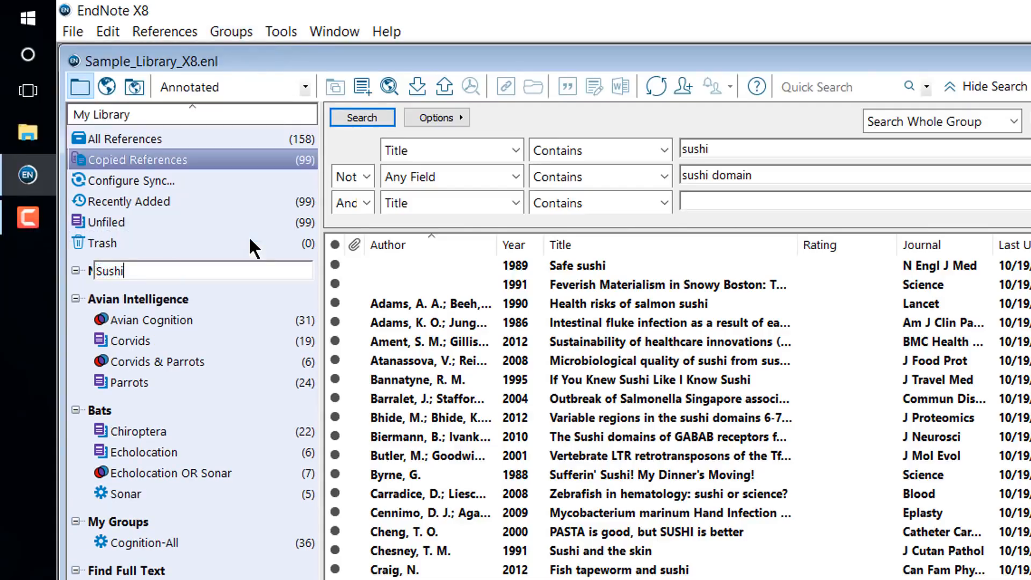
{"action": "key", "text": "Return"}
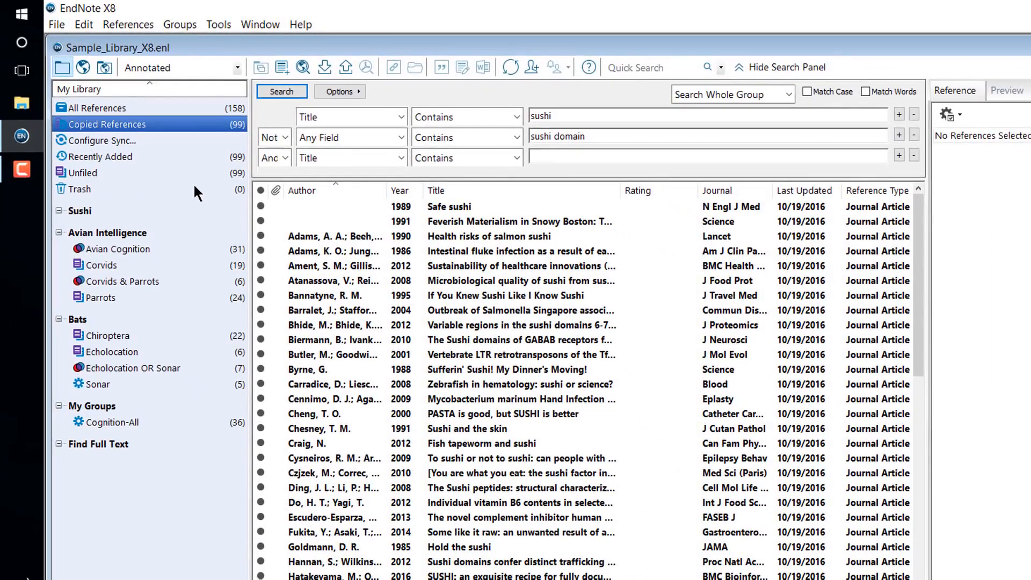
Create a group named "Sushi in General" inside the Sushi group set
{"action": "left_click", "coordinate": [194, 211]}
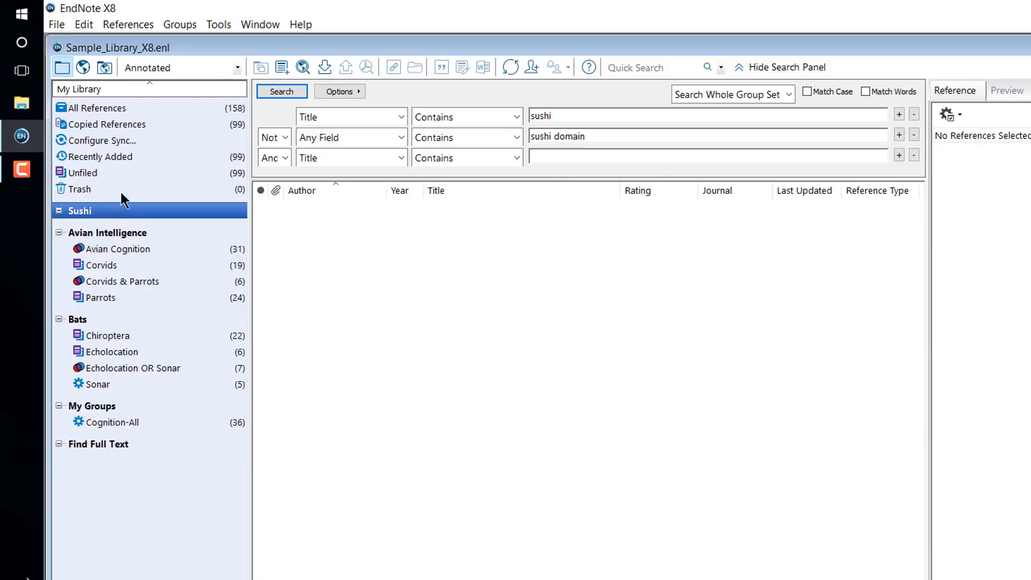
{"action": "left_click", "coordinate": [166, 23]}
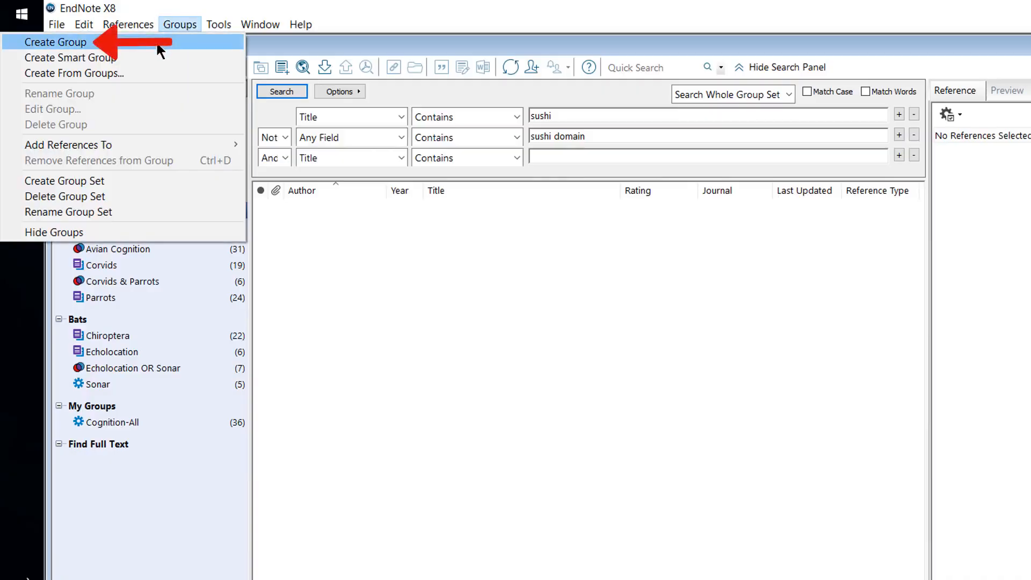
{"action": "left_click", "coordinate": [157, 46]}
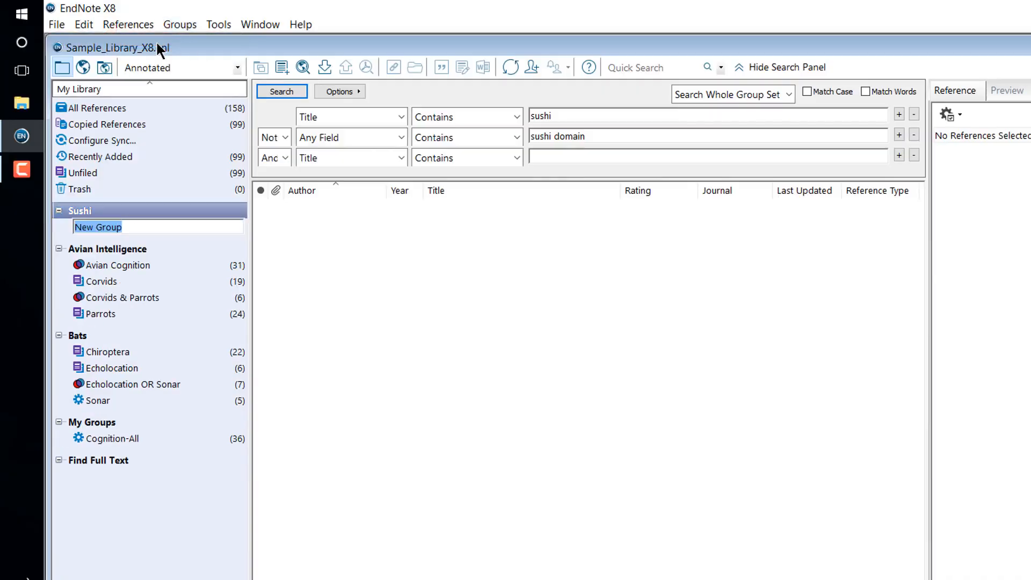
{"action": "type", "text": "Sushi in General"}
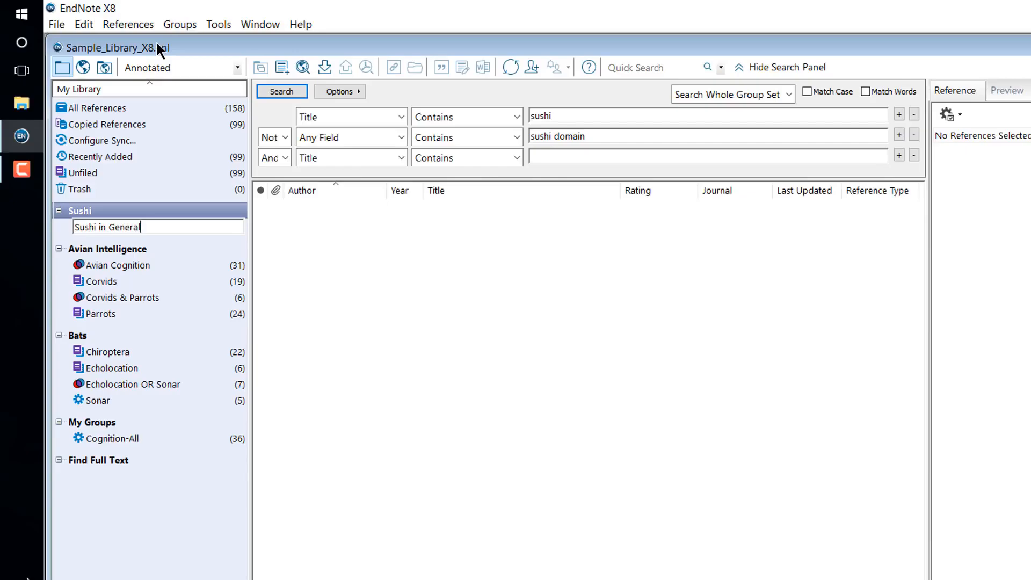
{"action": "key", "text": "Return"}
Add all references from the Copied References group to the "Sushi in General" group
{"action": "left_click", "coordinate": [131, 125]}
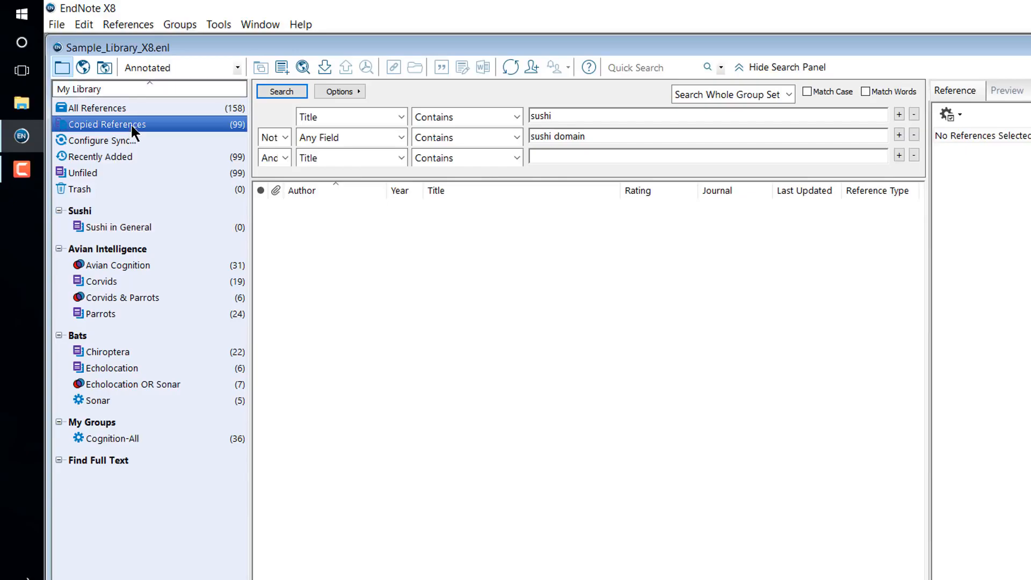
{"action": "left_click", "coordinate": [443, 280]}
{"action": "key", "text": "ctrl+a"}
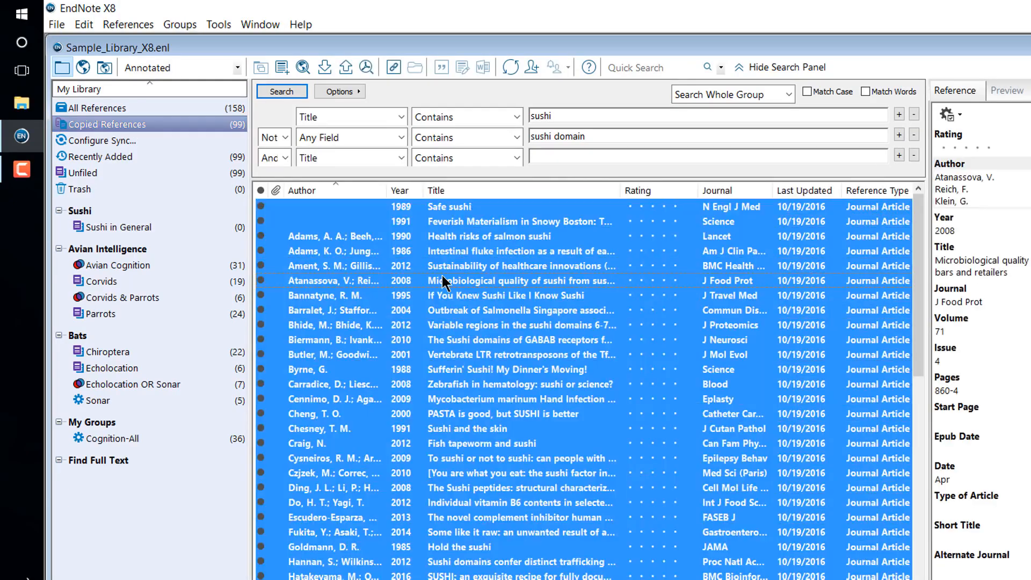
{"action": "left_click_drag", "start_coordinate": [443, 280], "coordinate": [210, 237]}
Create a smart group named "Sushi Domains" that collects references whose Any Field contains "sushi domain"
{"action": "left_click", "coordinate": [163, 24]}
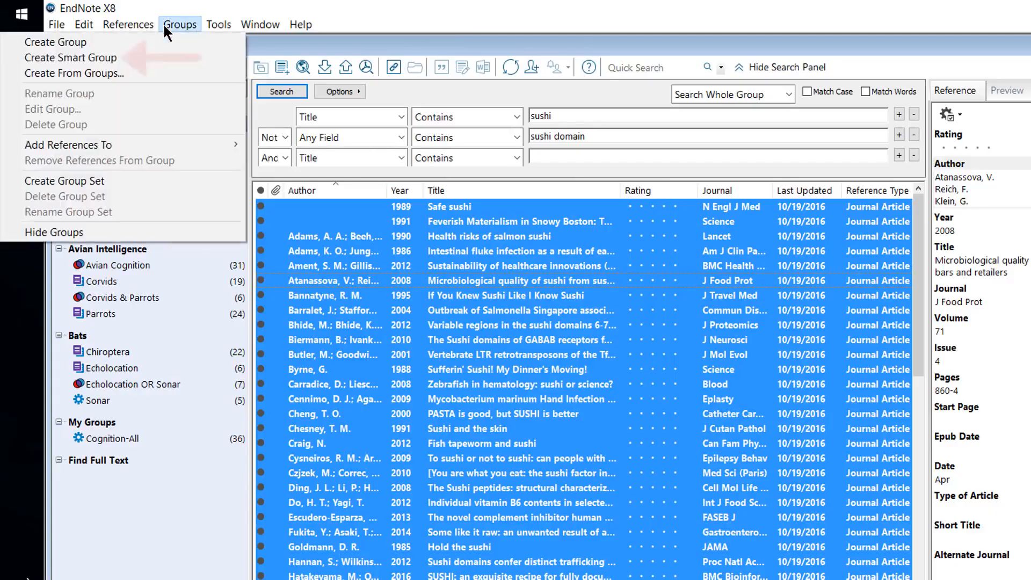
{"action": "left_click", "coordinate": [162, 57]}
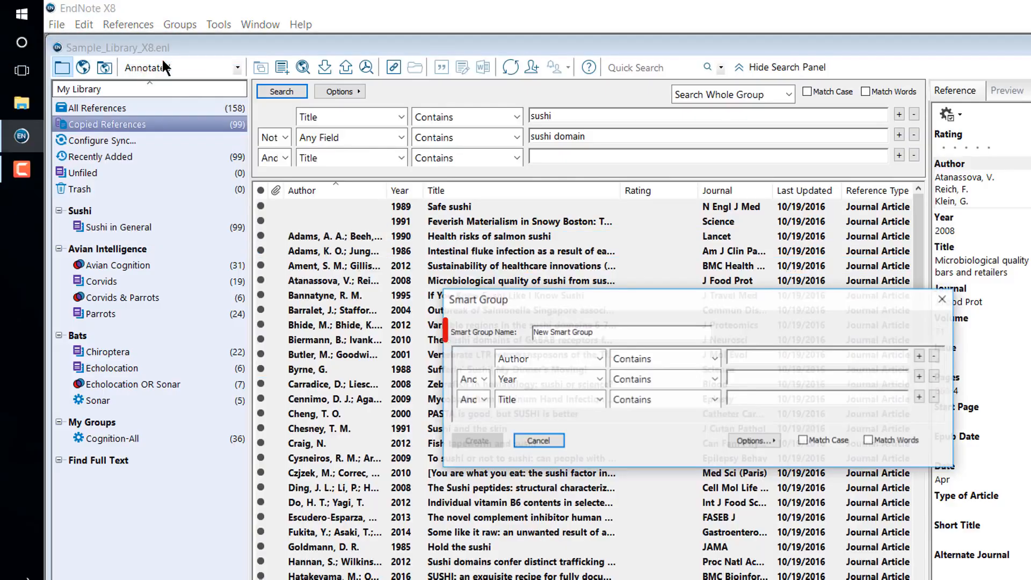
{"action": "type", "text": "Sushi Domains"}
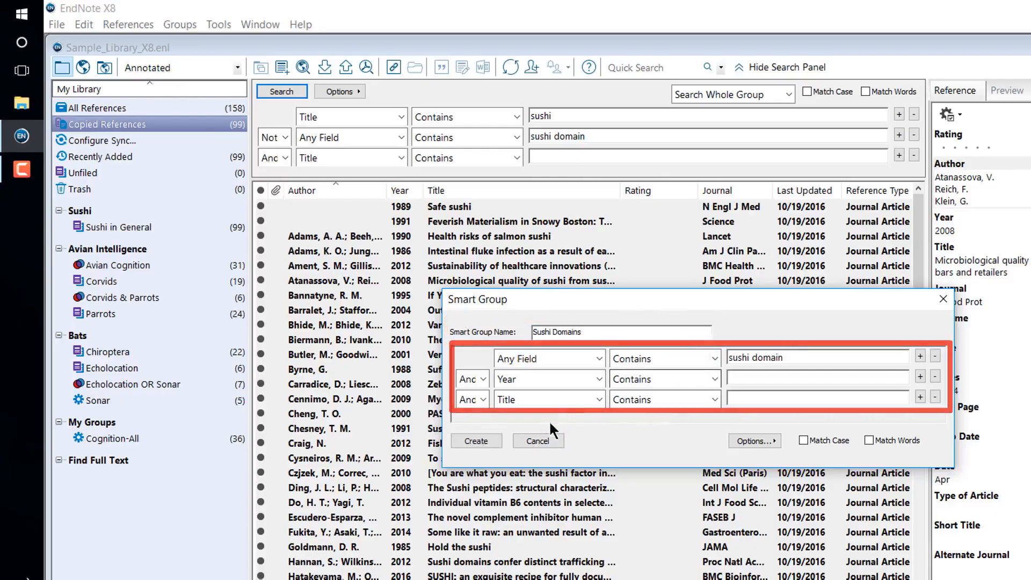
{"action": "left_click", "coordinate": [476, 441]}
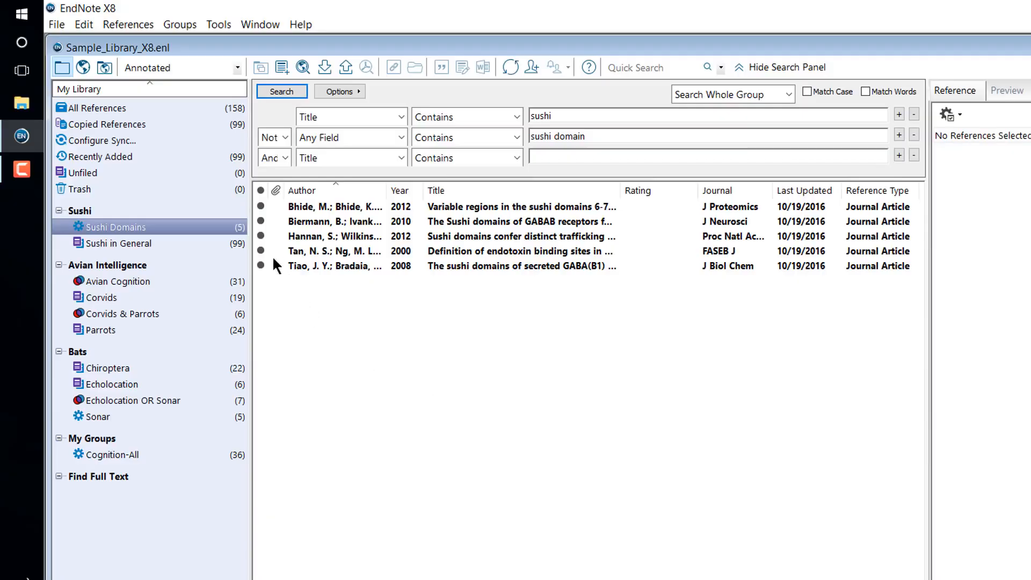
Create a combined group named "Not Sushi Domains" from existing groups, including references in "Sushi in General" but Not in "Sushi Domains"
{"action": "left_click", "coordinate": [188, 25]}
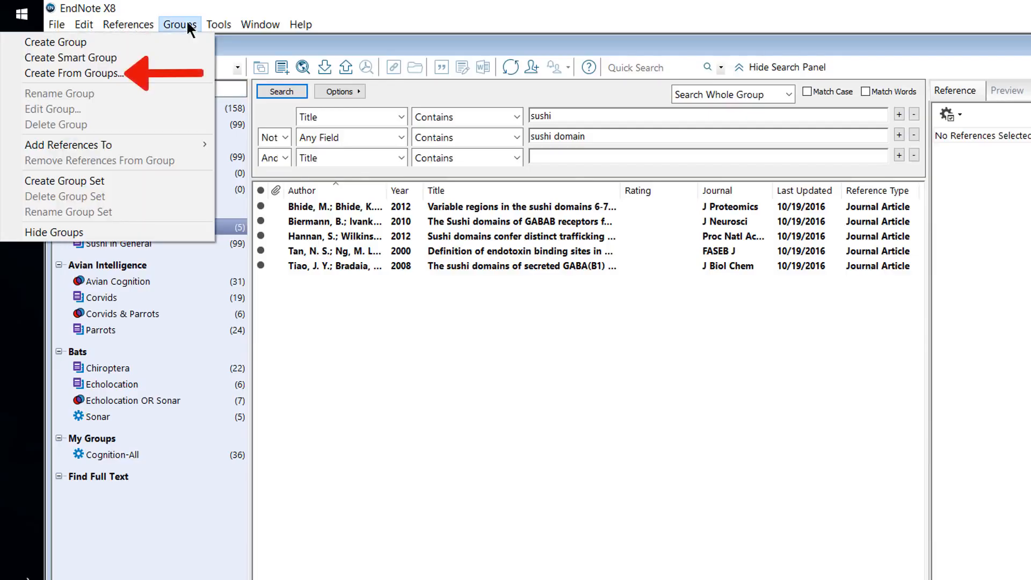
{"action": "left_click", "coordinate": [185, 79]}
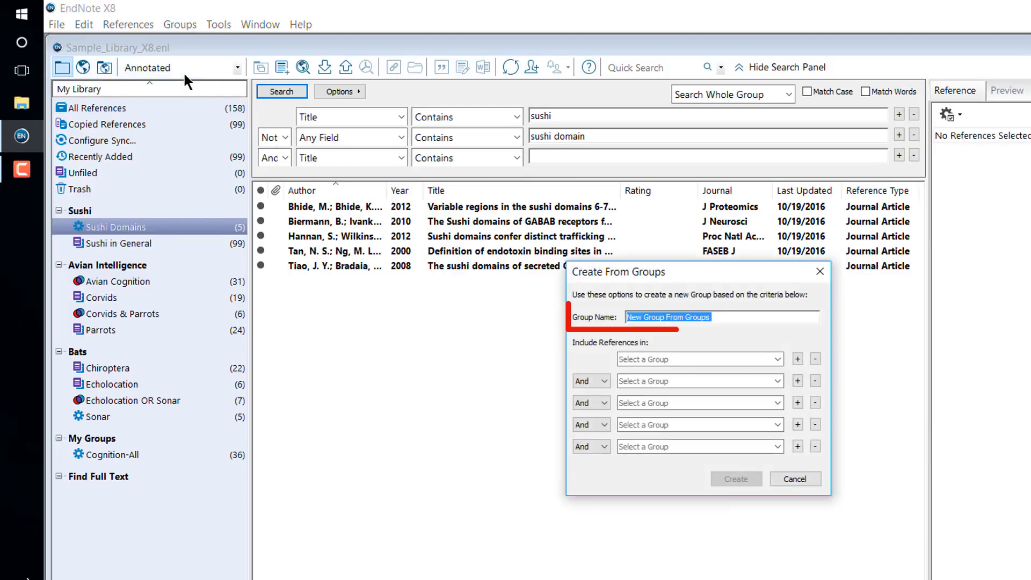
{"action": "left_click", "coordinate": [777, 359]}
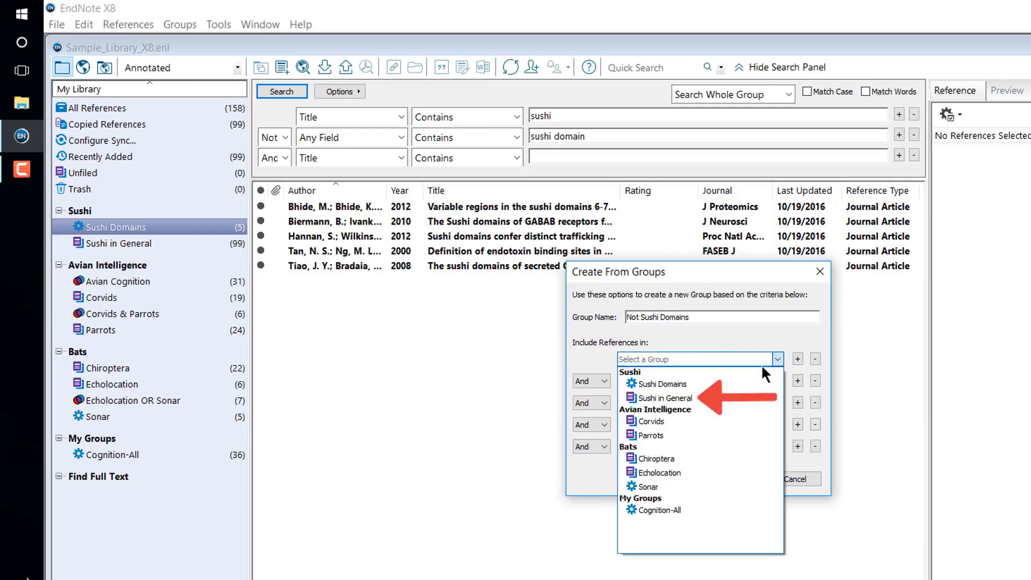
{"action": "left_click", "coordinate": [747, 397]}
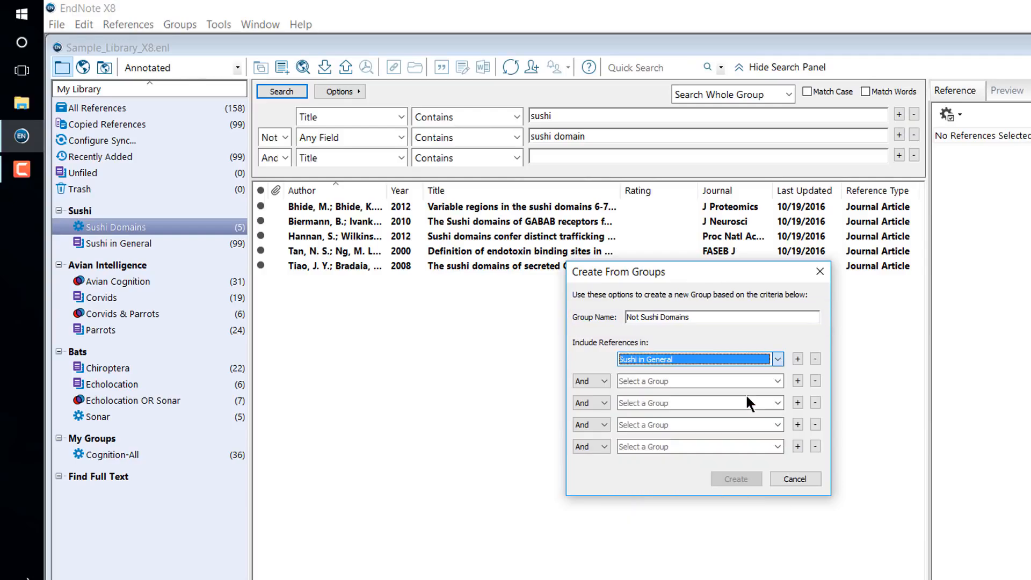
{"action": "left_click", "coordinate": [601, 377]}
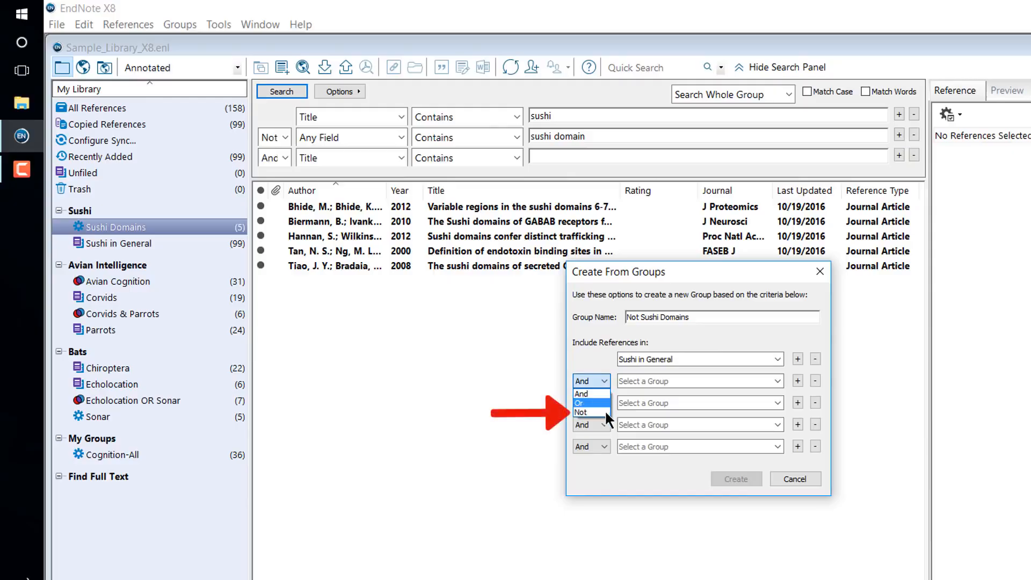
{"action": "left_click", "coordinate": [604, 411]}
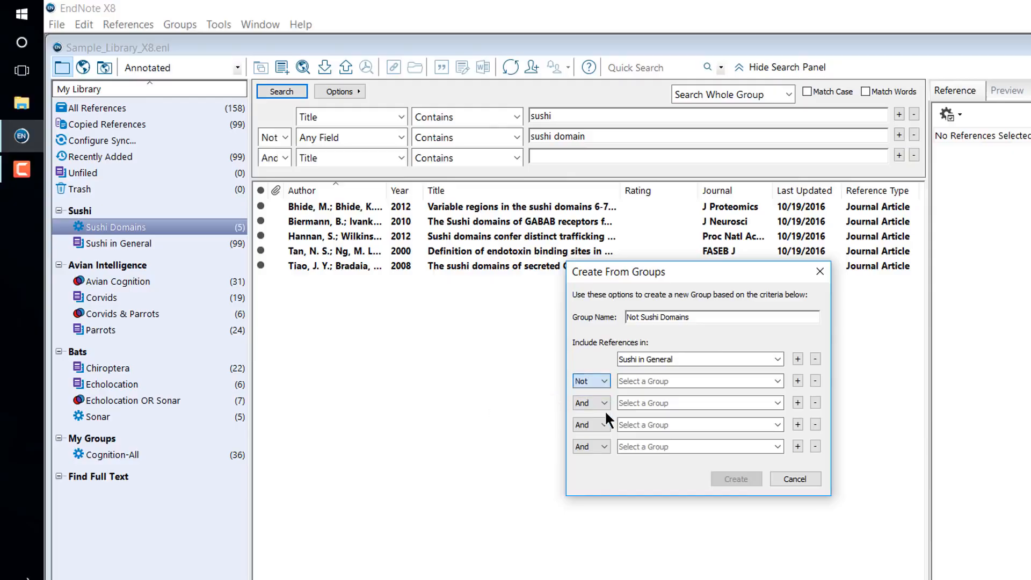
{"action": "left_click", "coordinate": [776, 381]}
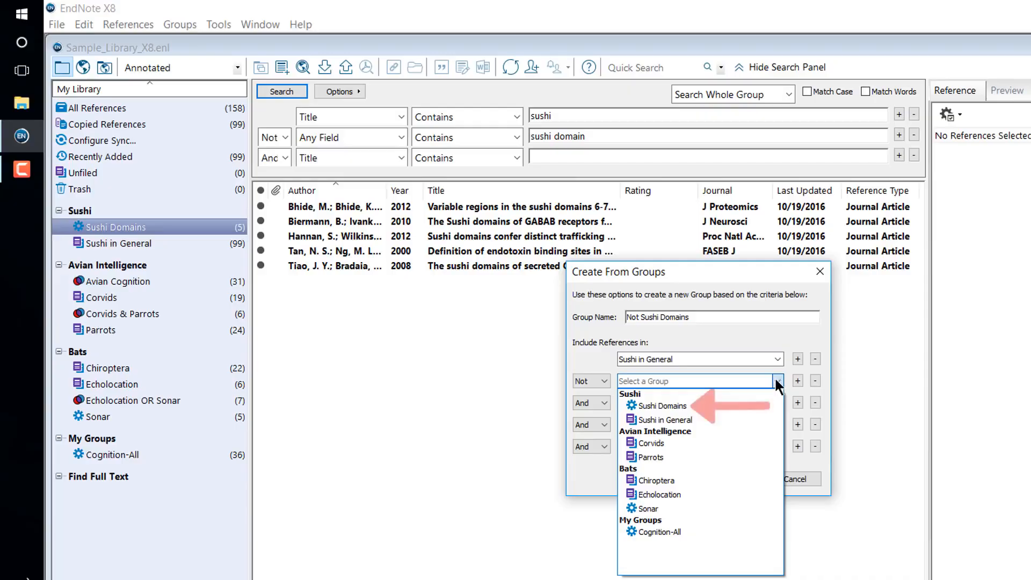
{"action": "left_click", "coordinate": [745, 406]}
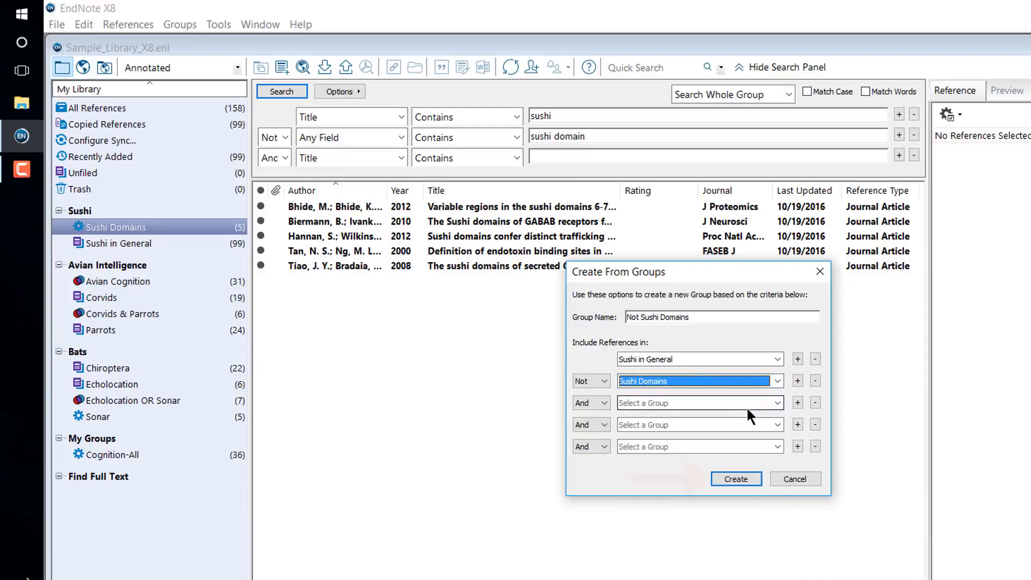
{"action": "left_click", "coordinate": [750, 478]}
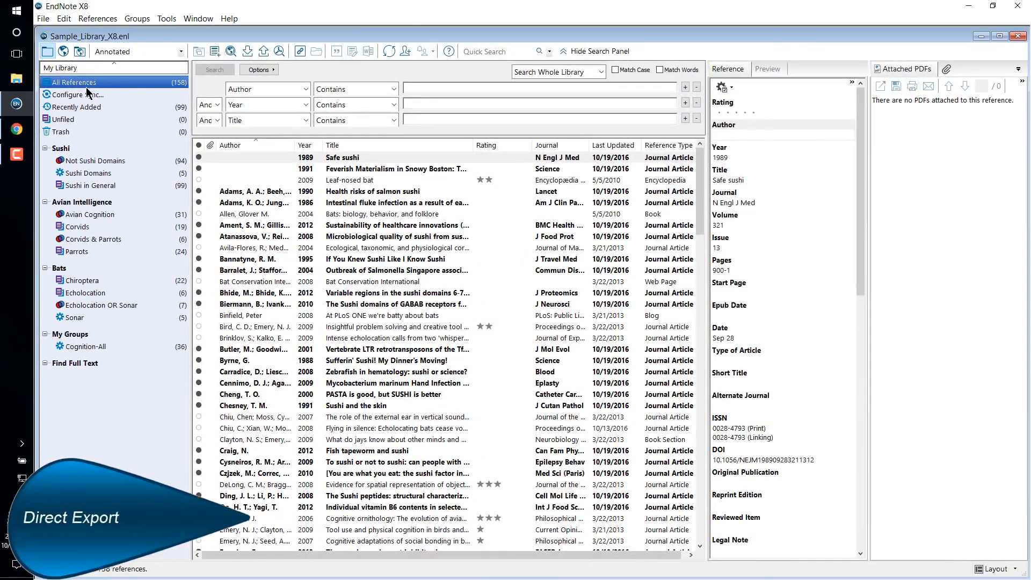
Switch to Web of Science in Chrome, add a second search field and enter "sushi" as the first Topic term
{"action": "left_click", "coordinate": [16, 129]}
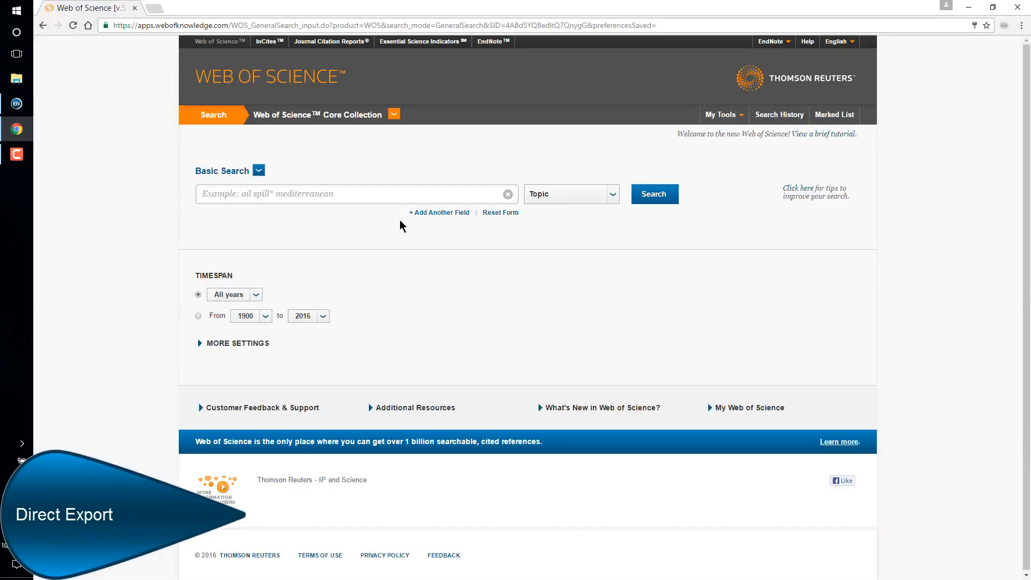
{"action": "left_click", "coordinate": [433, 212]}
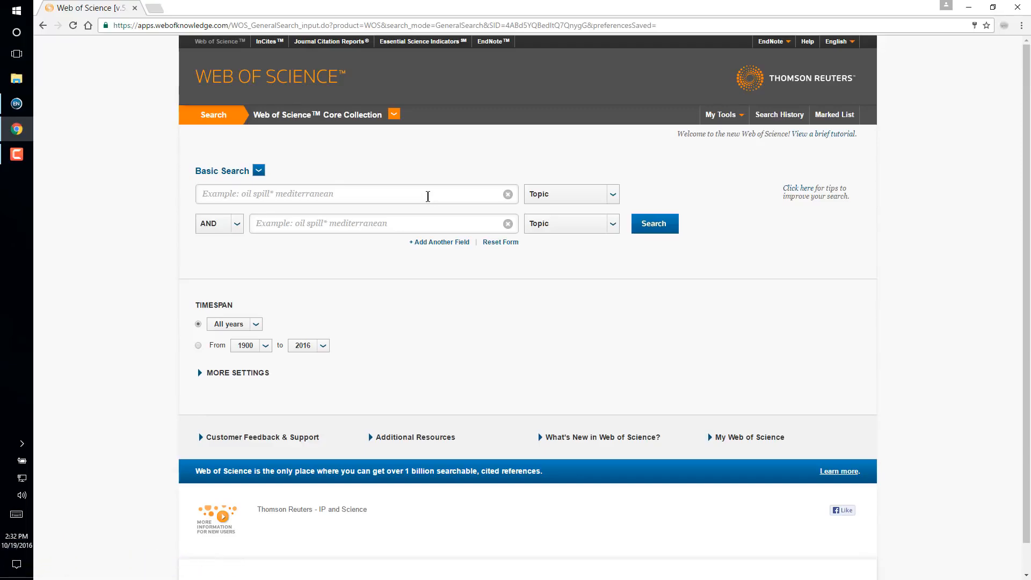
{"action": "type", "text": "sushi"}
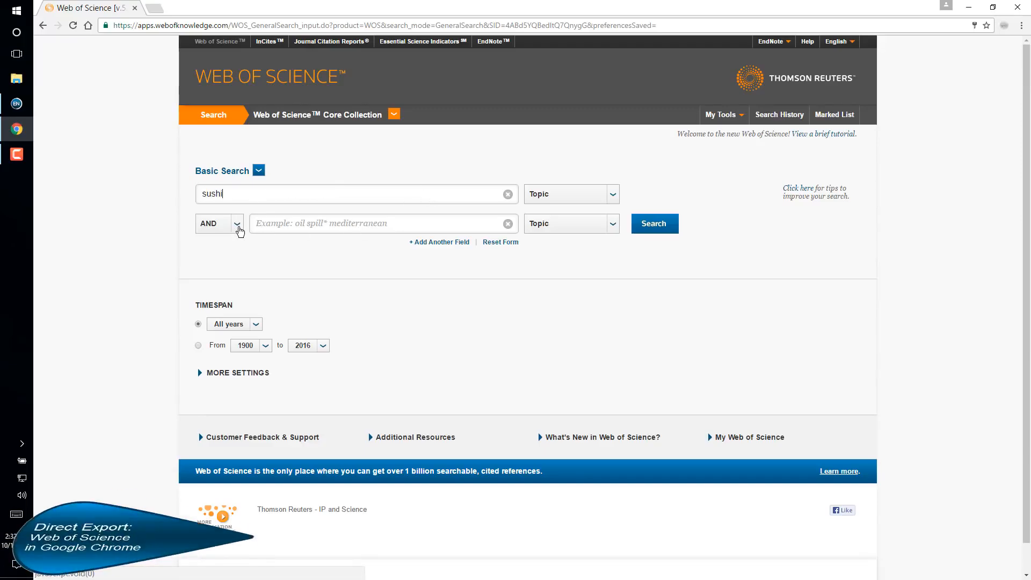
Combine the topic using AND with Year Published 1999-2016 and run the Web of Science search
{"action": "left_click", "coordinate": [239, 231]}
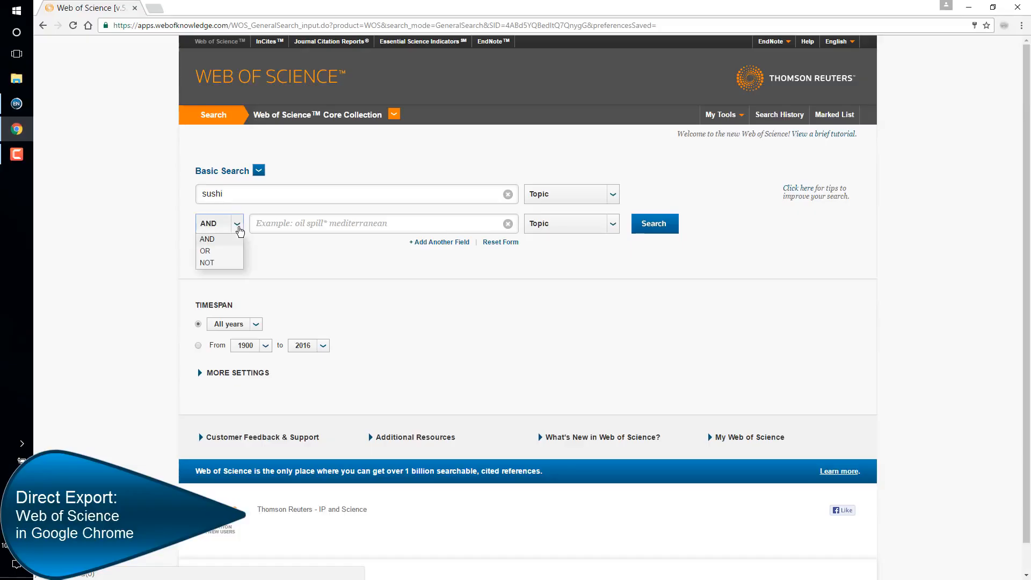
{"action": "left_click", "coordinate": [237, 238]}
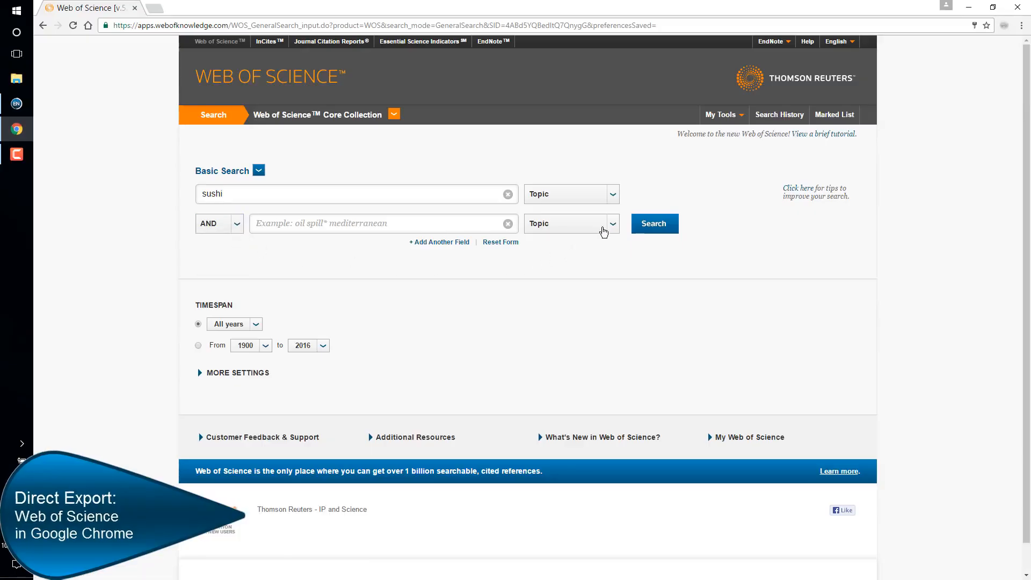
{"action": "left_click", "coordinate": [613, 225]}
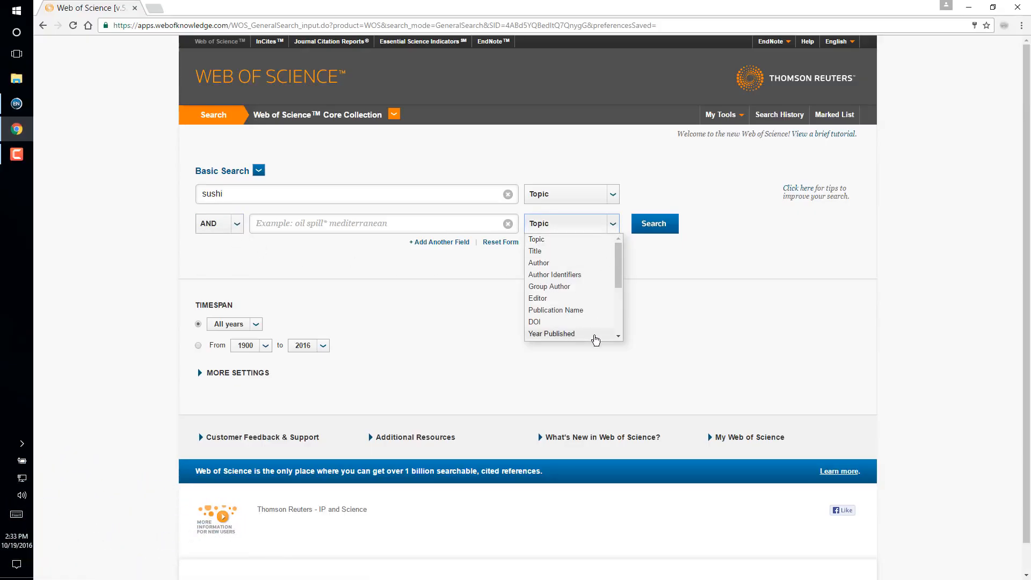
{"action": "left_click", "coordinate": [597, 333]}
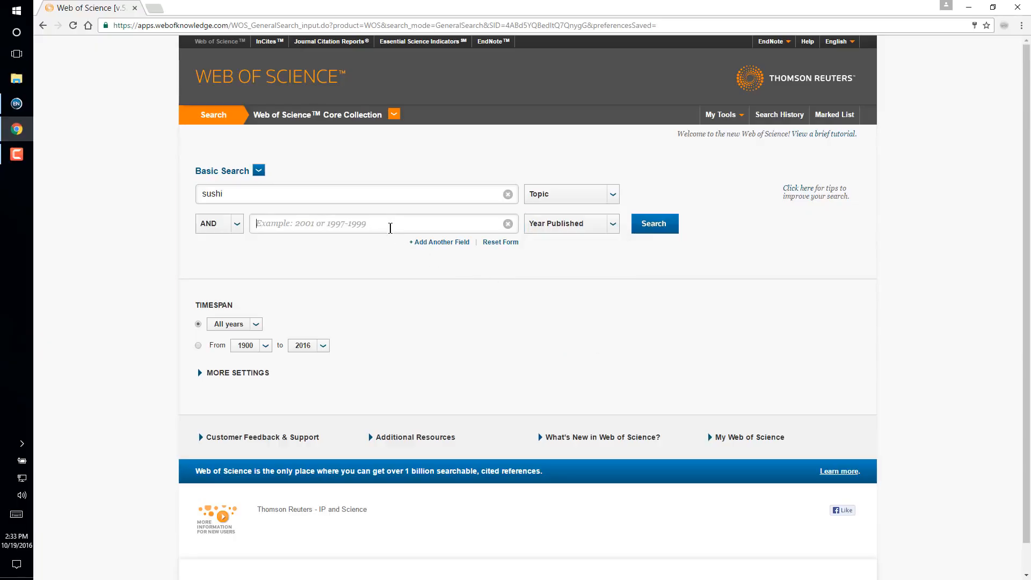
{"action": "type", "text": "1999-2016"}
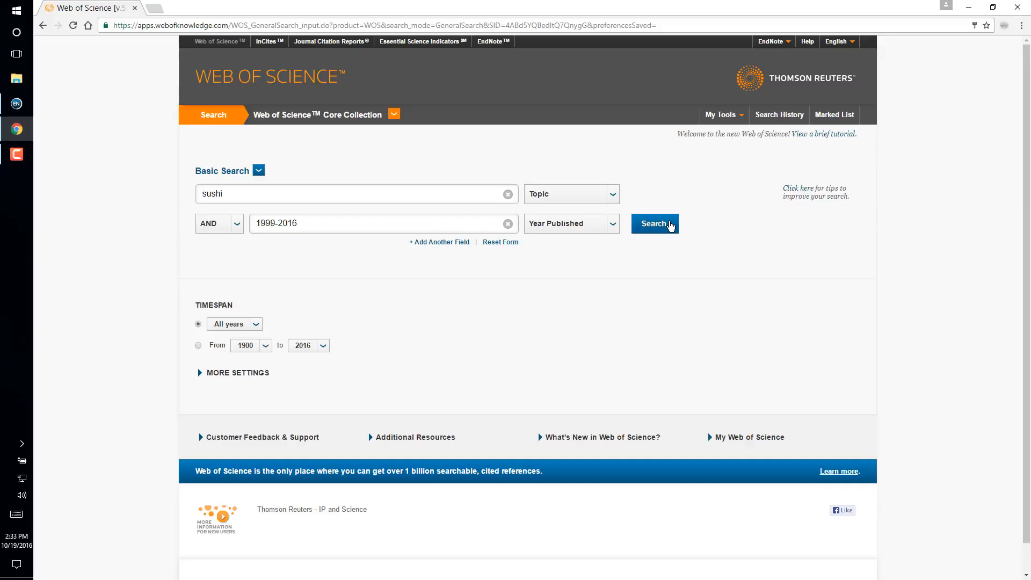
{"action": "left_click", "coordinate": [671, 225]}
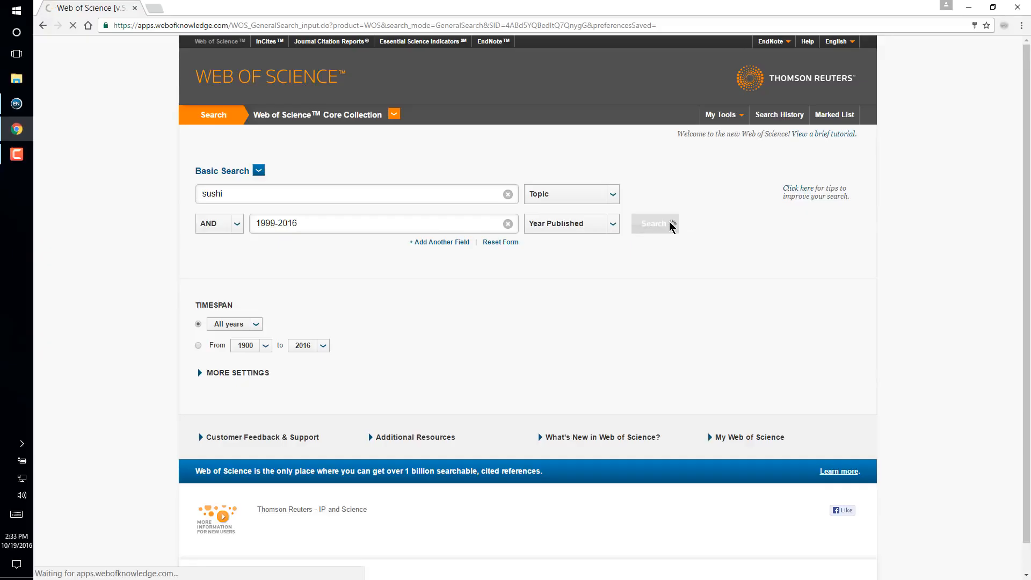
Send records 1 to 50 of the search results to EndNote desktop with Full Record content
{"action": "left_click", "coordinate": [348, 215]}
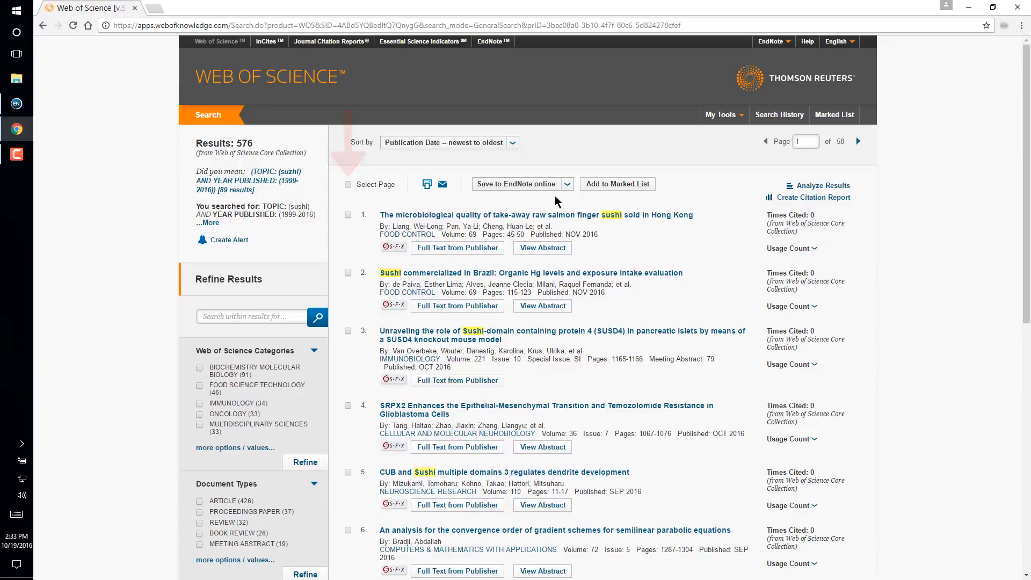
{"action": "left_click", "coordinate": [568, 185]}
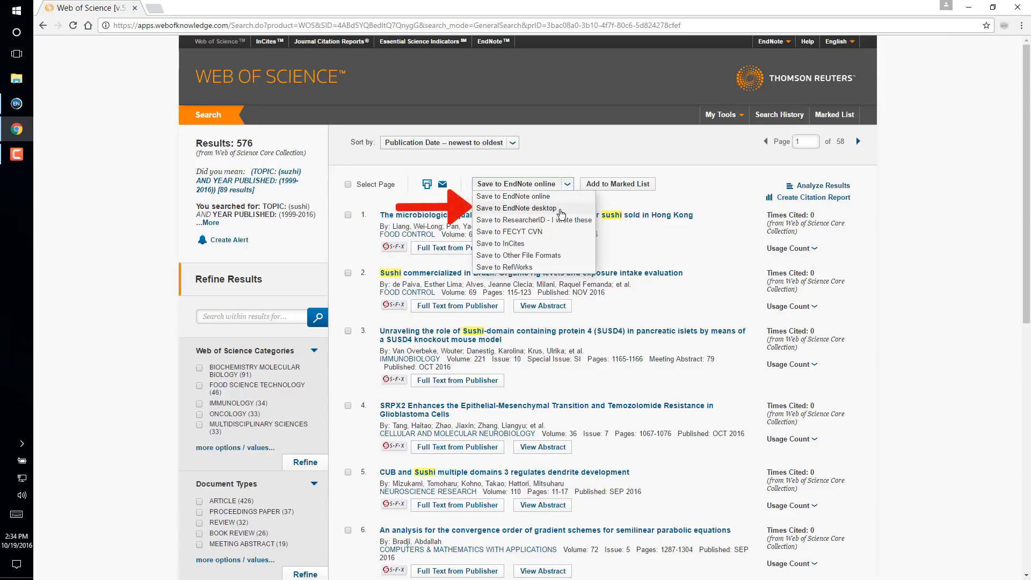
{"action": "left_click", "coordinate": [560, 211]}
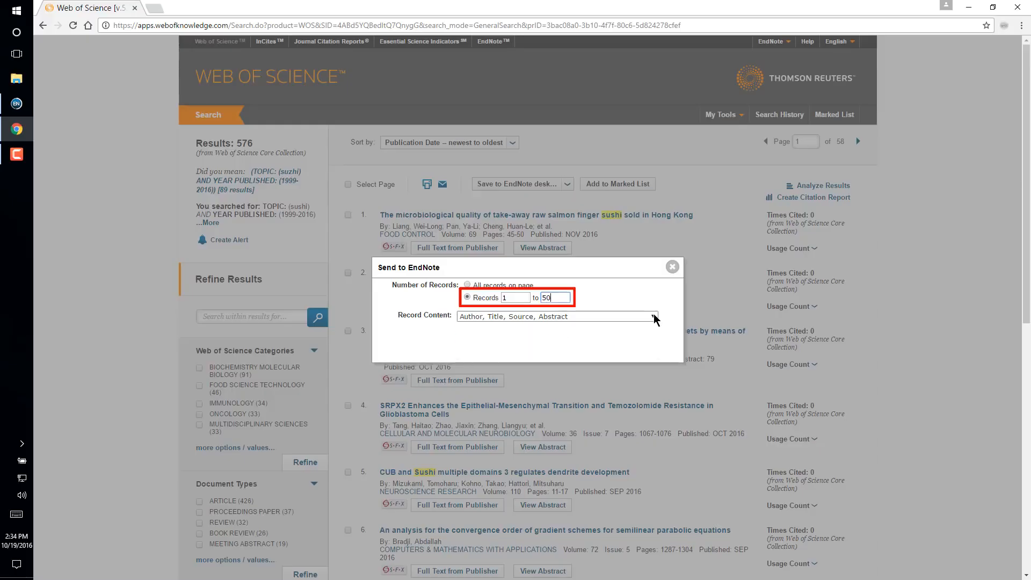
{"action": "left_click", "coordinate": [653, 317]}
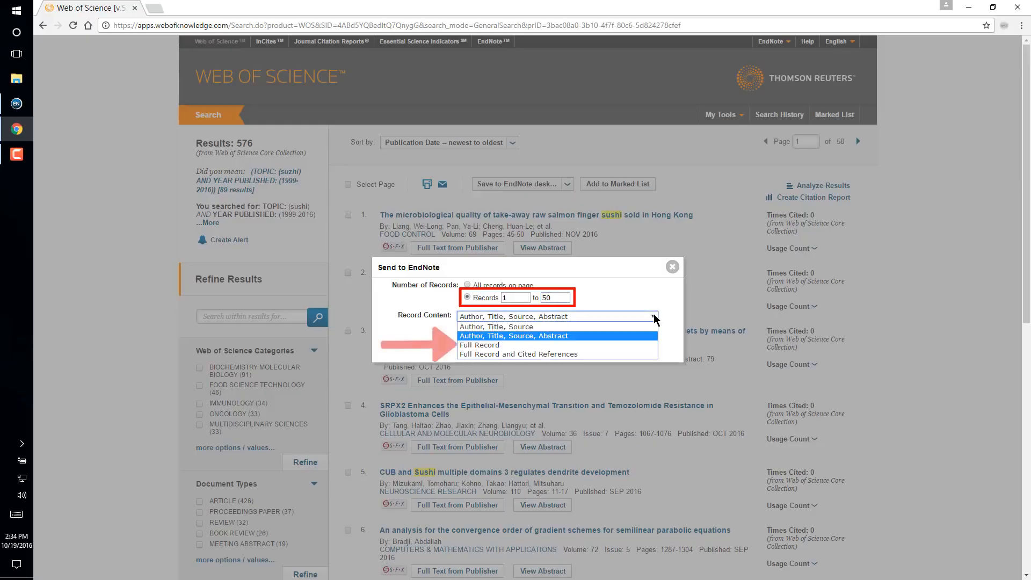
{"action": "left_click", "coordinate": [618, 346]}
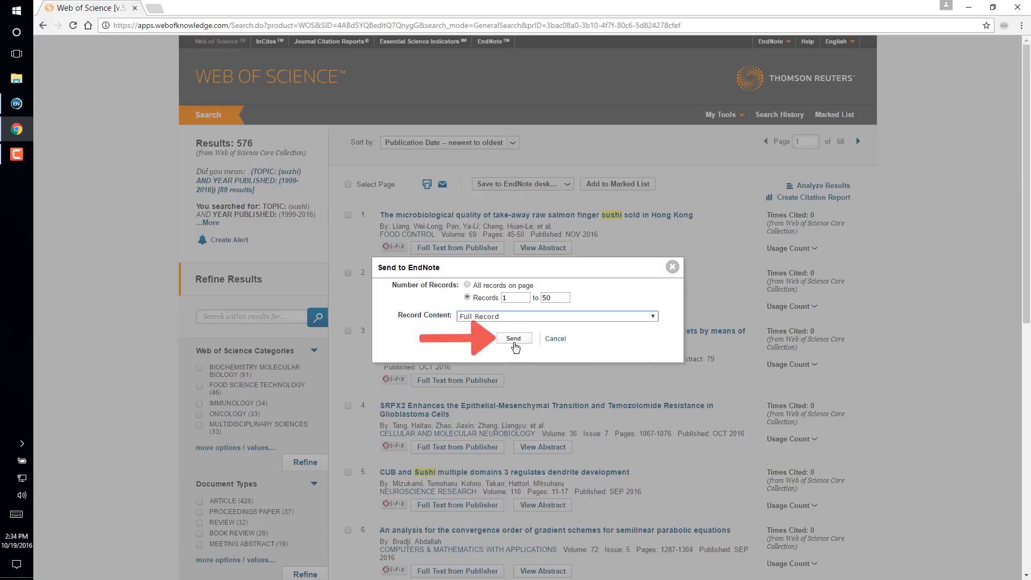
{"action": "left_click", "coordinate": [513, 340]}
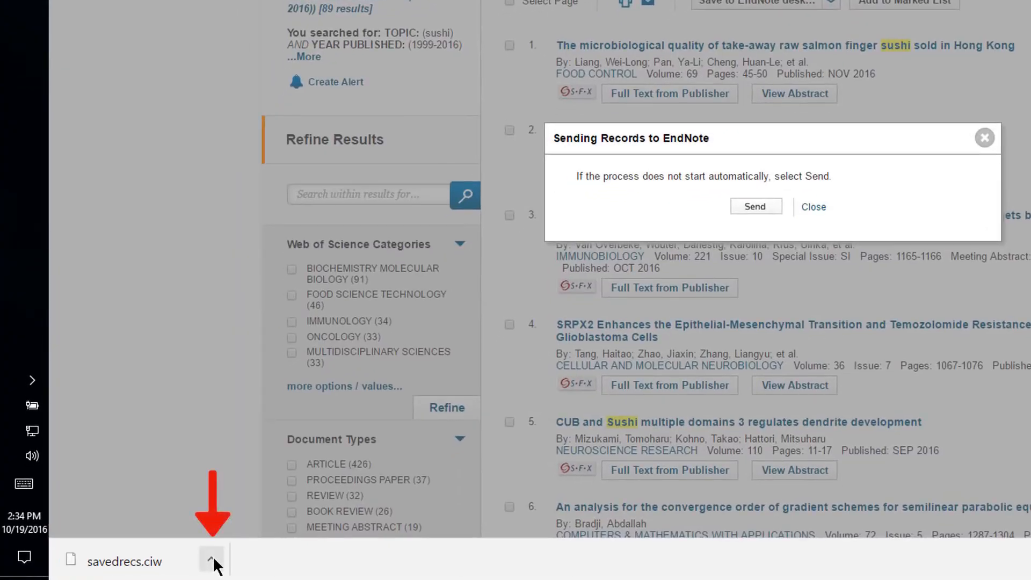
Open the downloaded savedrecs.ciw file with EndNote X8, making it the default app for .ciw files
{"action": "left_click", "coordinate": [213, 560]}
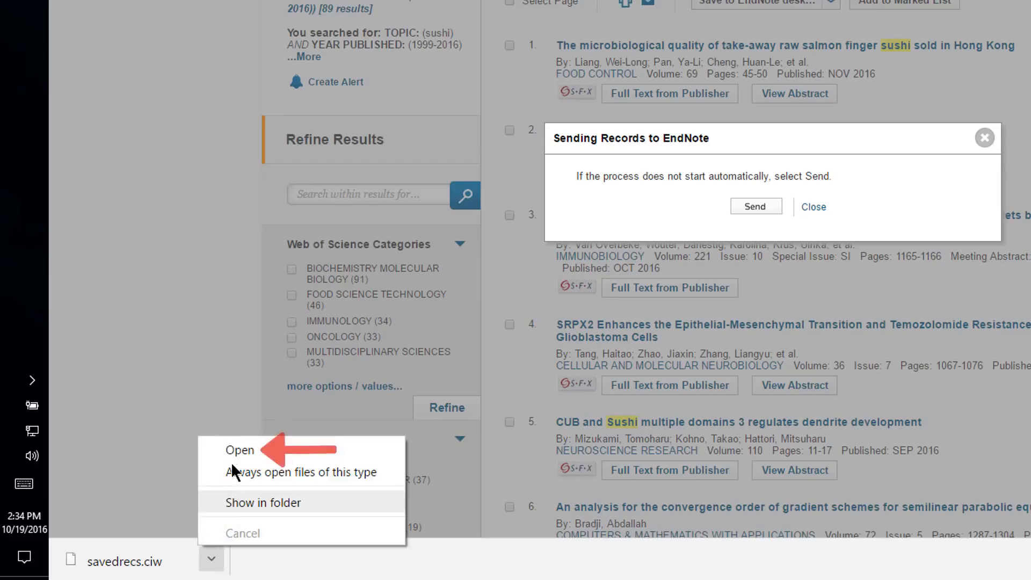
{"action": "left_click", "coordinate": [237, 453]}
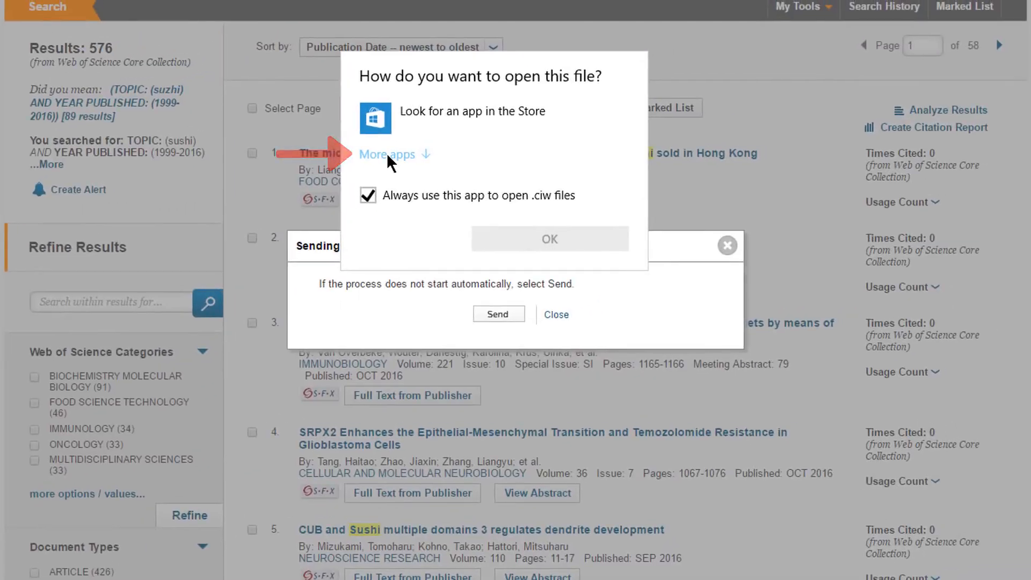
{"action": "left_click", "coordinate": [390, 157]}
{"action": "left_click", "coordinate": [438, 241]}
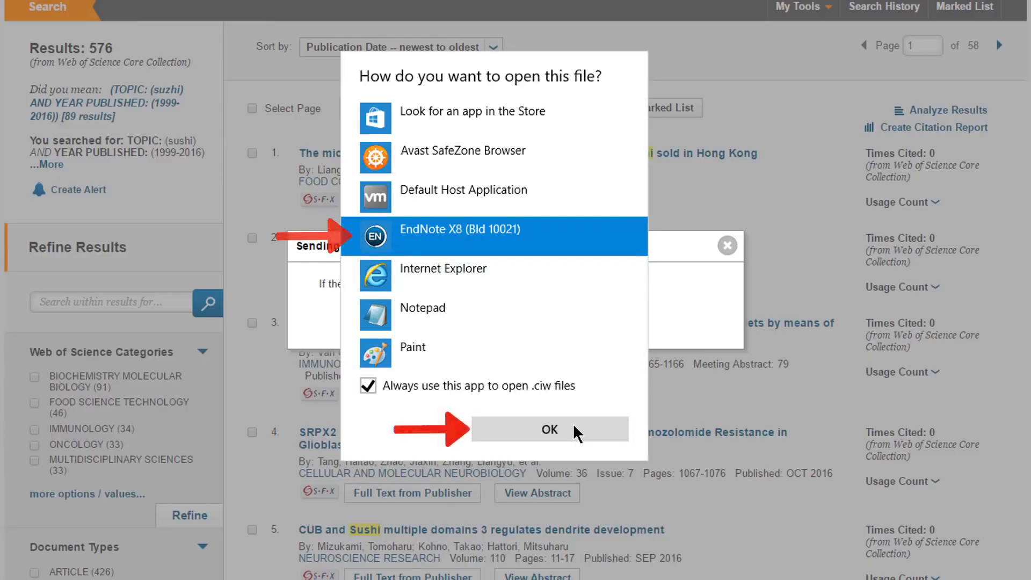
{"action": "left_click", "coordinate": [550, 429]}
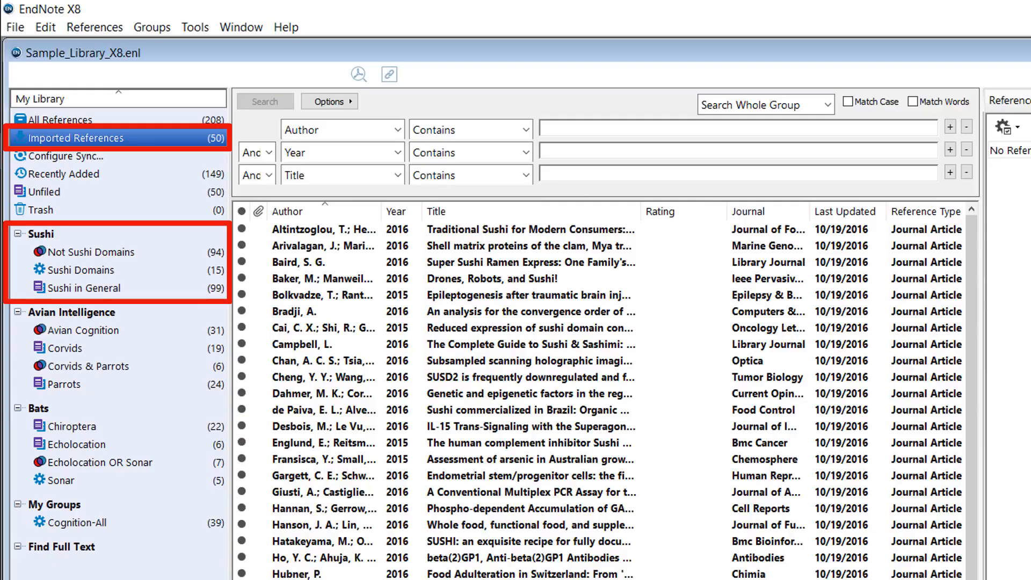
Add all the imported Web of Science references to the Sushi in General group
{"action": "left_click", "coordinate": [344, 410]}
{"action": "key", "text": "ctrl+a"}
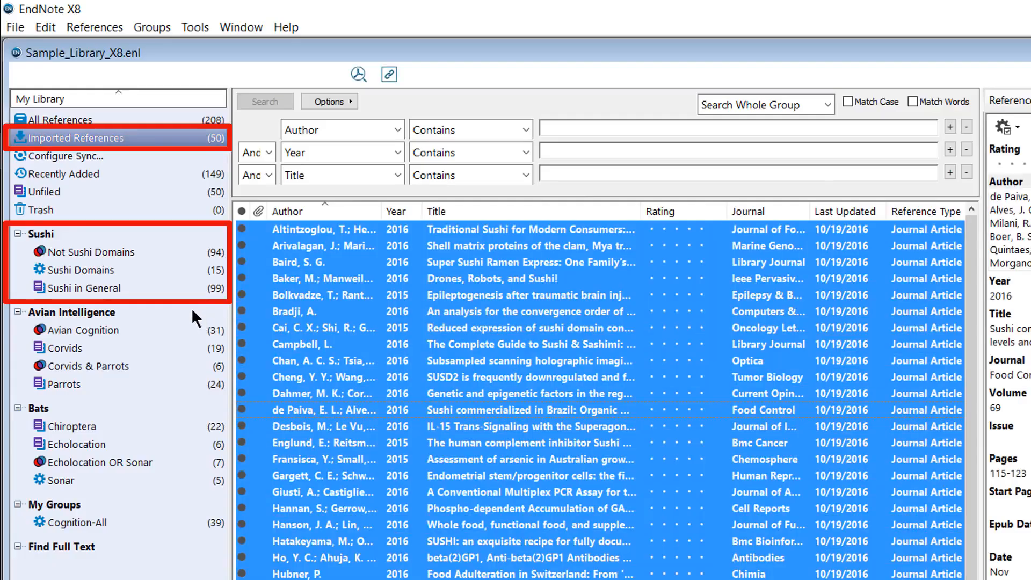
{"action": "left_click_drag", "start_coordinate": [150, 301], "coordinate": [149, 297]}
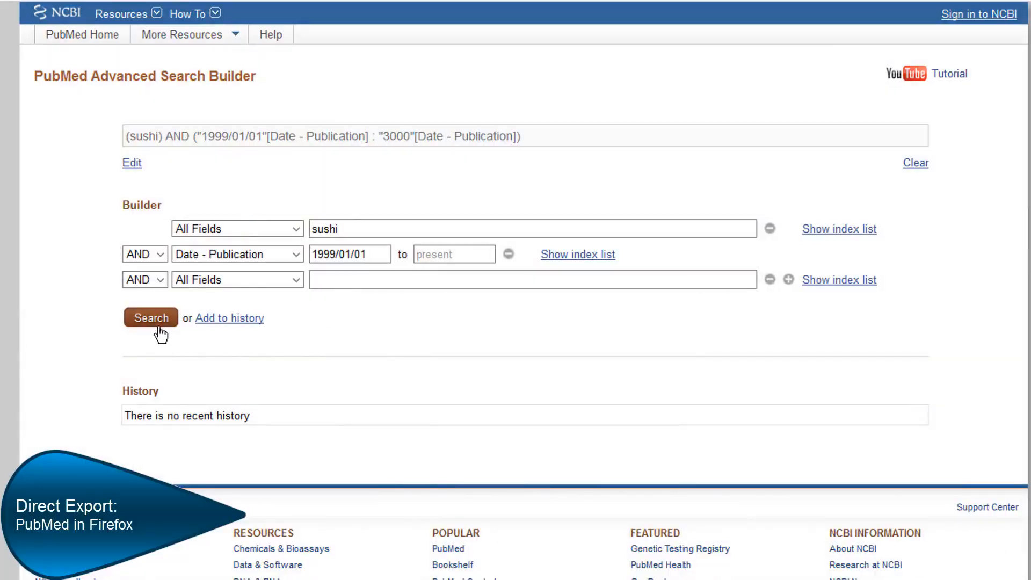
Run the PubMed search in Firefox for sushi published from 1999/01/01 to present, leaving no individual results ticked
{"action": "left_click", "coordinate": [160, 328]}
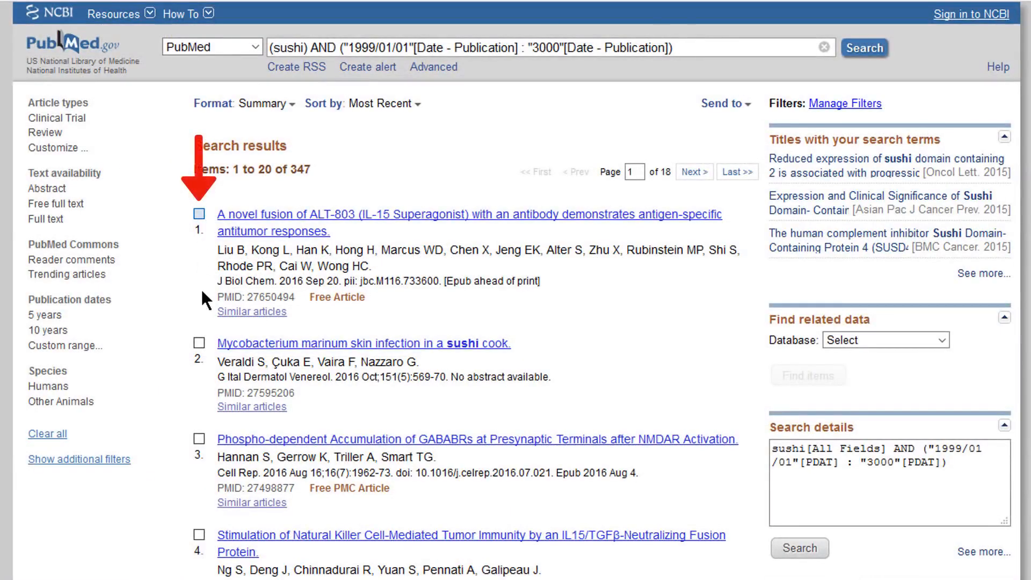
{"action": "left_click", "coordinate": [199, 214]}
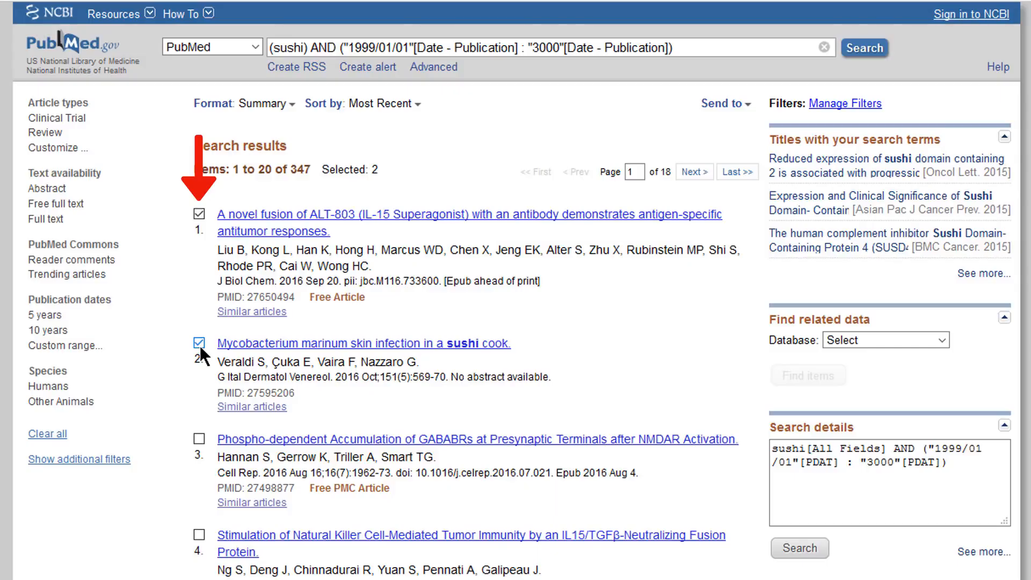
{"action": "left_click", "coordinate": [203, 212]}
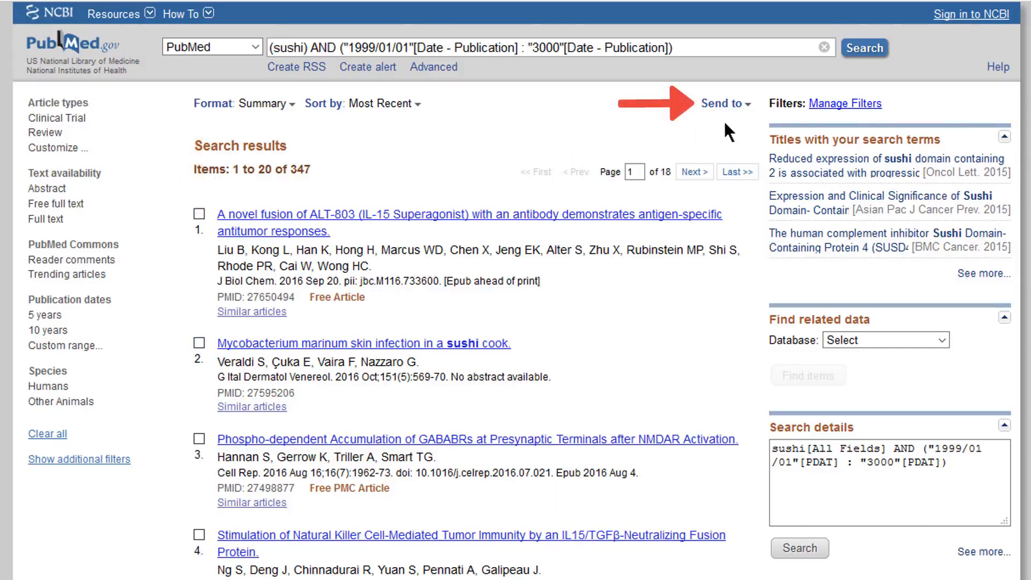
Send 50 PubMed results to a citation manager file, starting from citation 51
{"action": "left_click", "coordinate": [734, 107]}
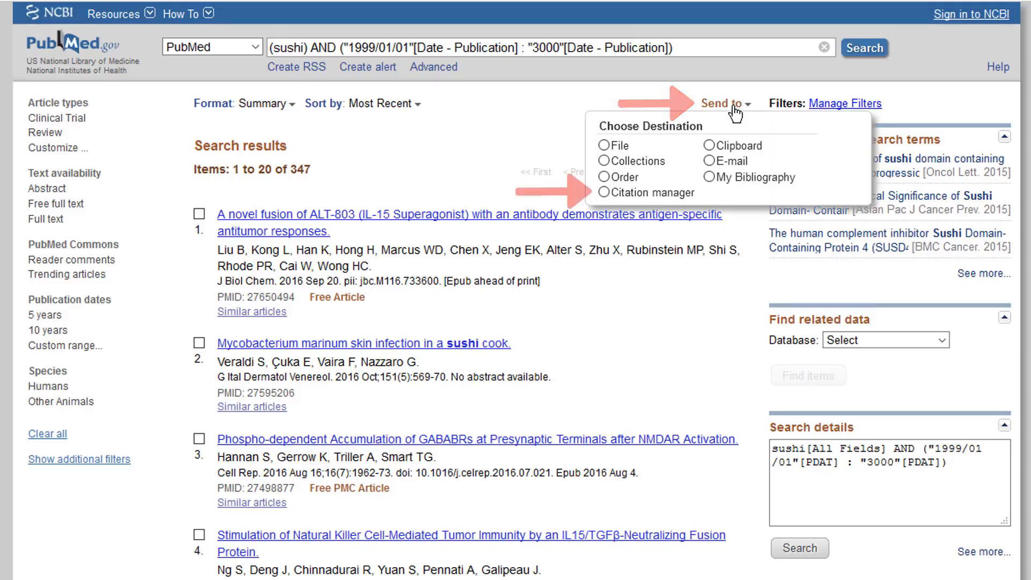
{"action": "left_click", "coordinate": [604, 192]}
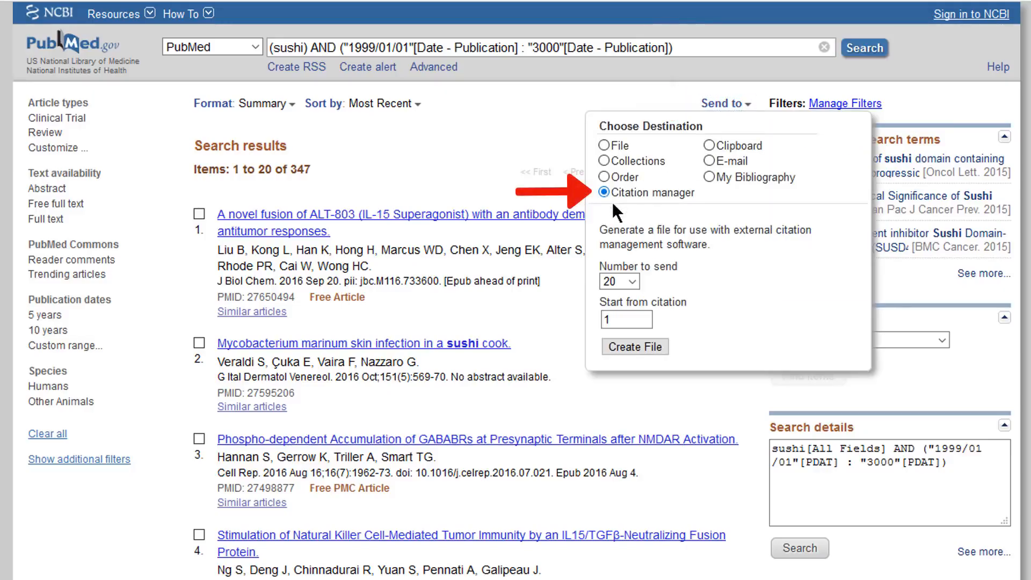
{"action": "left_click", "coordinate": [633, 279]}
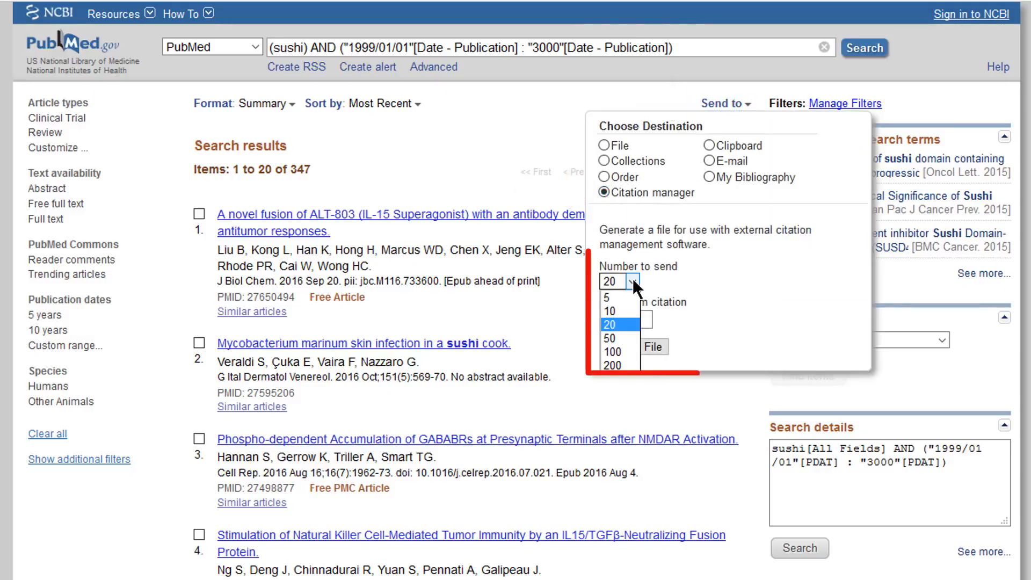
{"action": "left_click", "coordinate": [629, 337]}
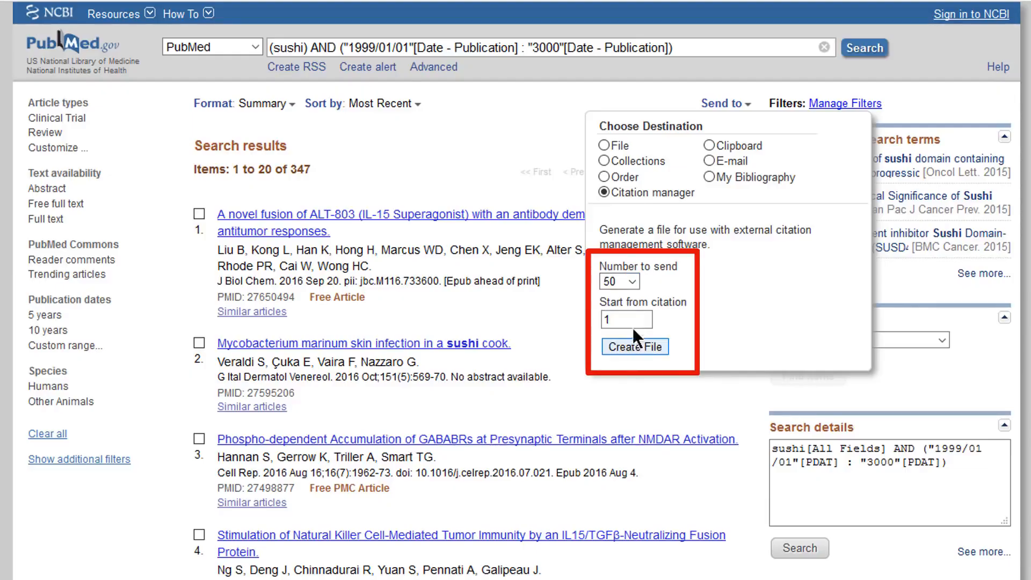
{"action": "left_click_drag", "start_coordinate": [607, 320], "coordinate": [573, 320]}
{"action": "type", "text": "51"}
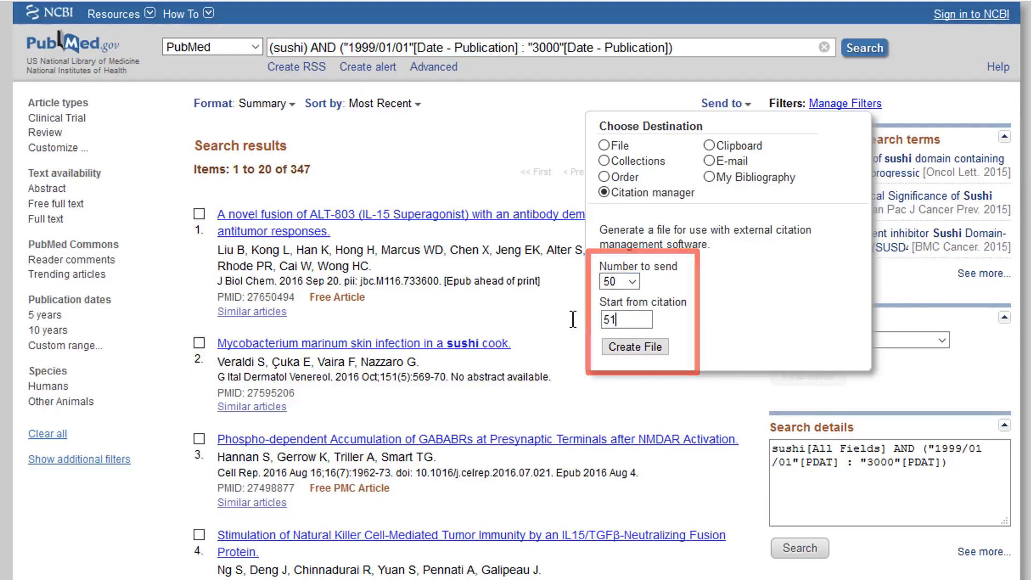
{"action": "left_click", "coordinate": [636, 355]}
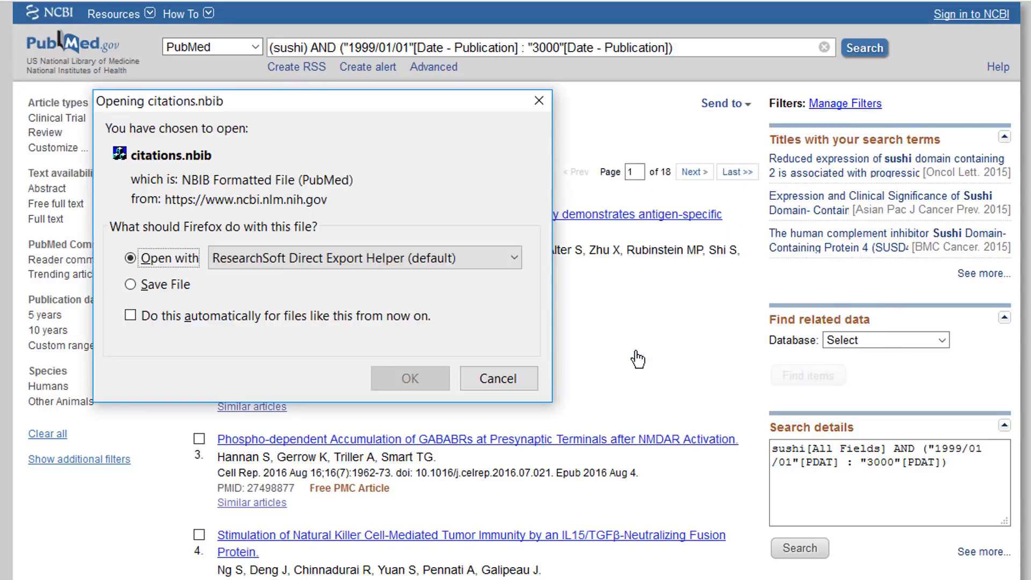
Open citations.nbib with EndNote X8 and add all the imported references to the Sushi in General group
{"action": "left_click", "coordinate": [509, 258]}
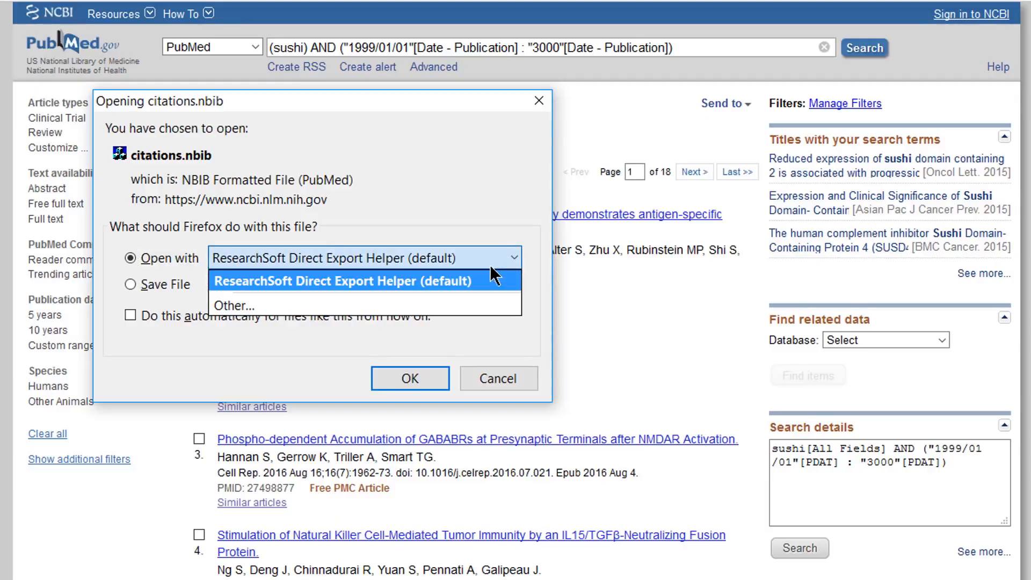
{"action": "left_click", "coordinate": [463, 307]}
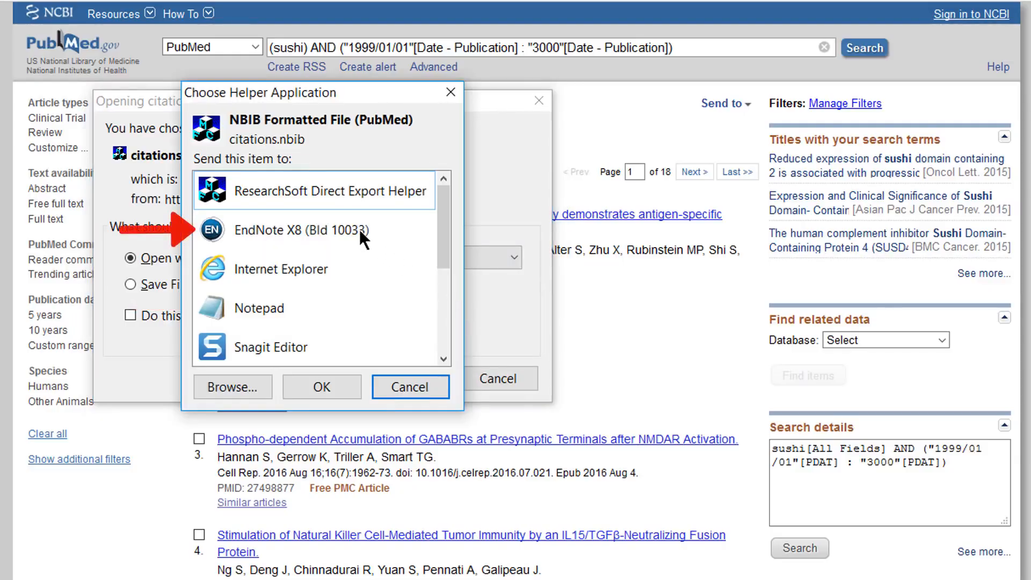
{"action": "left_click", "coordinate": [359, 228]}
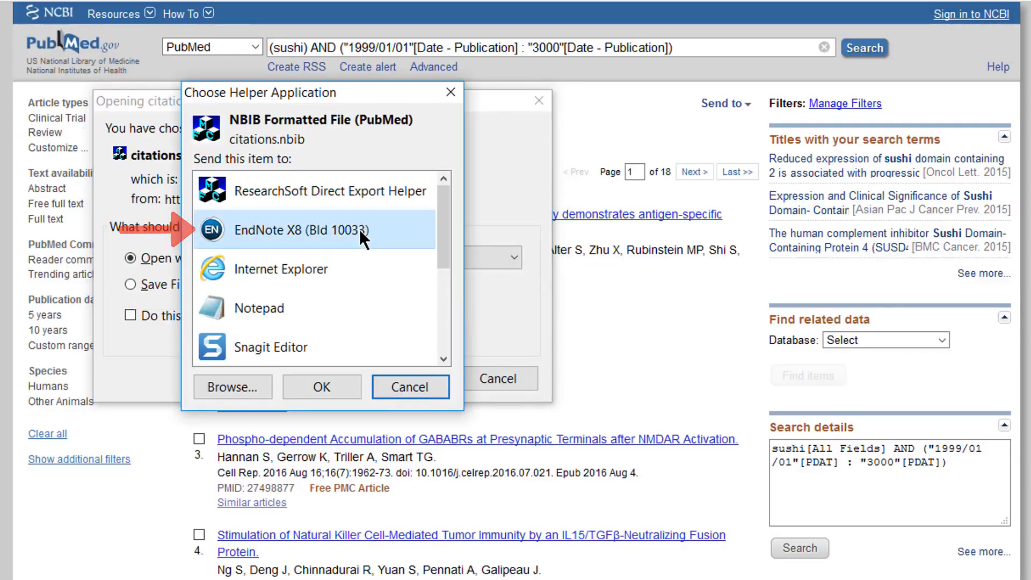
{"action": "left_click", "coordinate": [324, 387]}
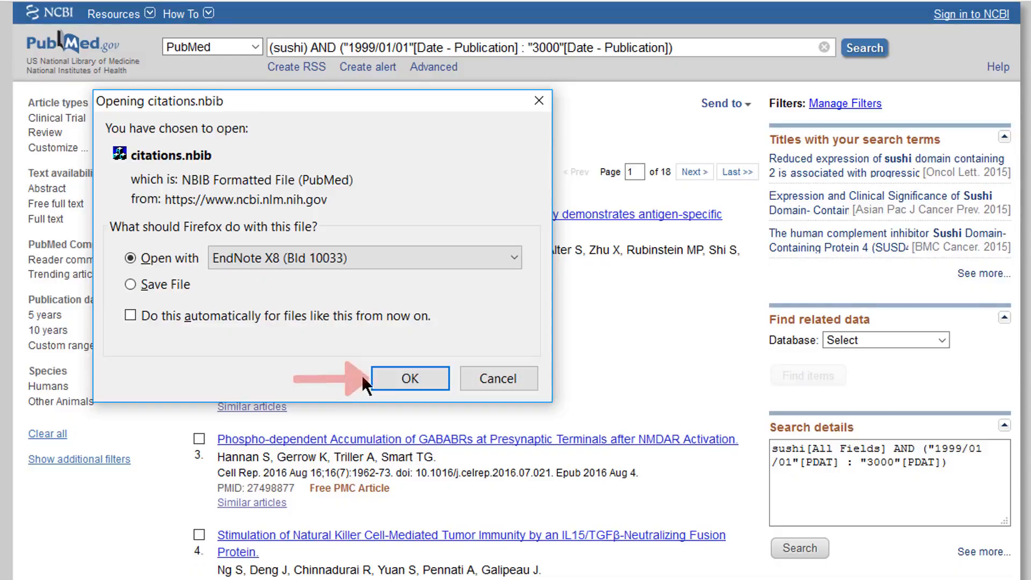
{"action": "left_click", "coordinate": [384, 377]}
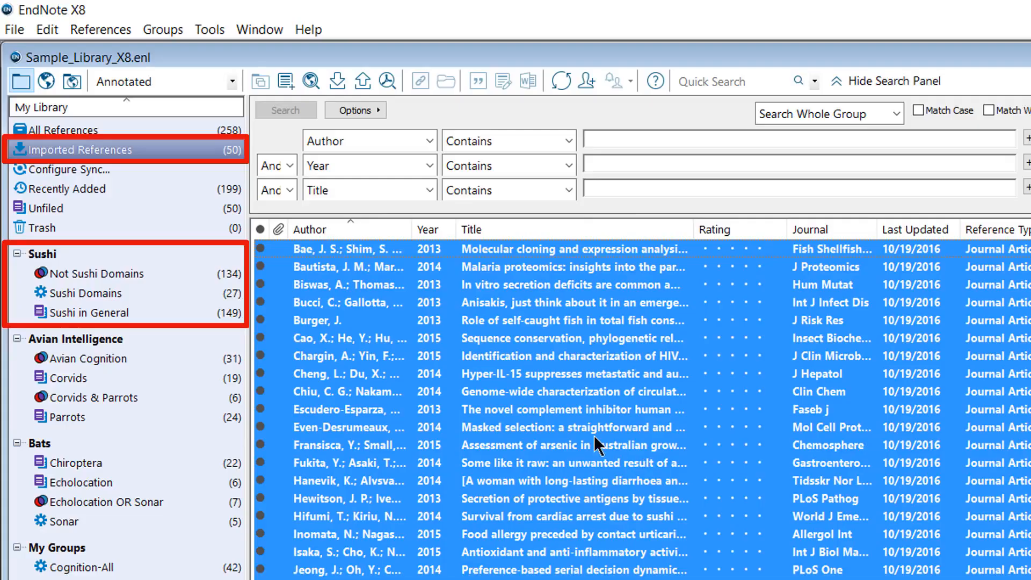
{"action": "left_click_drag", "start_coordinate": [581, 436], "coordinate": [177, 316]}
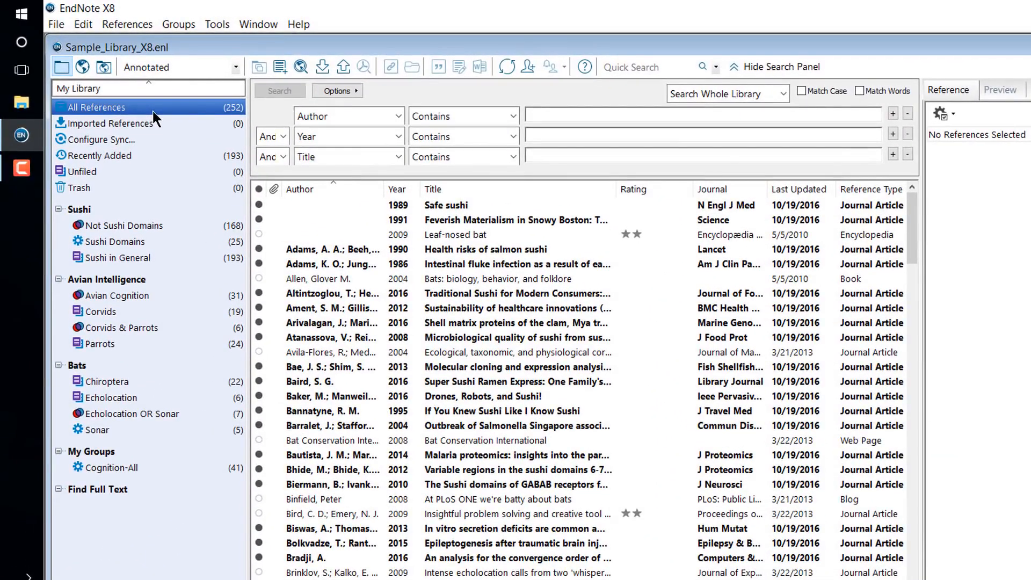
Import the PDF Examples folder from the desktop, including files in subfolders, with the PDF import option and Import All for duplicates
{"action": "left_click", "coordinate": [60, 25]}
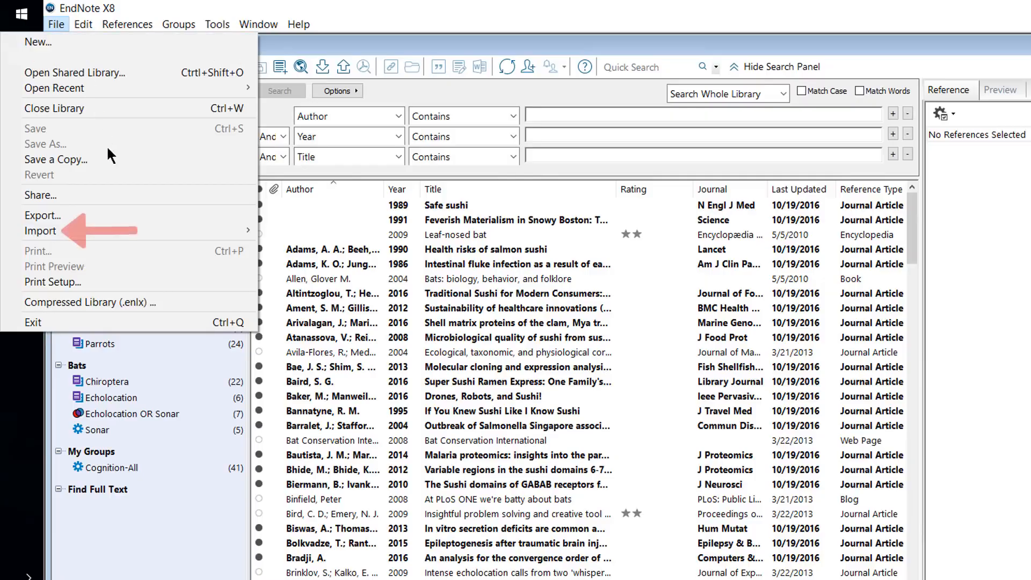
{"action": "mouse_move", "coordinate": [131, 234]}
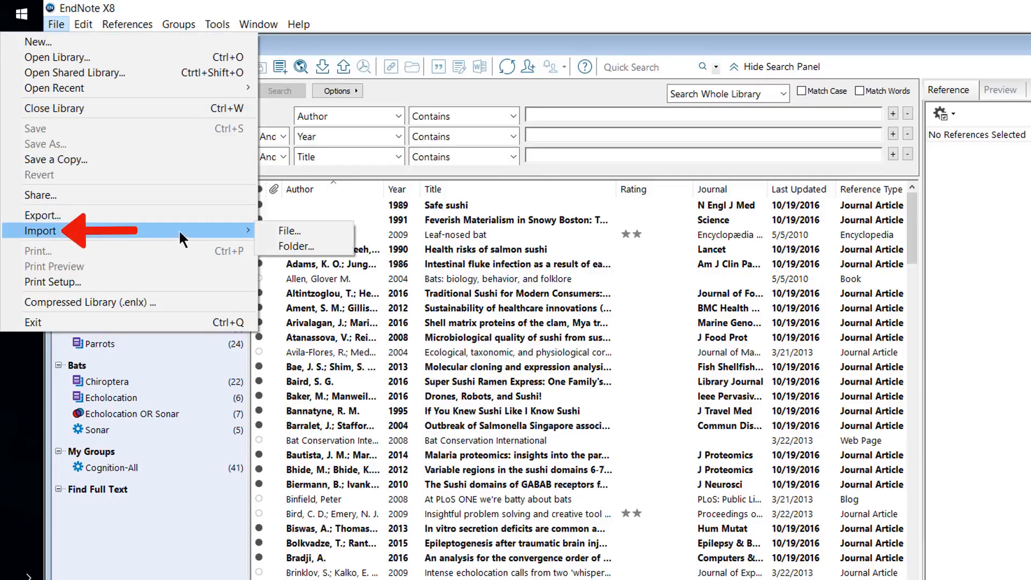
{"action": "left_click", "coordinate": [336, 248]}
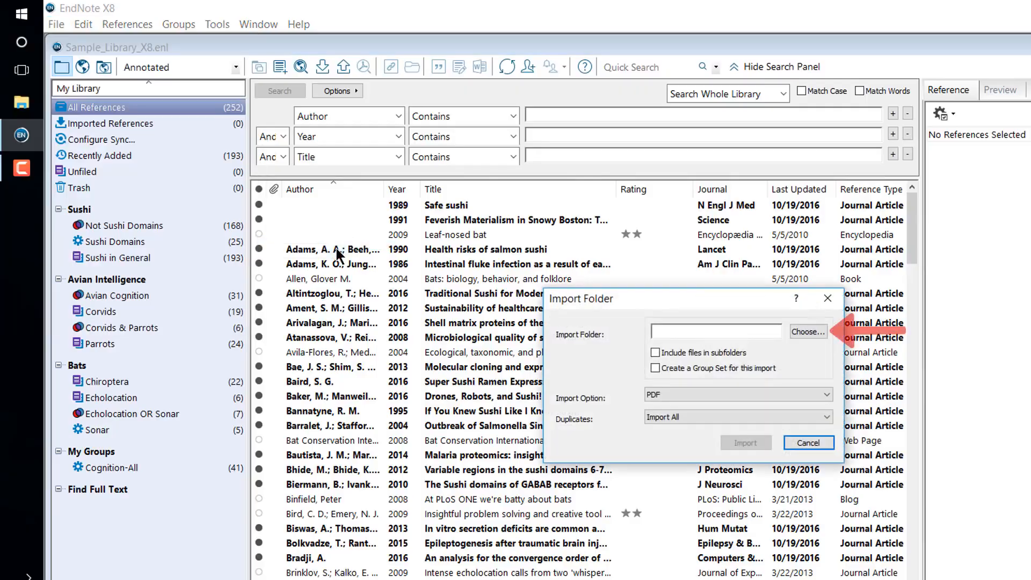
{"action": "left_click", "coordinate": [814, 331]}
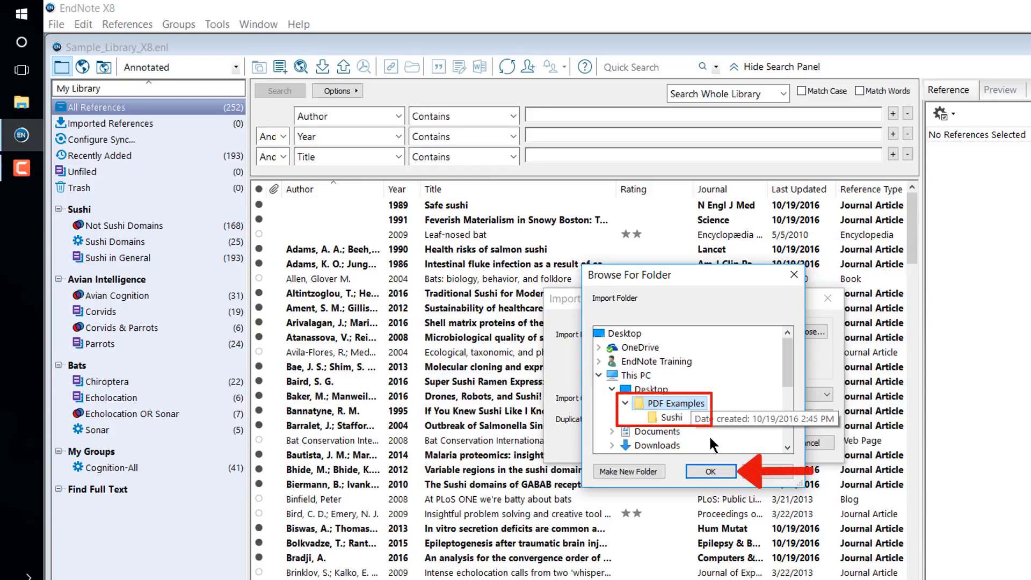
{"action": "left_click", "coordinate": [711, 471]}
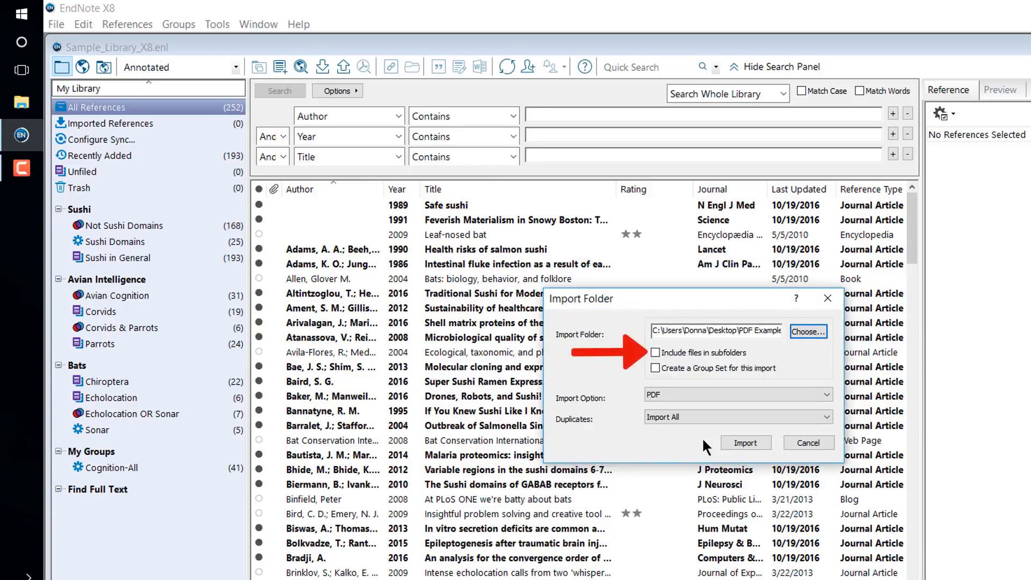
{"action": "left_click", "coordinate": [656, 350]}
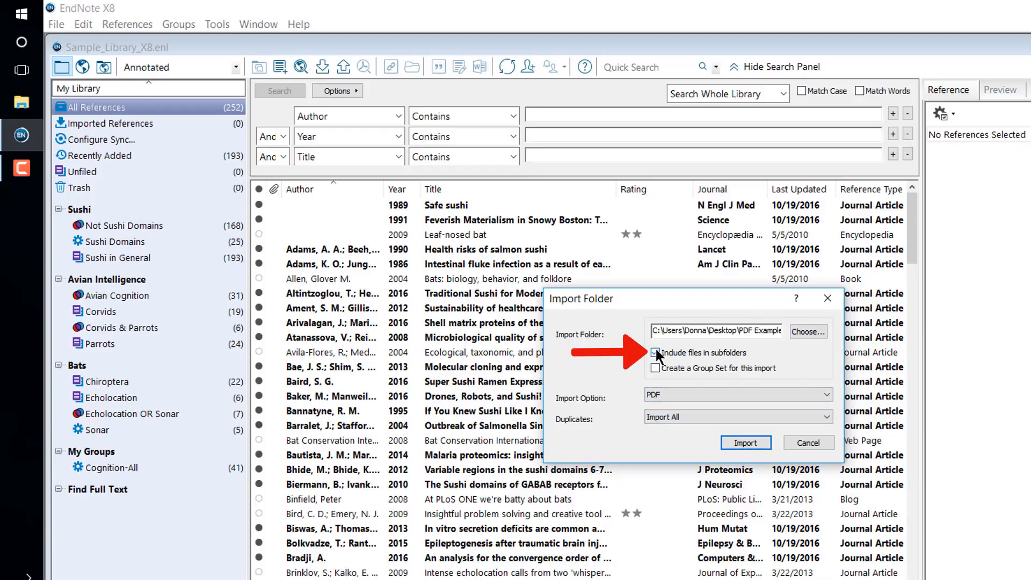
{"action": "left_click", "coordinate": [756, 440]}
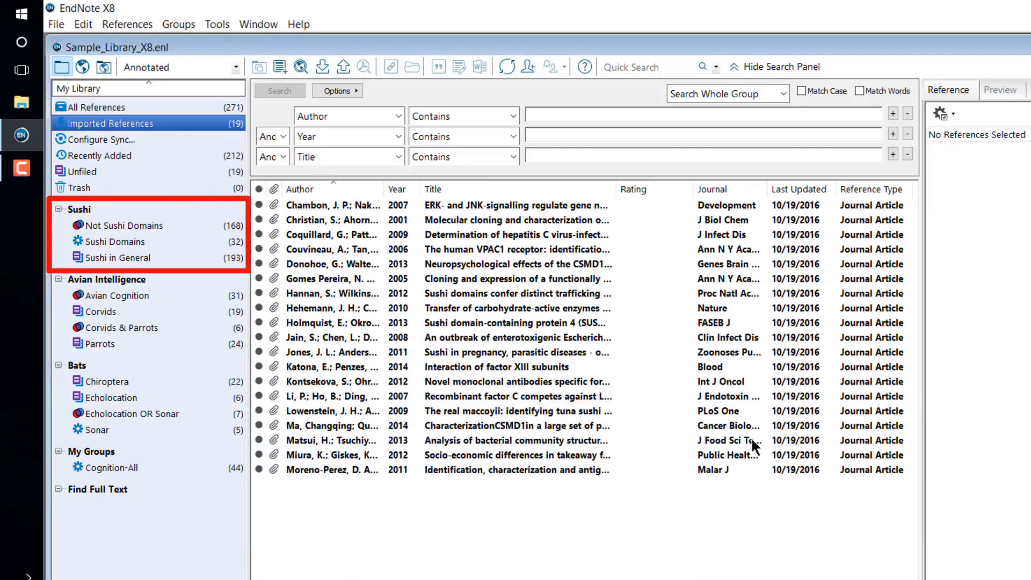
Add all the references imported from the PDF folder to the Sushi in General group
{"action": "left_click", "coordinate": [497, 220]}
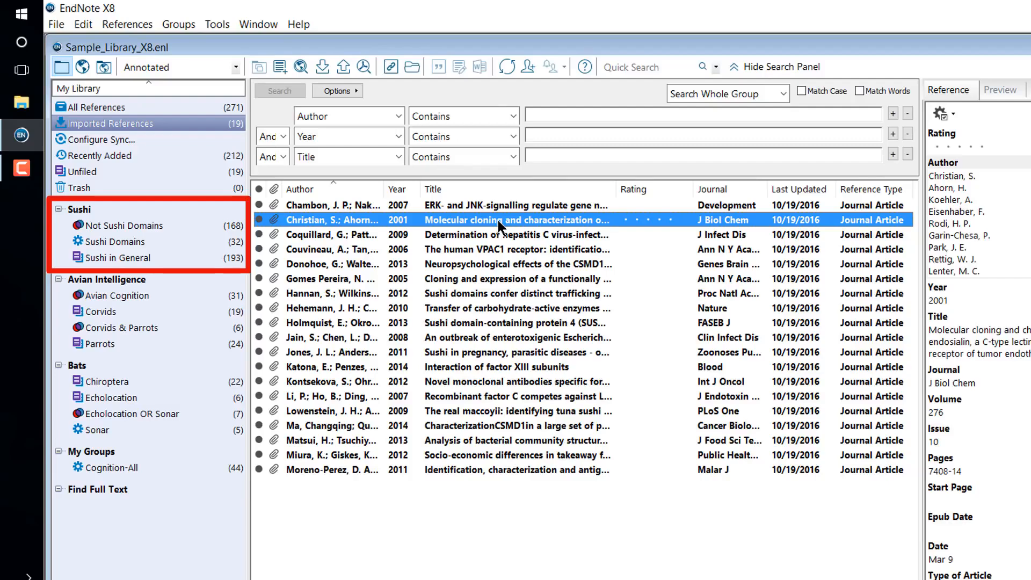
{"action": "left_click", "coordinate": [501, 248]}
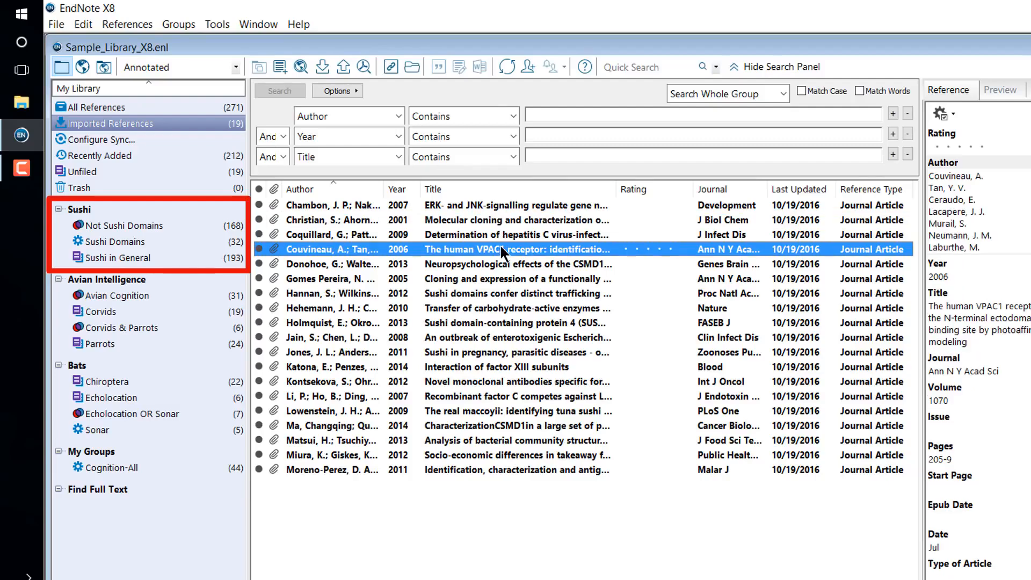
{"action": "key", "text": "ctrl+a"}
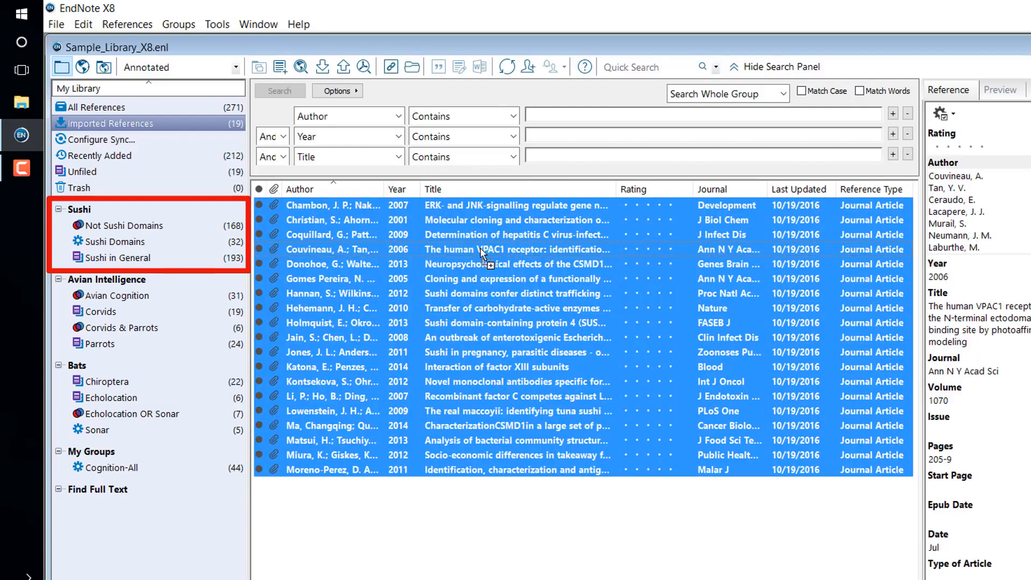
{"action": "left_click_drag", "start_coordinate": [481, 247], "coordinate": [211, 260]}
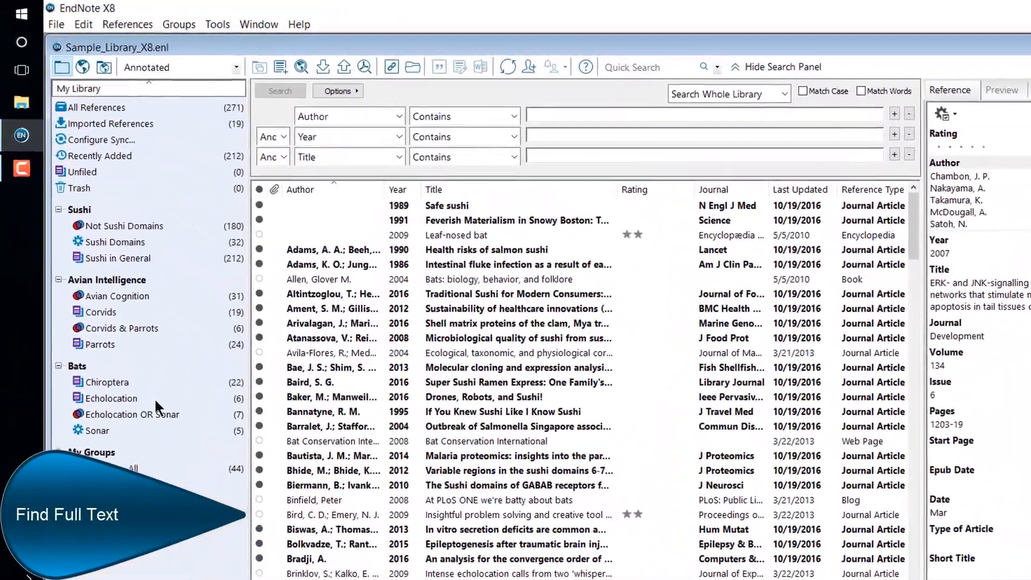
Run Find Full Text on all references in the Echolocation group under Bats
{"action": "left_click", "coordinate": [157, 403]}
{"action": "left_click", "coordinate": [366, 211]}
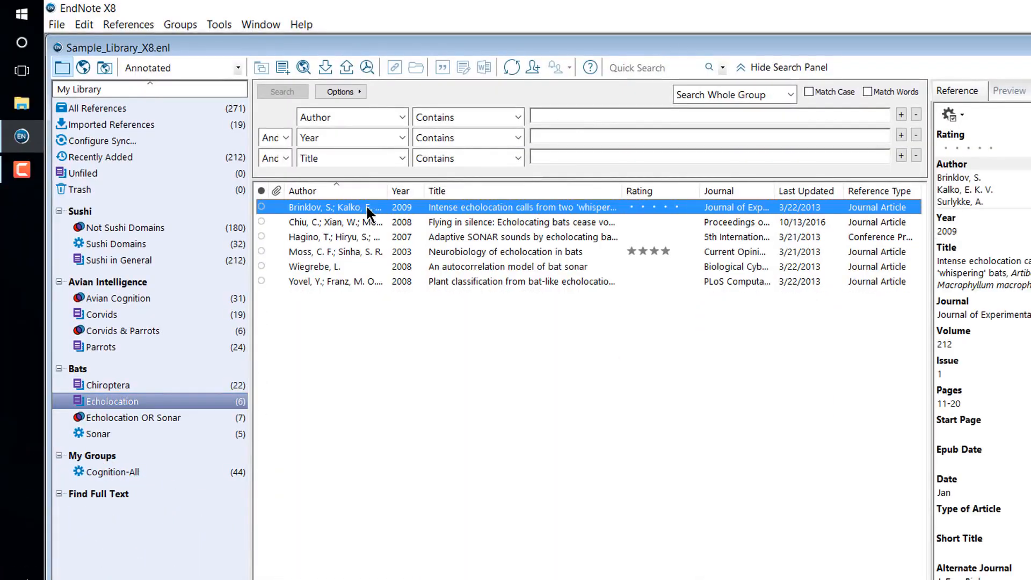
{"action": "key", "text": "ctrl+a"}
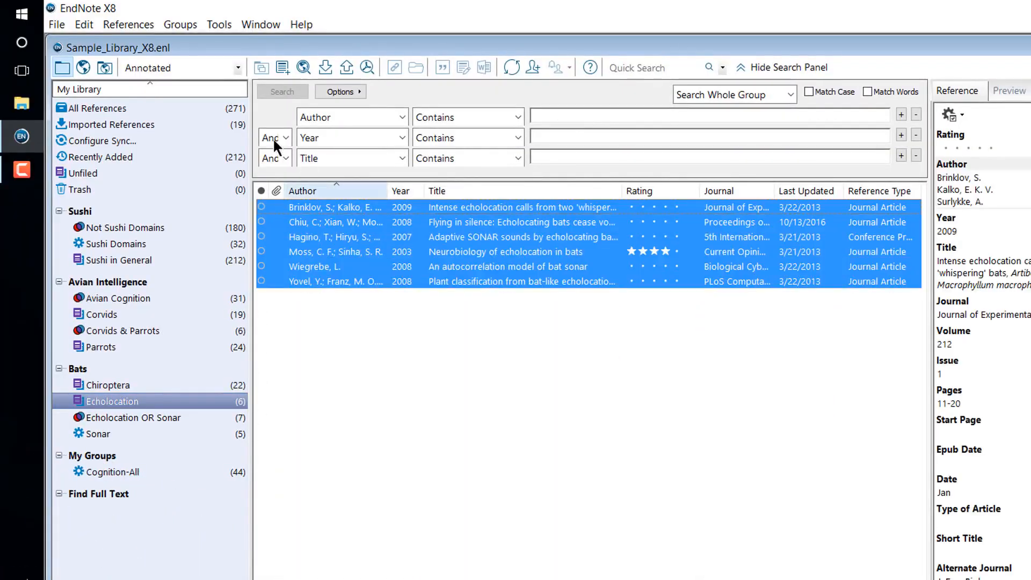
{"action": "left_click", "coordinate": [147, 25]}
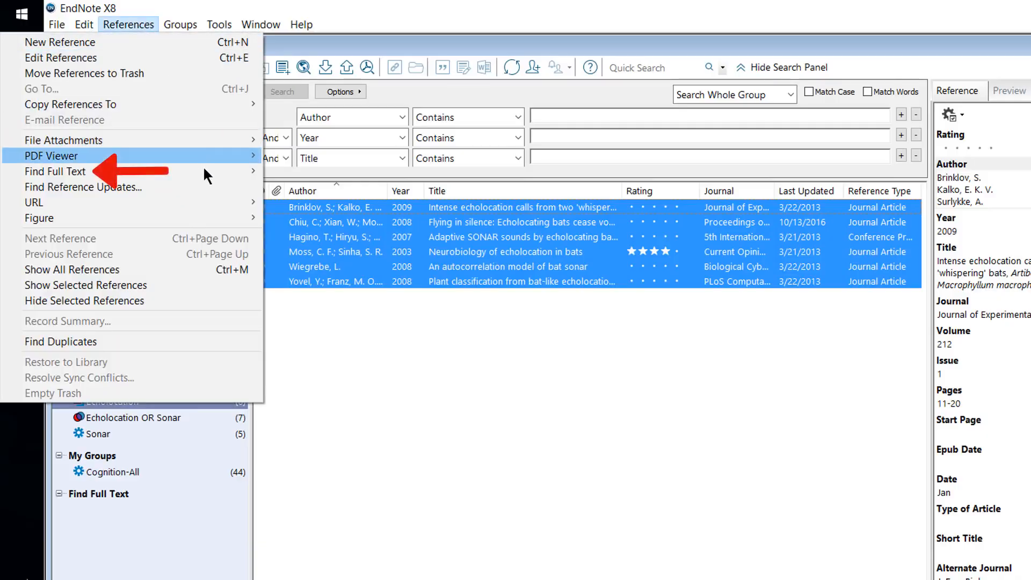
{"action": "mouse_move", "coordinate": [204, 170]}
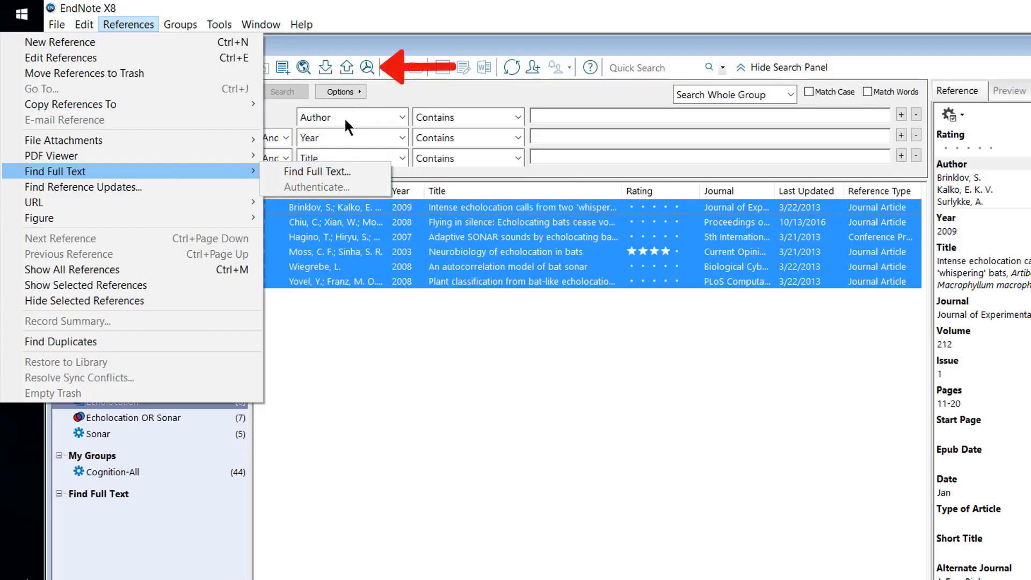
{"action": "left_click", "coordinate": [366, 67]}
{"action": "left_click", "coordinate": [366, 66]}
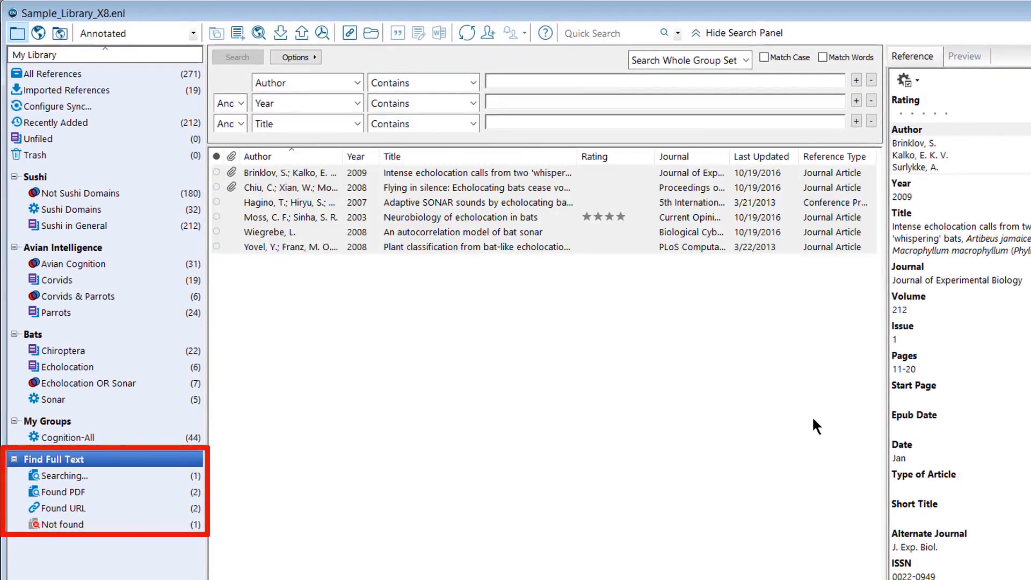
View the references in the Found PDF and Found URL groups of the full text search
{"action": "left_click", "coordinate": [155, 491]}
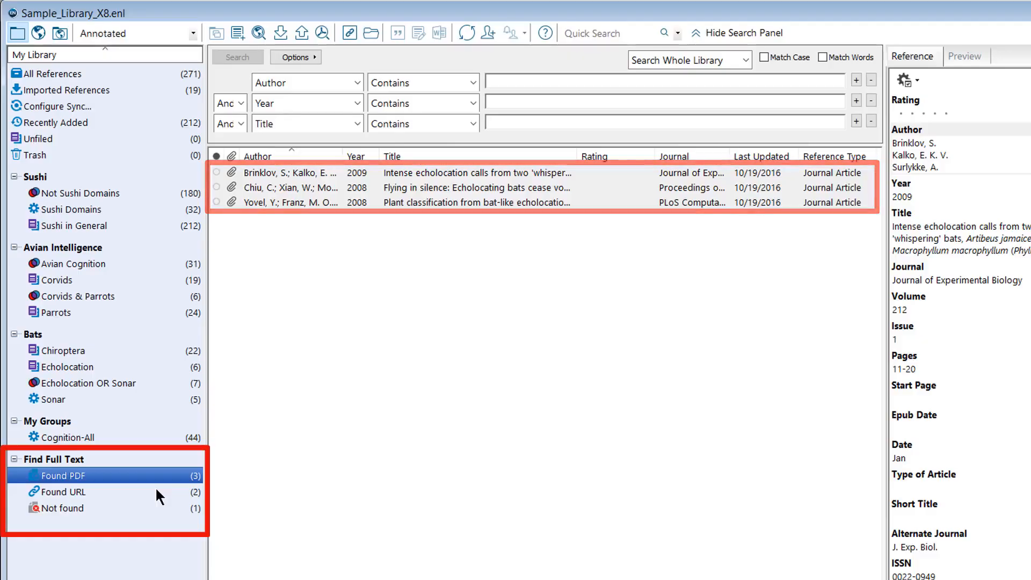
{"action": "left_click", "coordinate": [156, 490]}
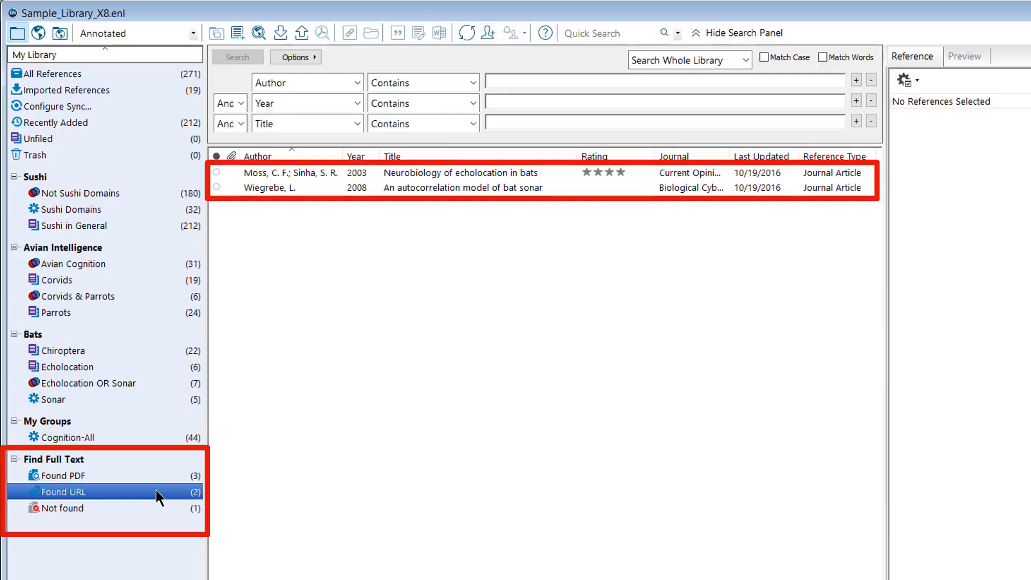
View the Not found group, and open the PDF of the first reference in the Found PDF group in a reference window
{"action": "left_click", "coordinate": [150, 507]}
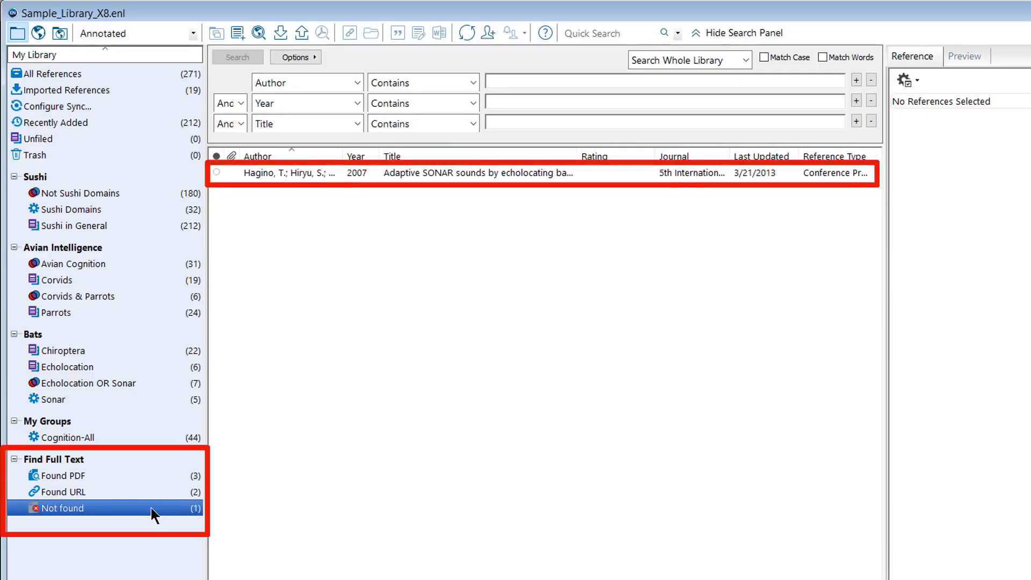
{"action": "left_click", "coordinate": [152, 476]}
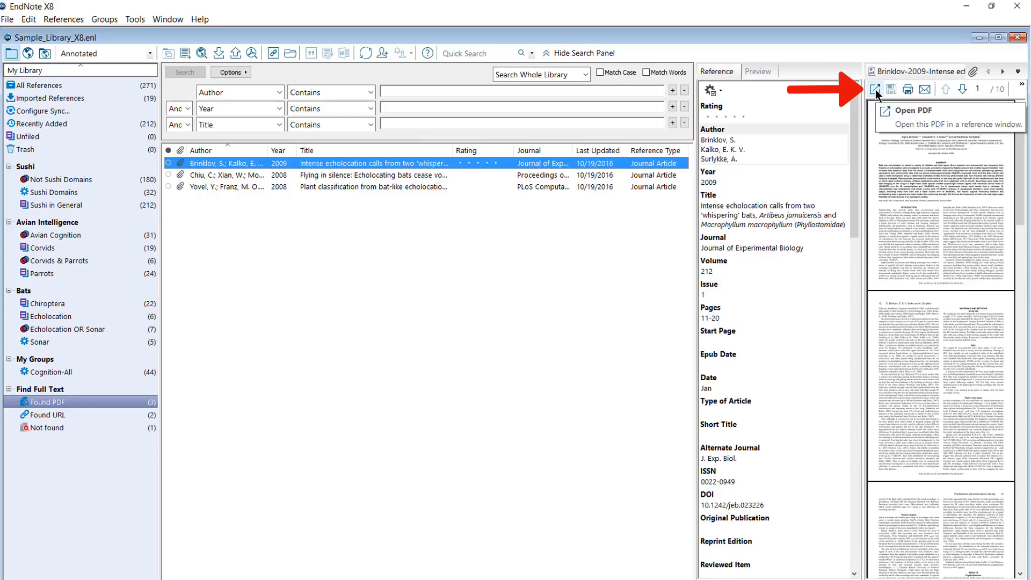
{"action": "left_click", "coordinate": [876, 89]}
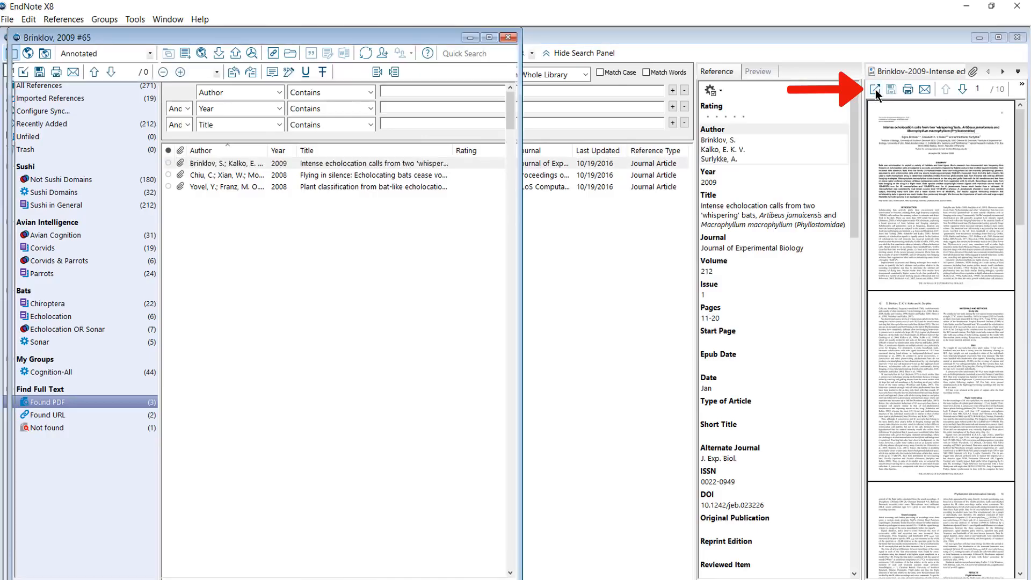
Highlight the word "Phyllostomidae" in the PDF's article title
{"action": "left_click", "coordinate": [292, 72]}
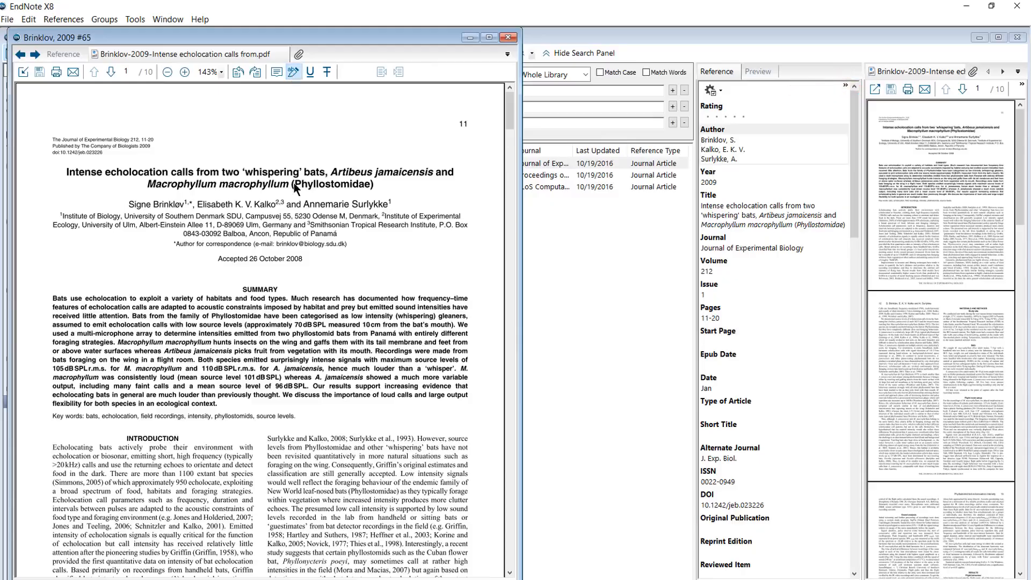
{"action": "left_click_drag", "start_coordinate": [294, 185], "coordinate": [371, 185]}
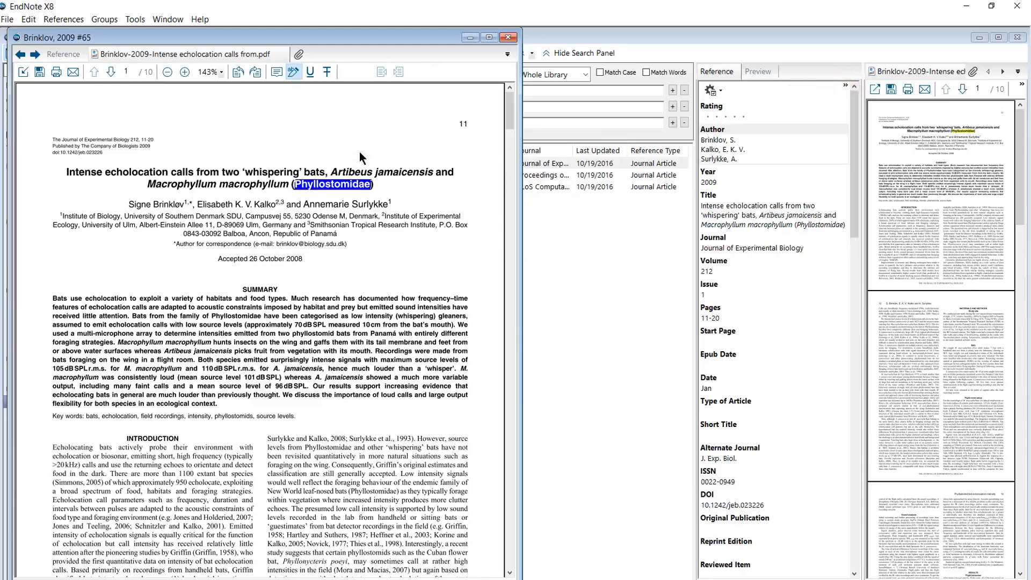
Add a sticky note reading "Add a comment here." on the article title, and close the PDF window saving the changes
{"action": "left_click", "coordinate": [277, 72]}
{"action": "left_click", "coordinate": [378, 173]}
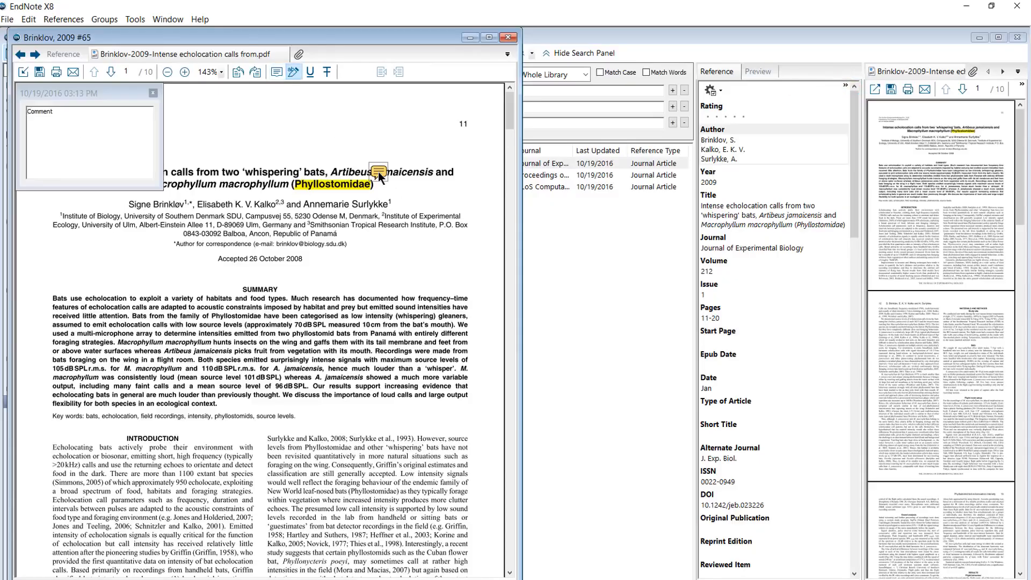
{"action": "left_click_drag", "start_coordinate": [99, 113], "coordinate": [20, 113]}
{"action": "type", "text": "Add a comment here."}
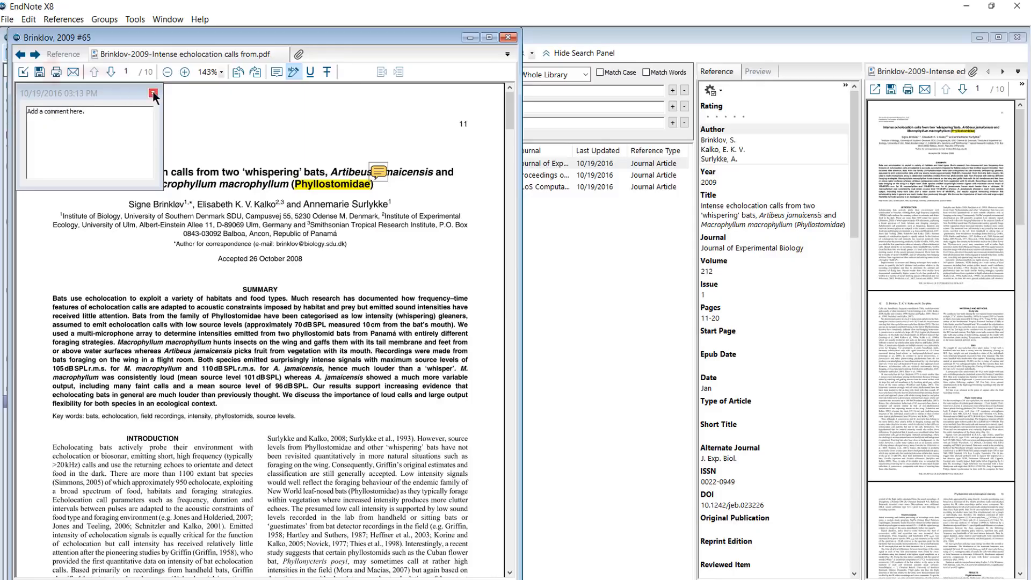
{"action": "left_click", "coordinate": [153, 93]}
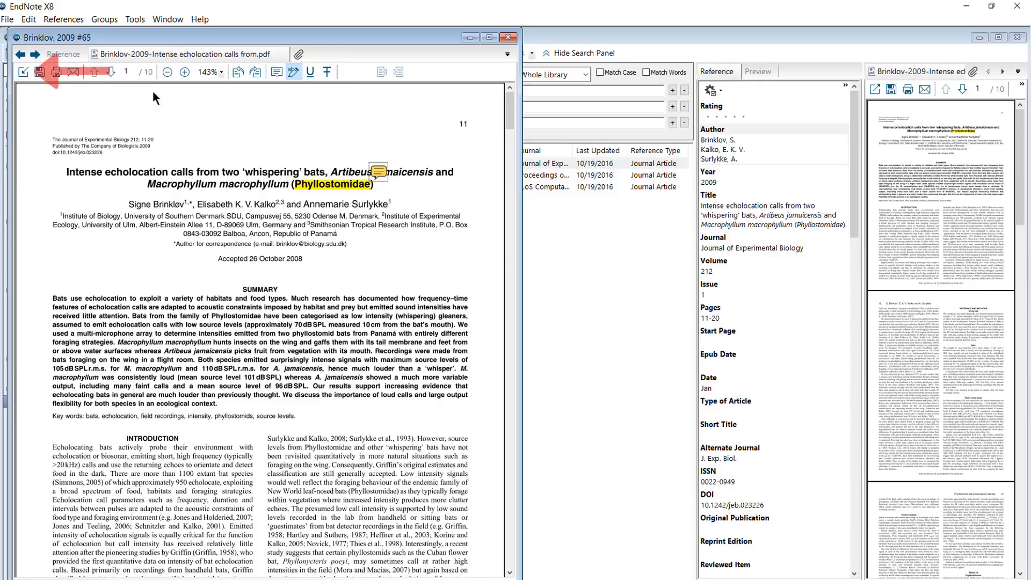
{"action": "left_click", "coordinate": [24, 72]}
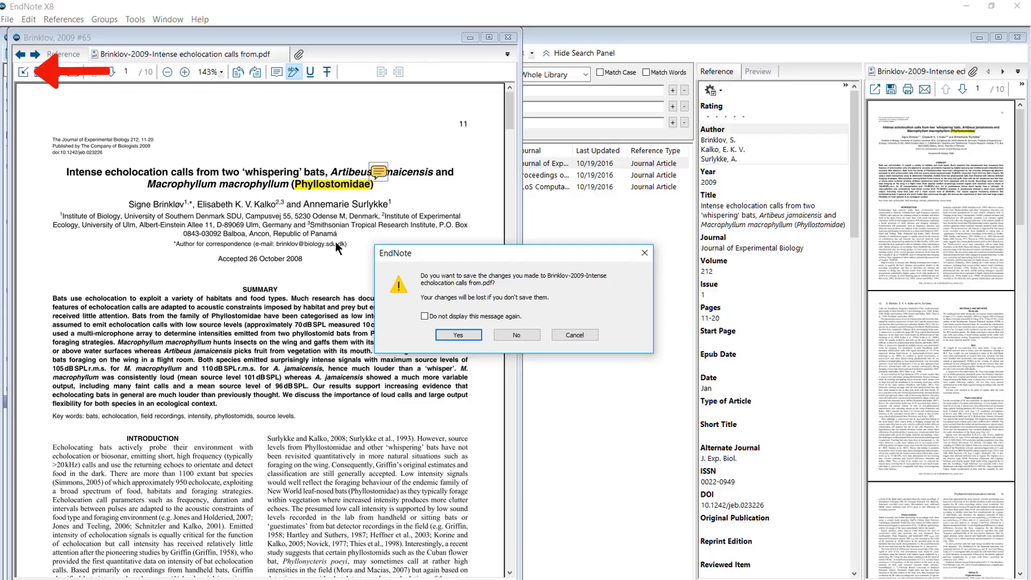
{"action": "left_click", "coordinate": [470, 336]}
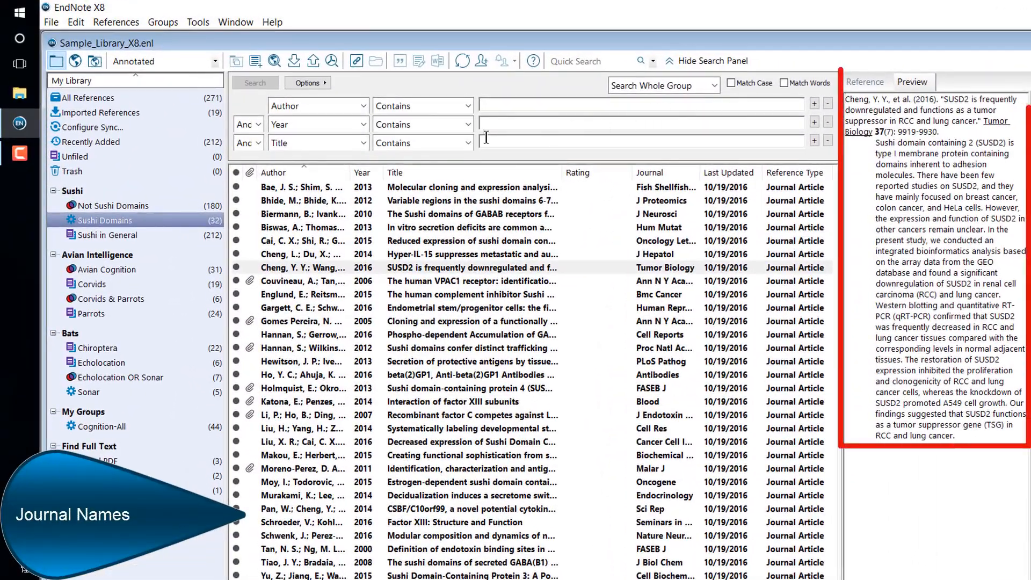
Set the output style to APA 6th, and compare the journal names in the previews of the Hyper-IL-15 and SUSD2 references
{"action": "left_click", "coordinate": [215, 62]}
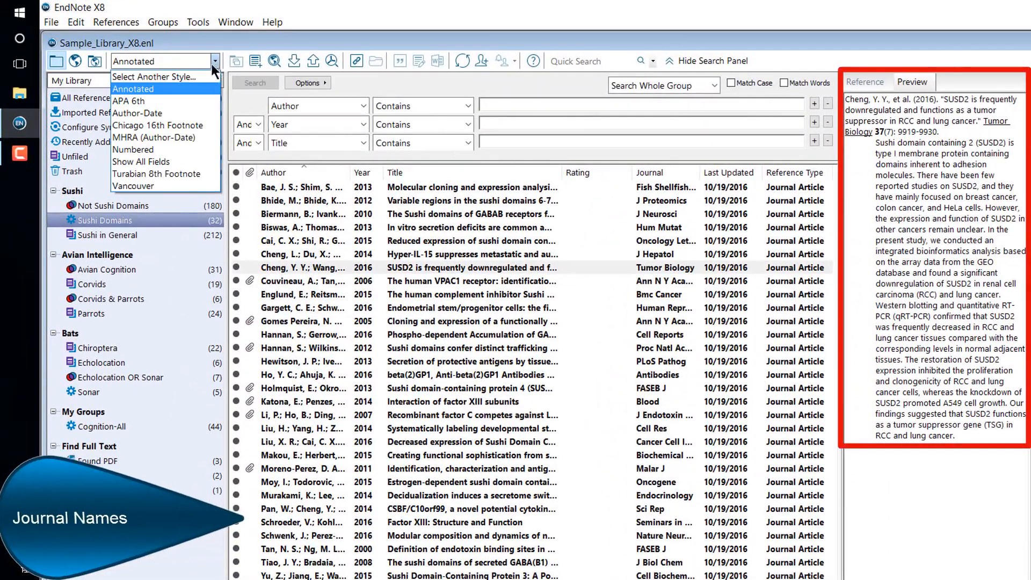
{"action": "left_click", "coordinate": [173, 100]}
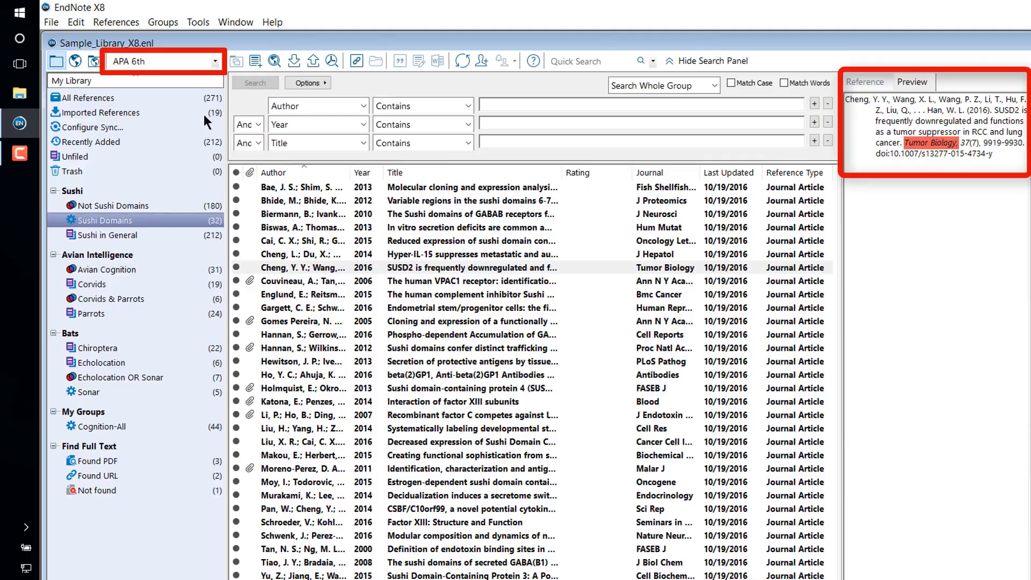
{"action": "left_click", "coordinate": [474, 257]}
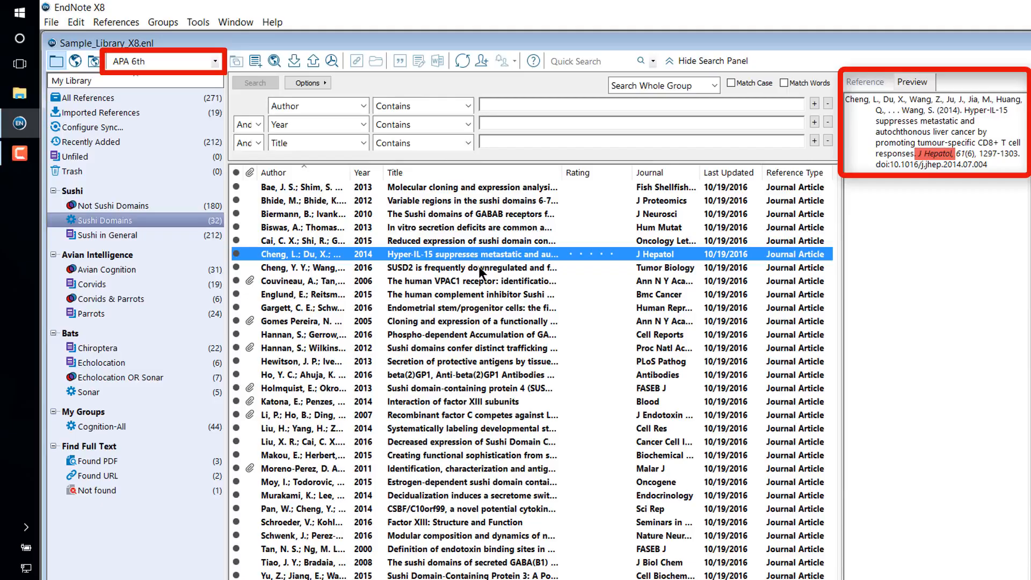
{"action": "left_click", "coordinate": [478, 267]}
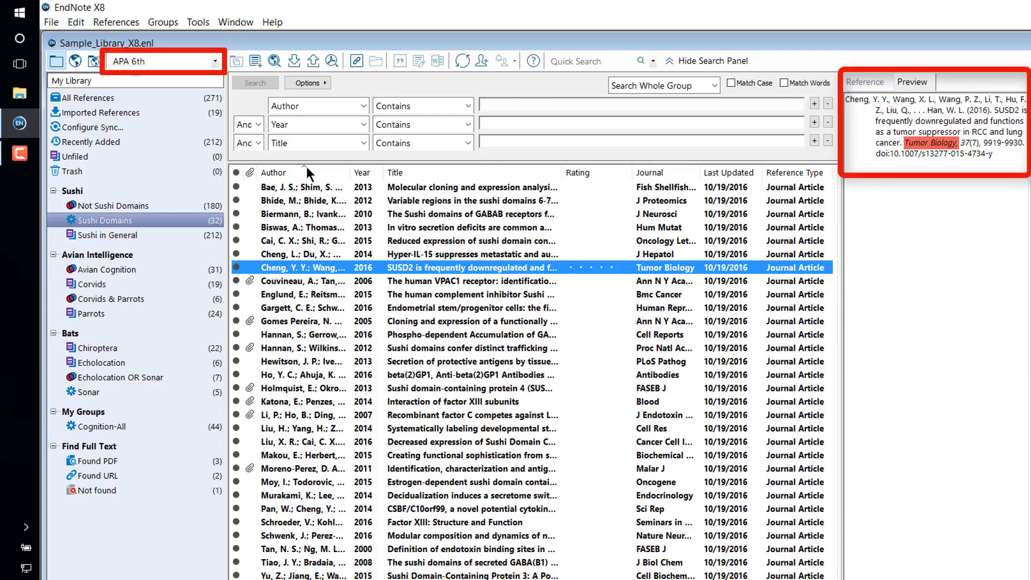
Open the Journals term list and delete all of its terms
{"action": "left_click", "coordinate": [198, 22]}
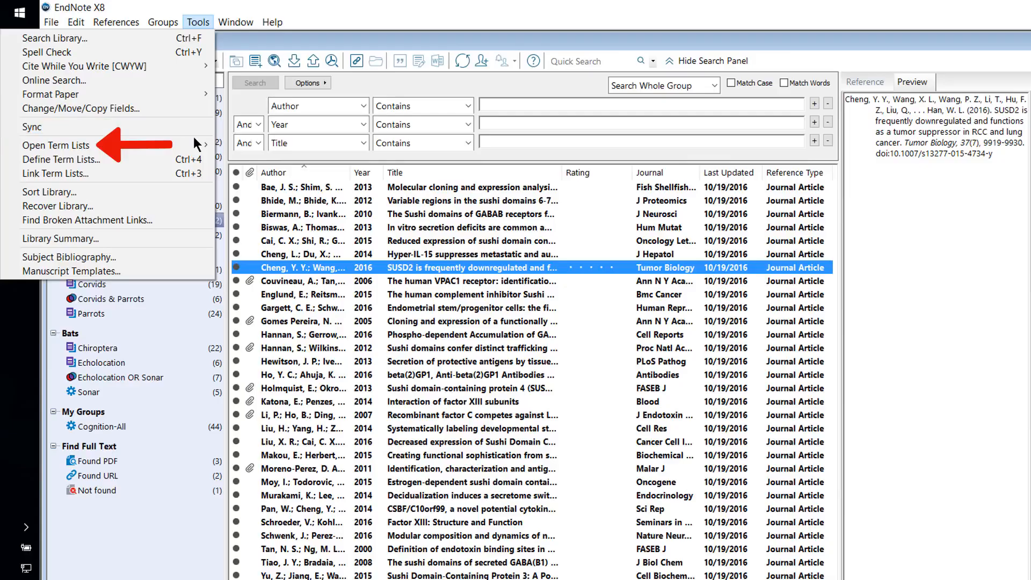
{"action": "mouse_move", "coordinate": [193, 141]}
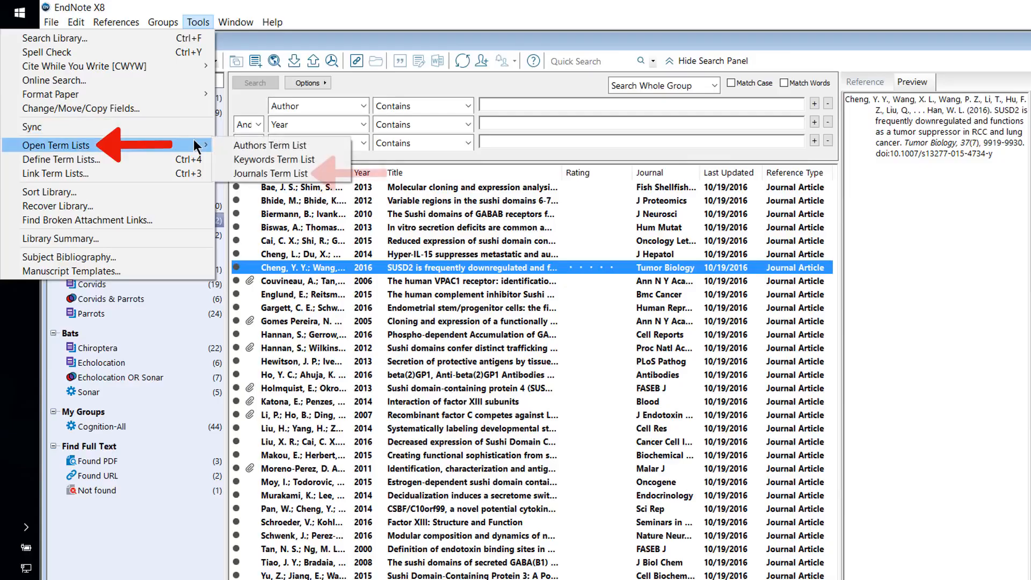
{"action": "left_click", "coordinate": [317, 175]}
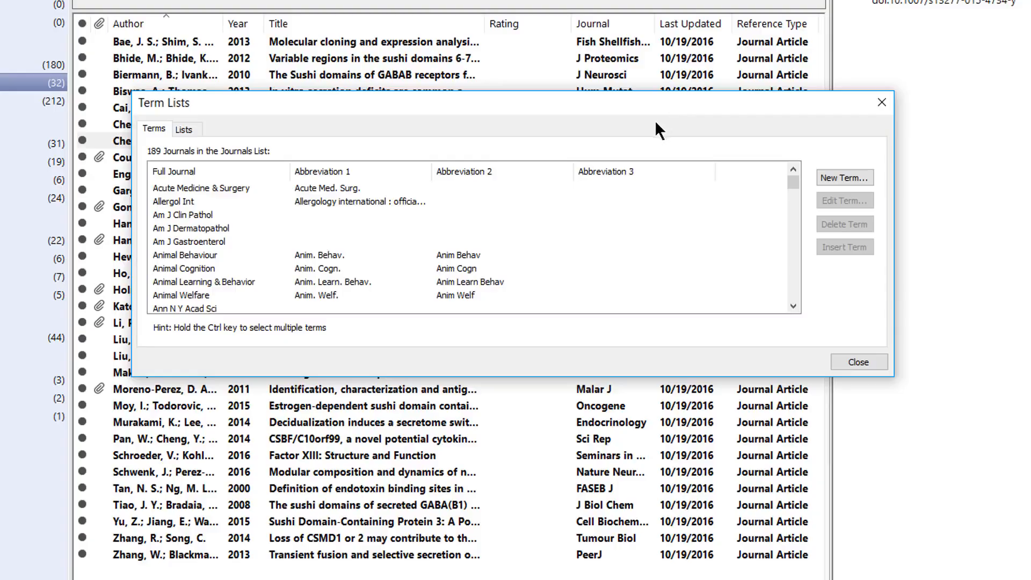
{"action": "left_click", "coordinate": [557, 213]}
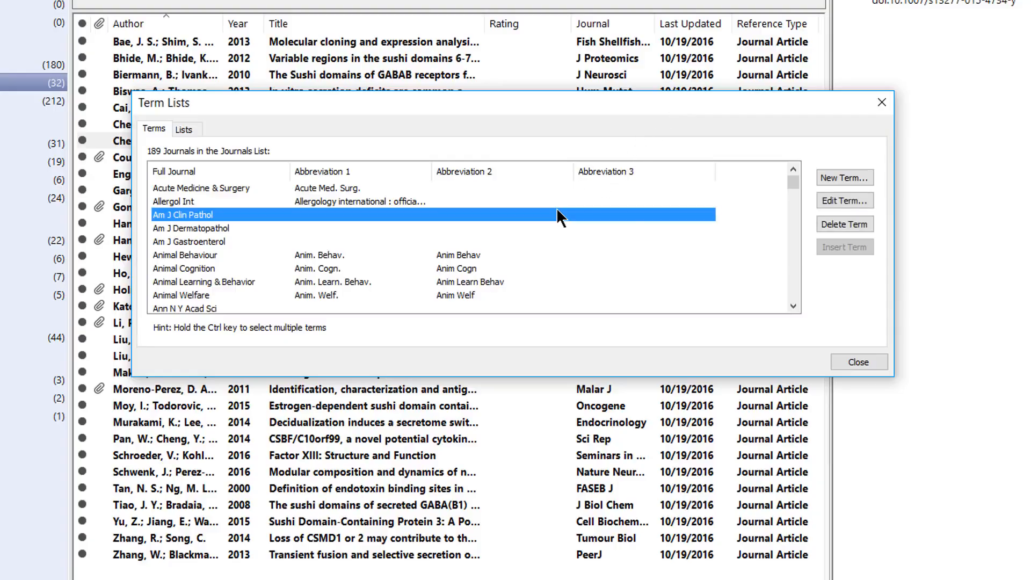
{"action": "key", "text": "ctrl+a"}
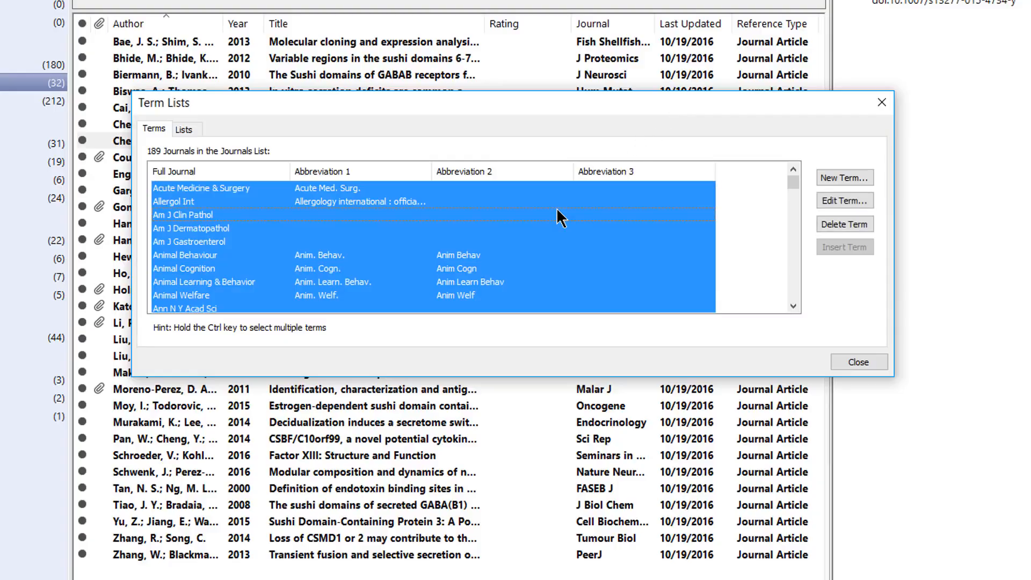
{"action": "left_click", "coordinate": [856, 223]}
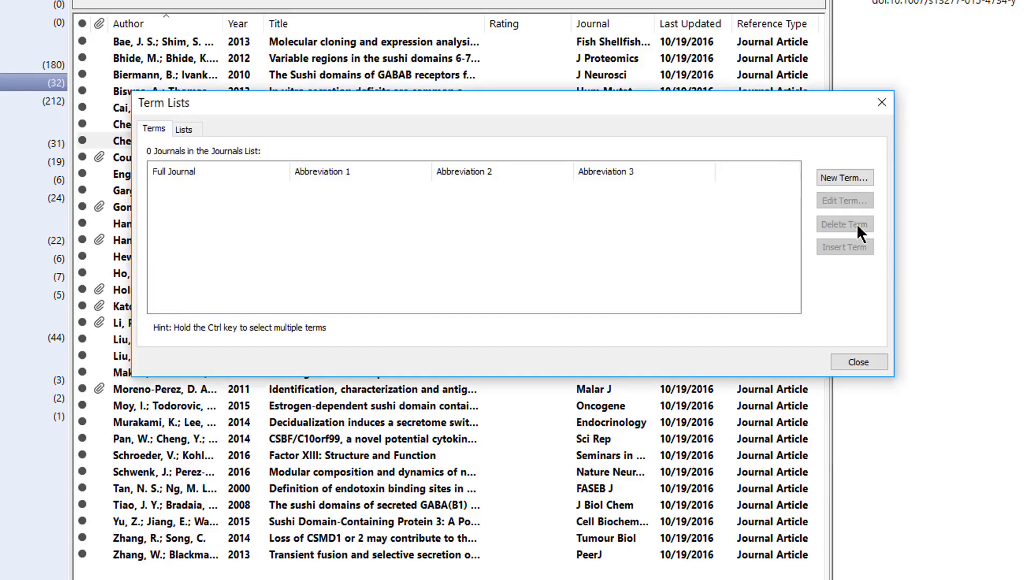
Import Medical.txt from the EndNote Terms Lists folder into the Journals term list
{"action": "left_click", "coordinate": [196, 131]}
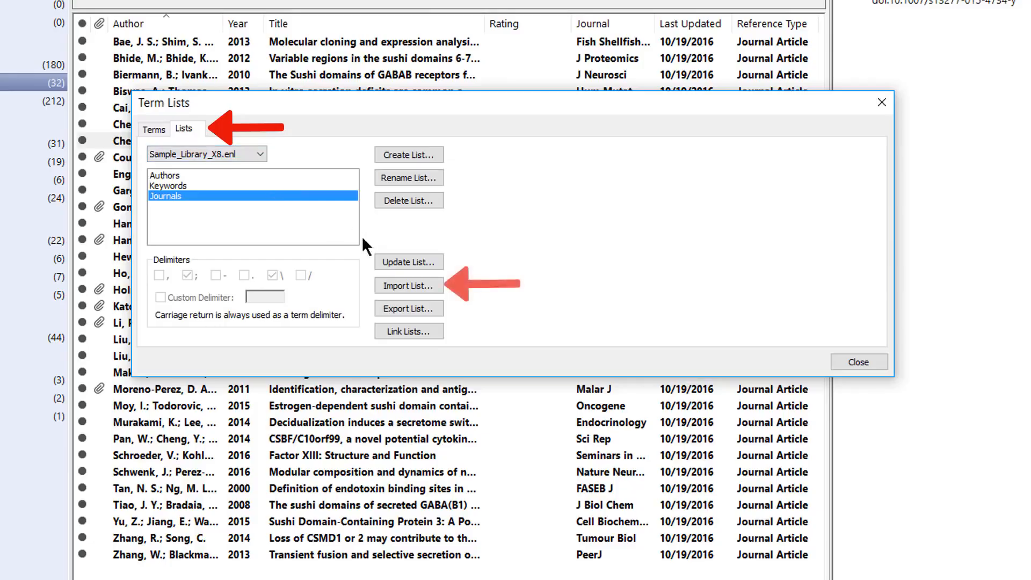
{"action": "left_click", "coordinate": [408, 286]}
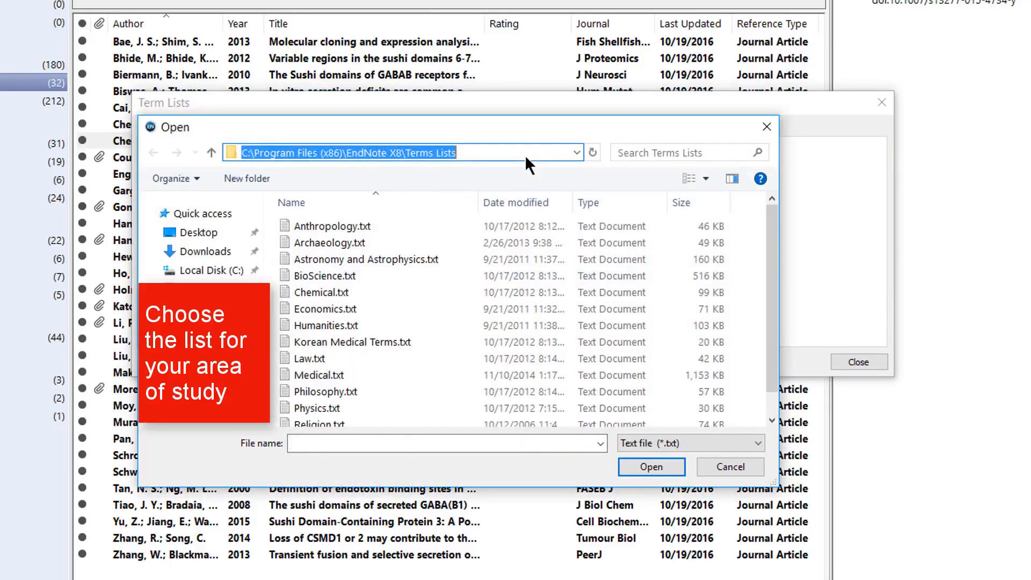
{"action": "left_click", "coordinate": [342, 372]}
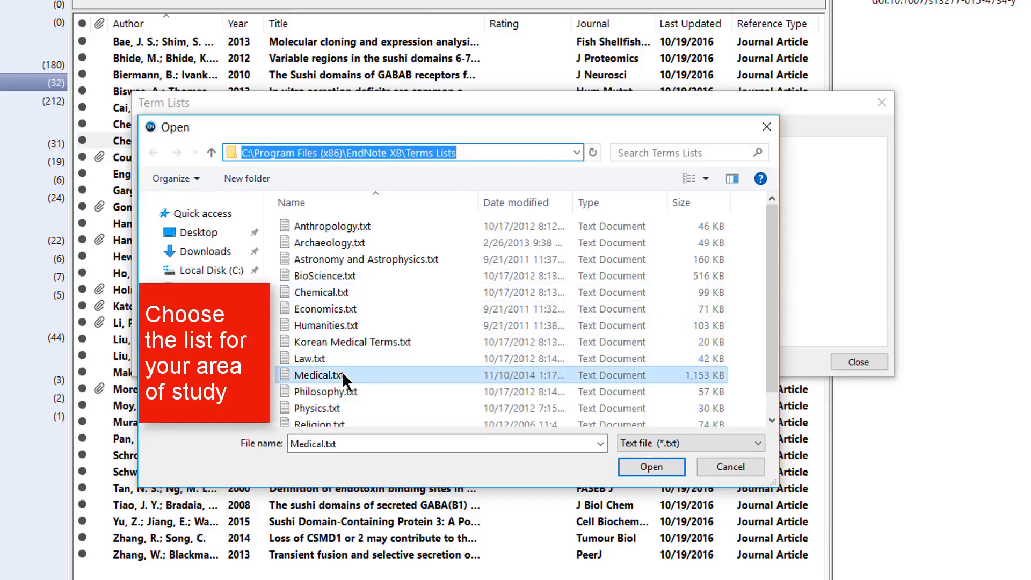
{"action": "left_click", "coordinate": [673, 463]}
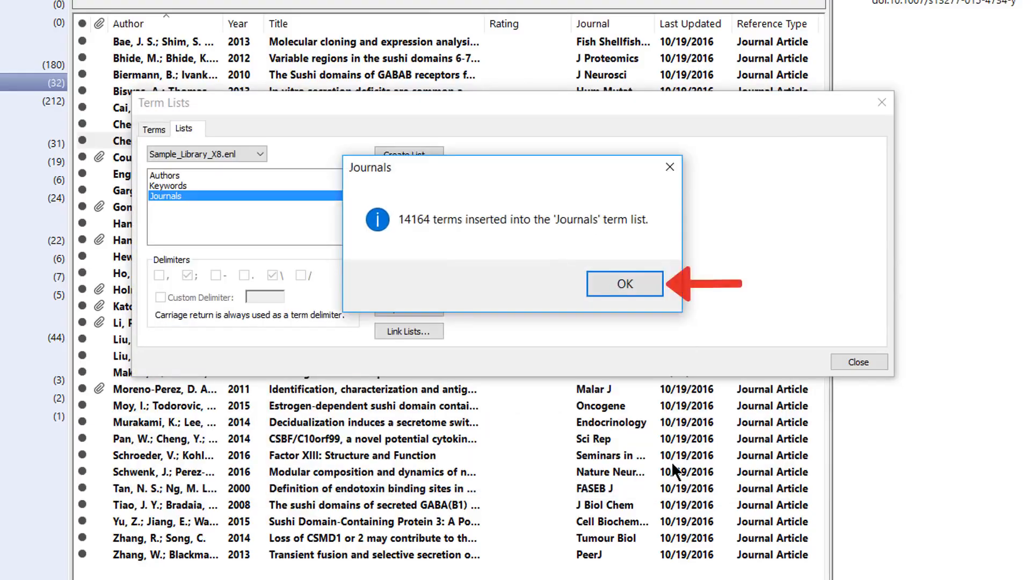
{"action": "left_click", "coordinate": [623, 285]}
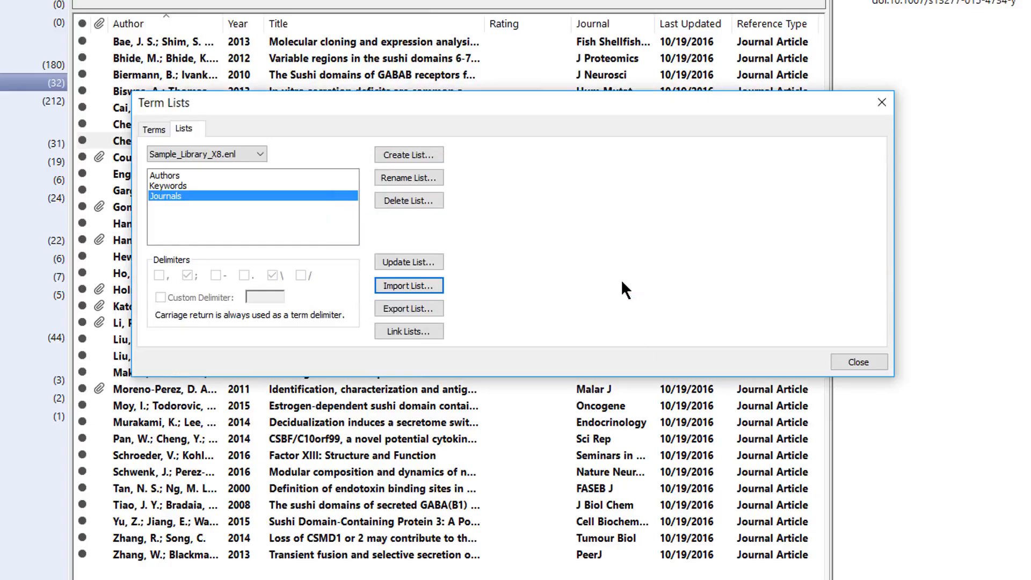
Review the imported journal terms, and check the journal names in the previews of the Hyper-IL-15 reference and the one above it
{"action": "left_click", "coordinate": [155, 129]}
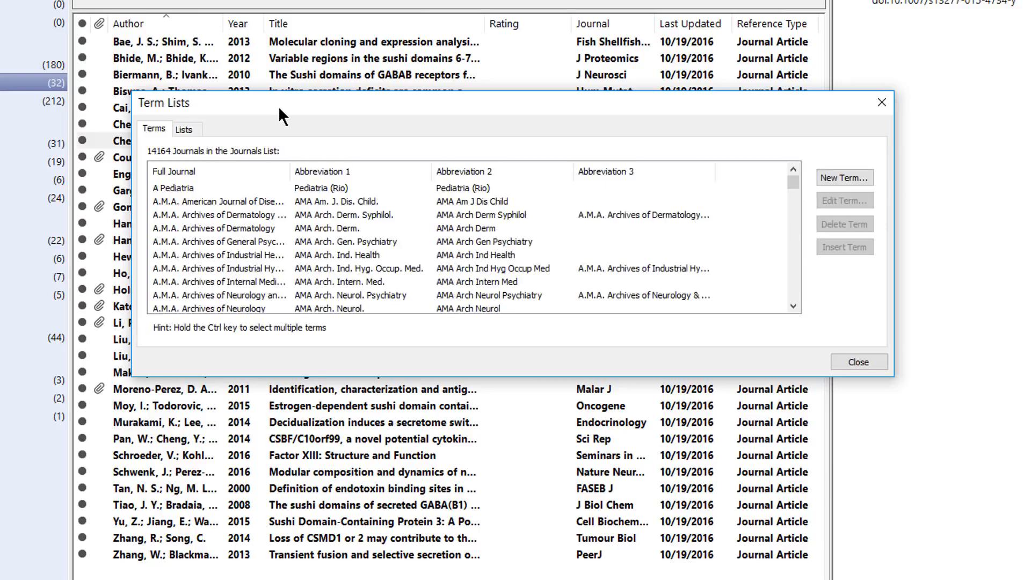
{"action": "left_click", "coordinate": [851, 363]}
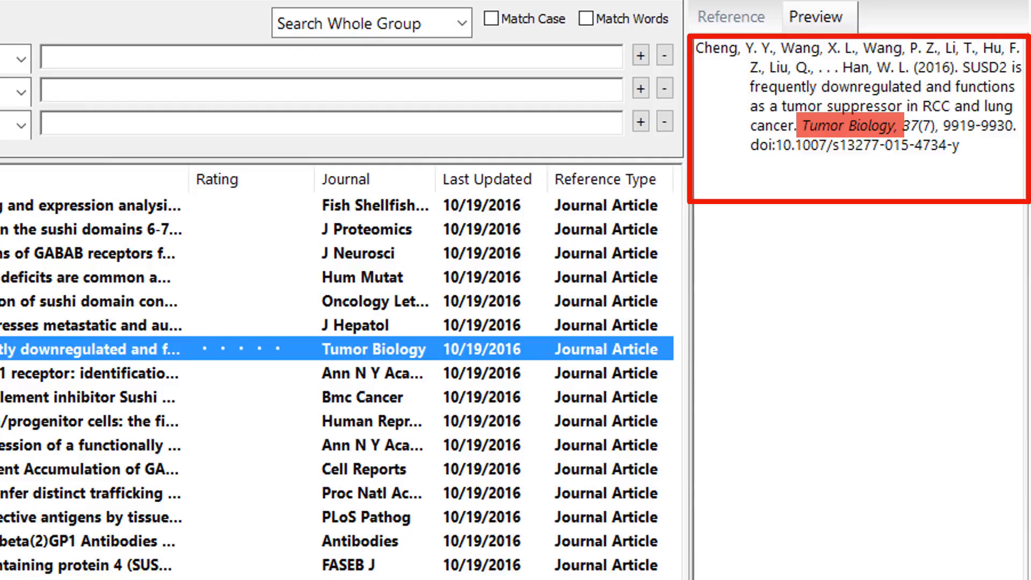
{"action": "left_click", "coordinate": [91, 325]}
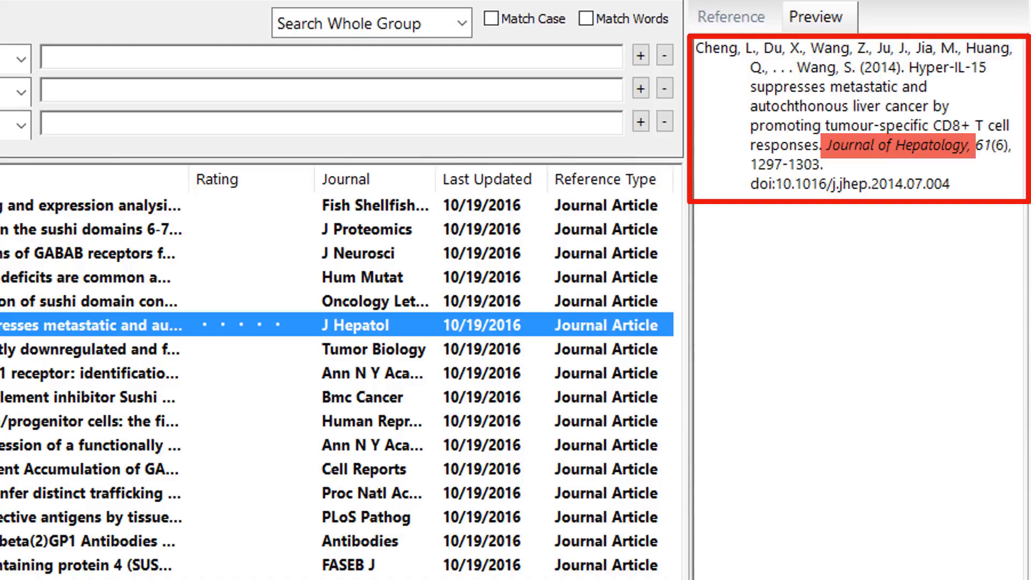
{"action": "left_click", "coordinate": [91, 301]}
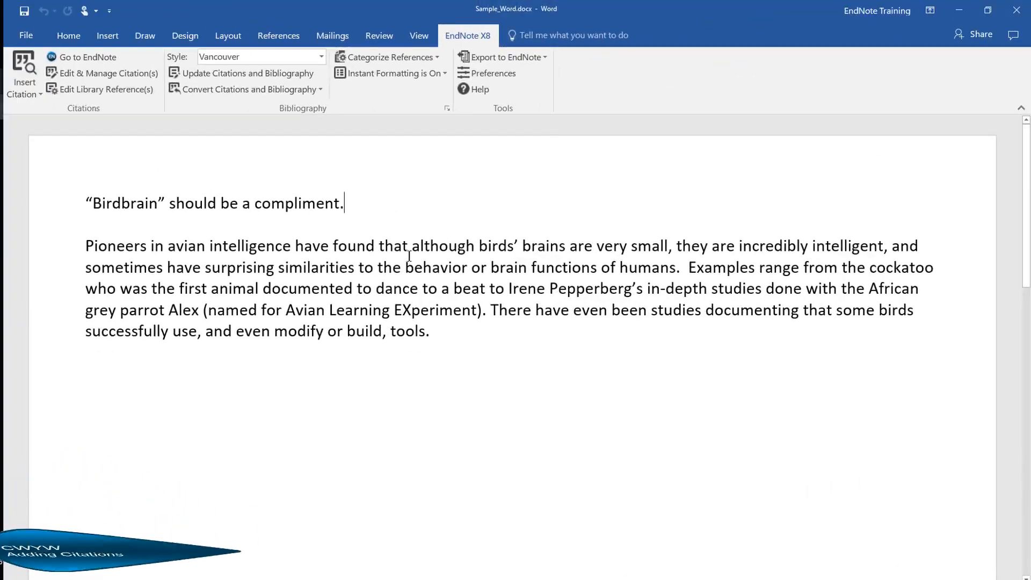
In Sample_Word.docx in Word, start inserting a citation at the end of the last sentence and search the library for "tool use"
{"action": "left_click", "coordinate": [451, 335]}
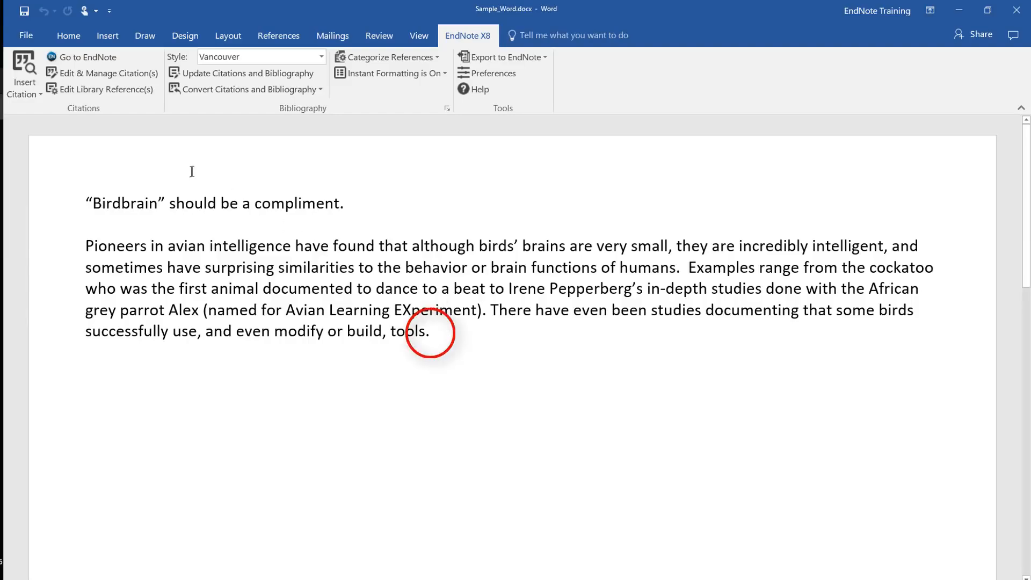
{"action": "left_click", "coordinate": [28, 56]}
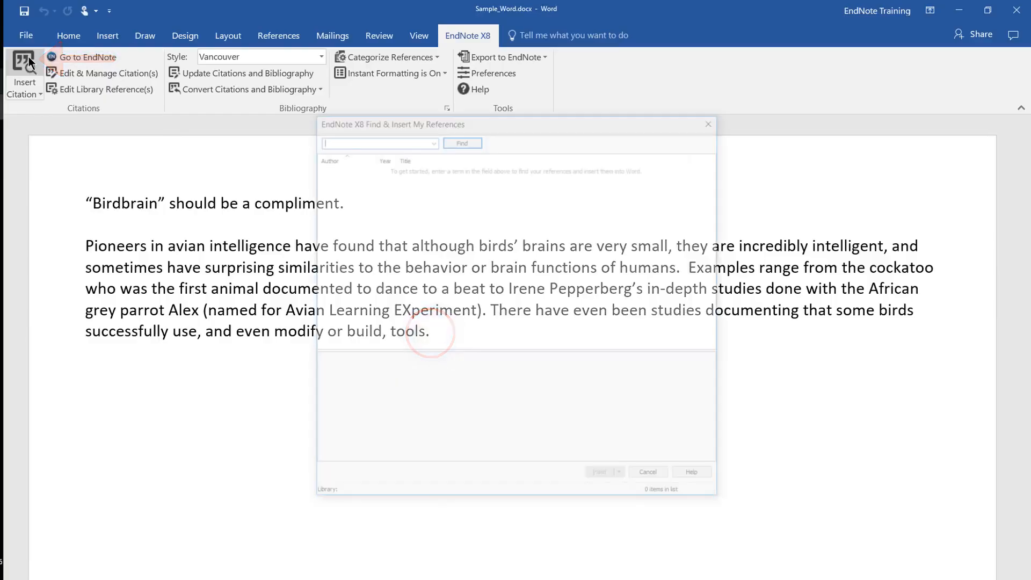
{"action": "type", "text": "tool use"}
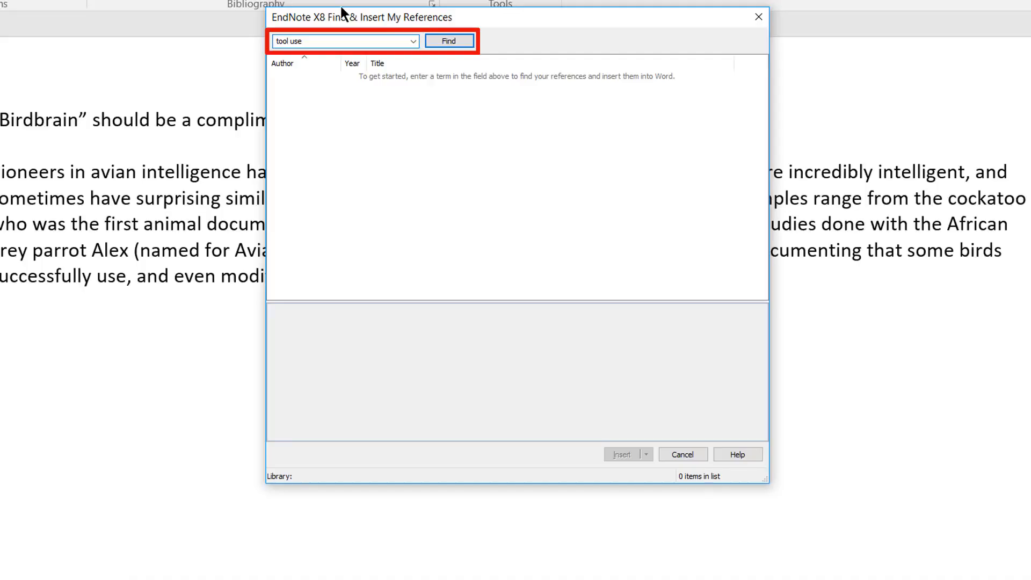
{"action": "left_click", "coordinate": [453, 41]}
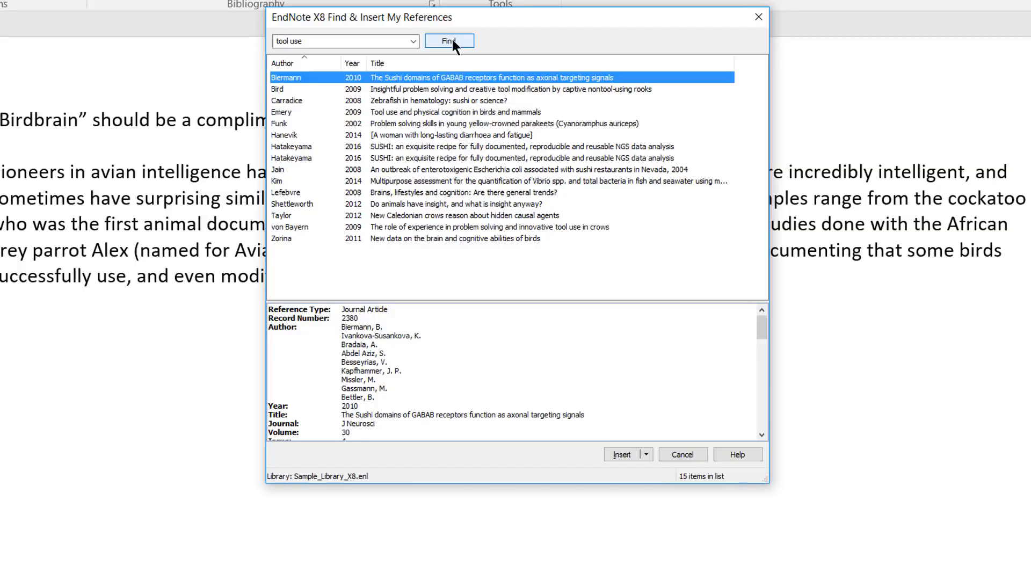
Cite the 2009 articles on tool modification by captive nontool-using rooks and innovative tool use in crows together at the last sentence's end
{"action": "left_click", "coordinate": [490, 188]}
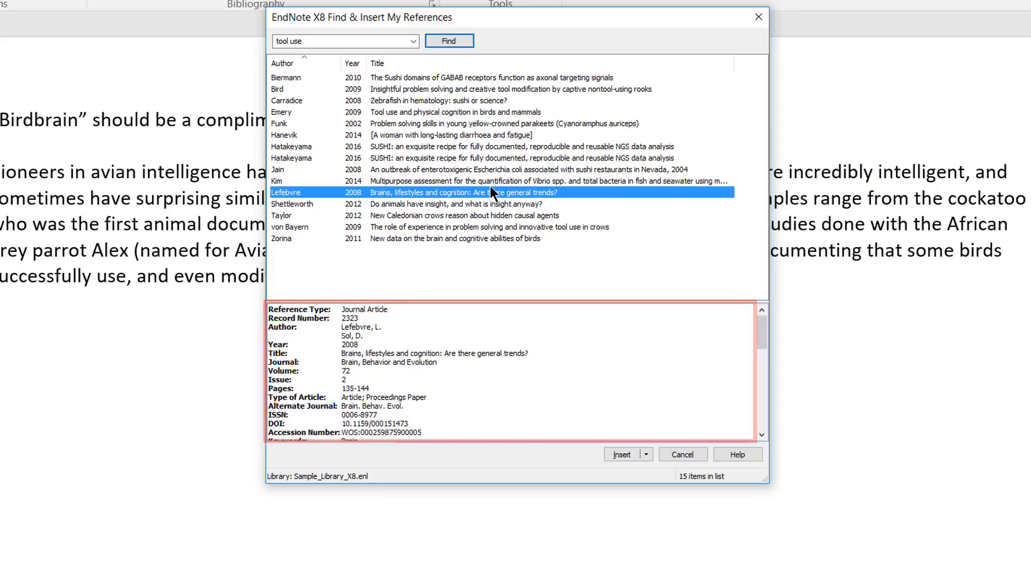
{"action": "left_click", "coordinate": [458, 89]}
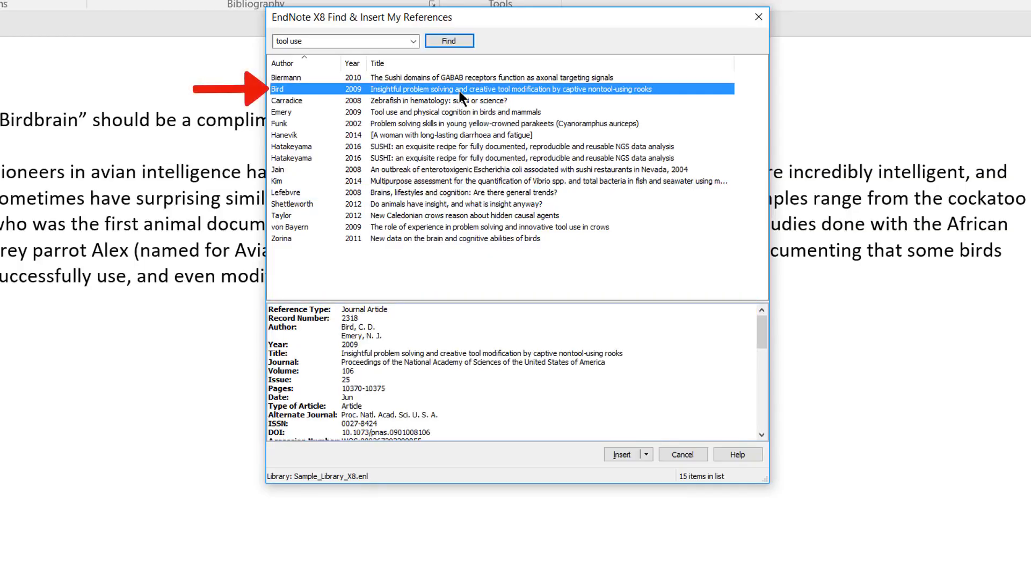
{"action": "left_click", "coordinate": [460, 225], "text": "ctrl"}
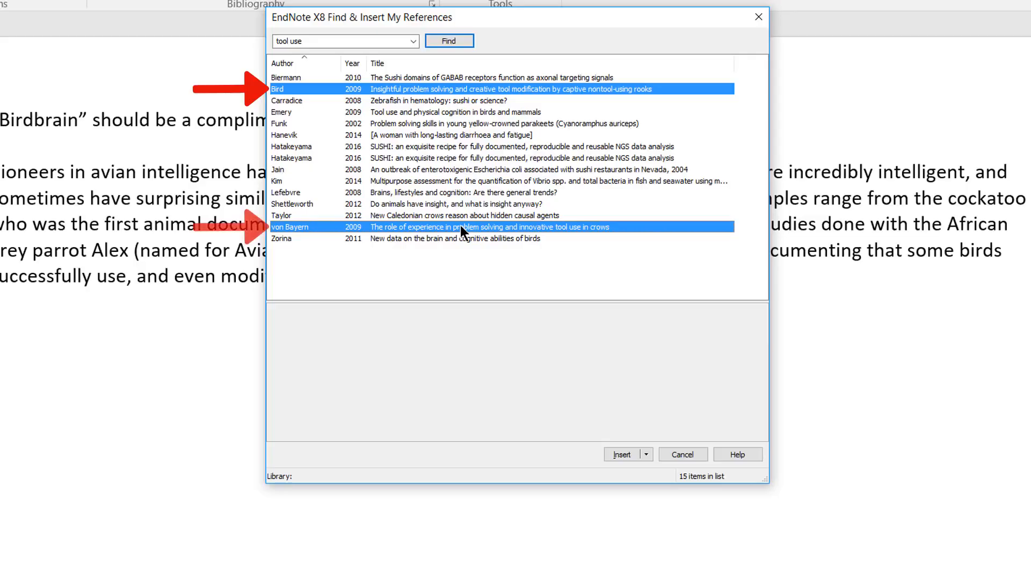
{"action": "left_click", "coordinate": [648, 454]}
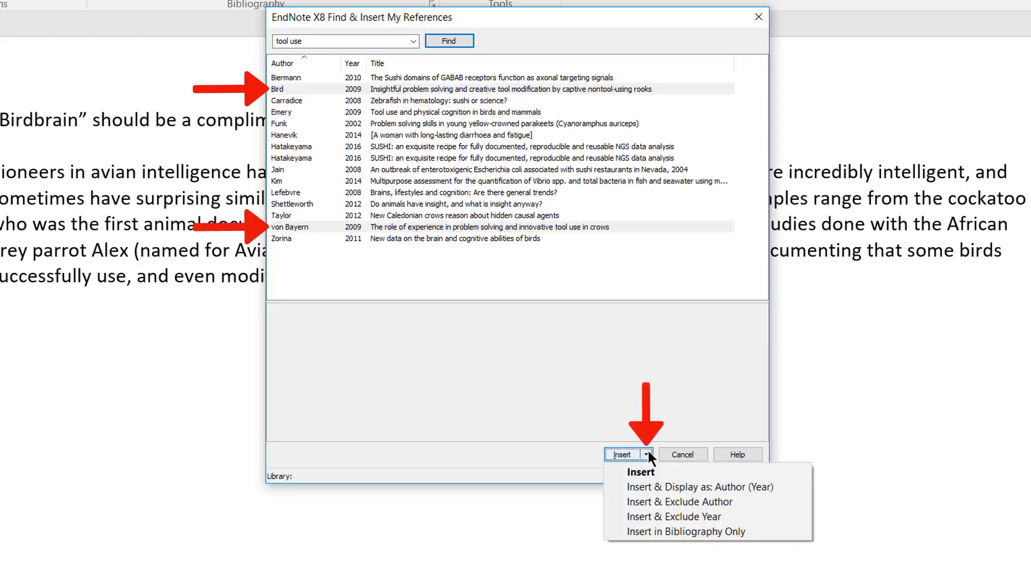
{"action": "left_click", "coordinate": [671, 471]}
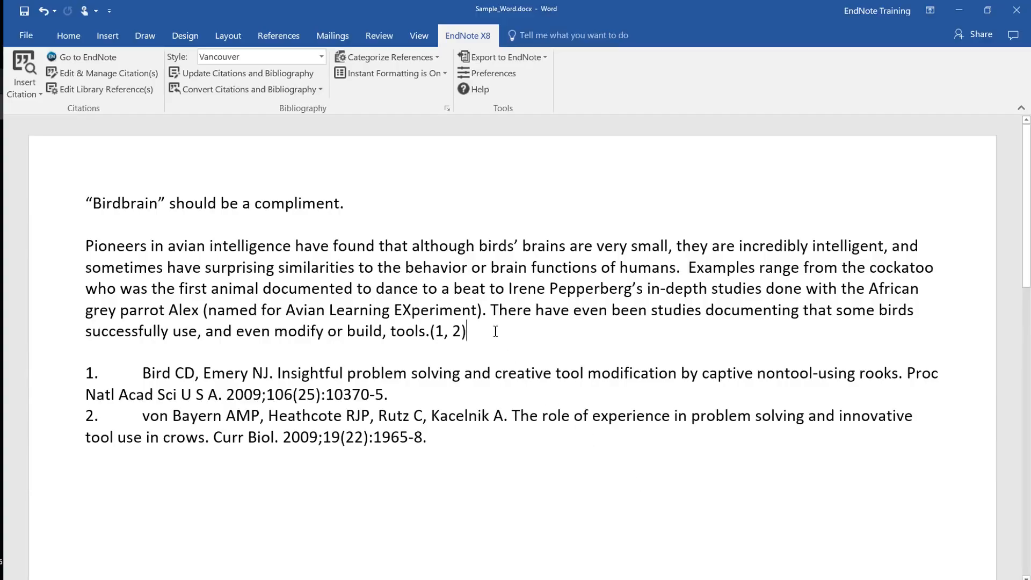
Insert a citation for the 2010 "Bird grooves to the beat" reference from the EndNote library after the word "beat"
{"action": "left_click", "coordinate": [485, 288]}
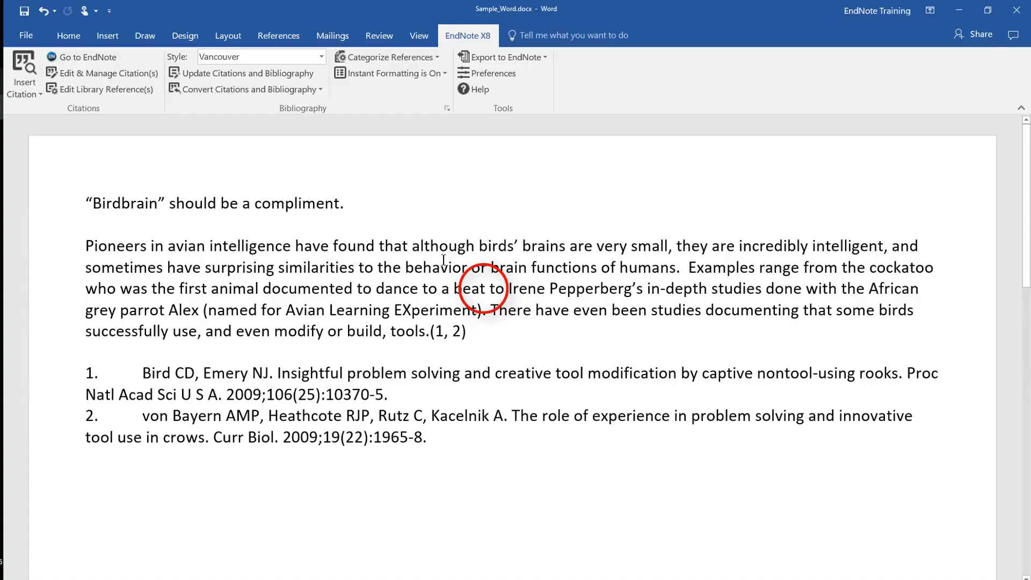
{"action": "left_click", "coordinate": [78, 57]}
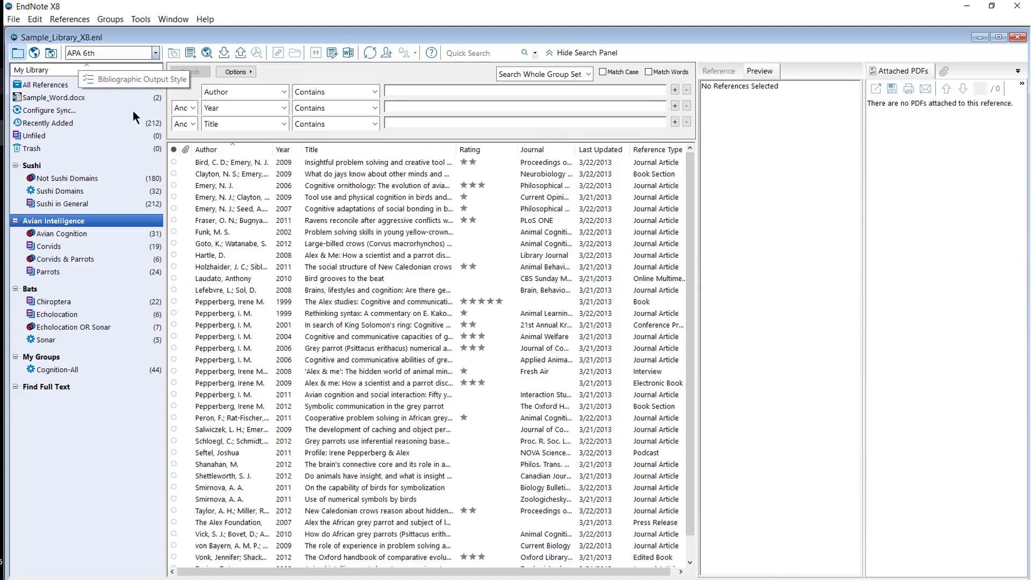
{"action": "left_click", "coordinate": [346, 279]}
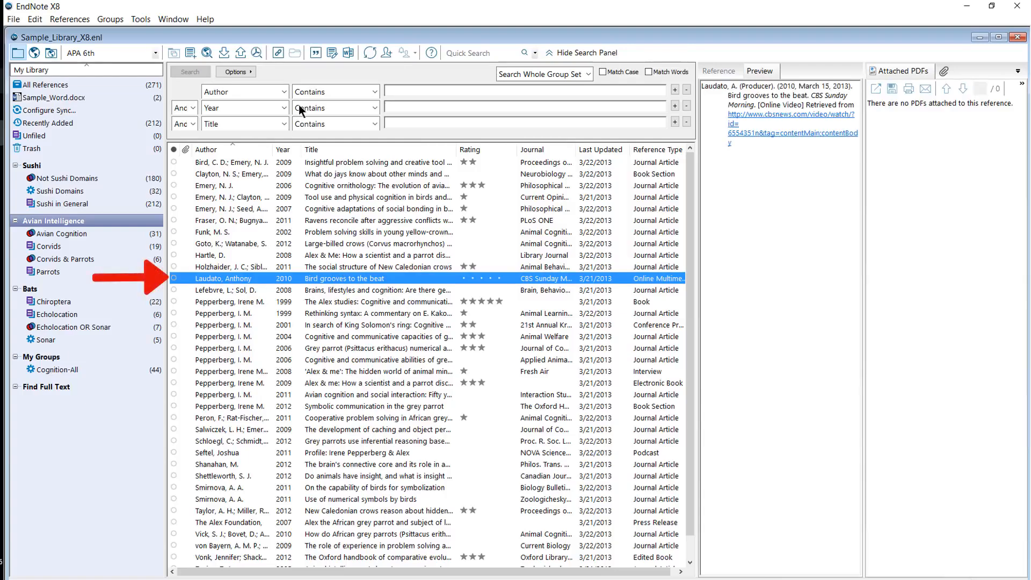
{"action": "left_click", "coordinate": [312, 57]}
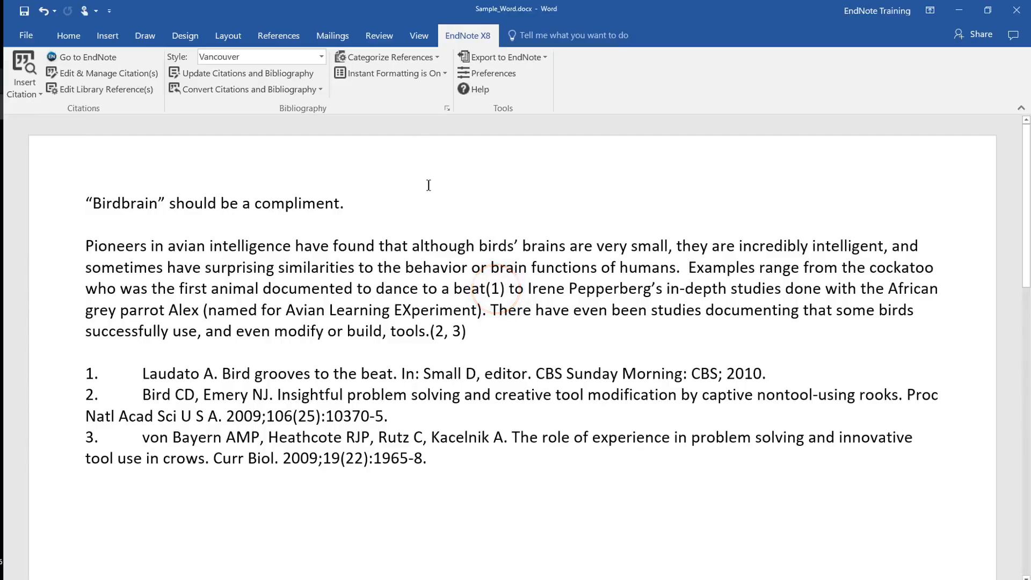
Insert a citation for the 1999 book "The Alex studies" from the EndNote library after the sentence ending "(named for Avian Learning EXperiment)."
{"action": "left_click", "coordinate": [487, 311]}
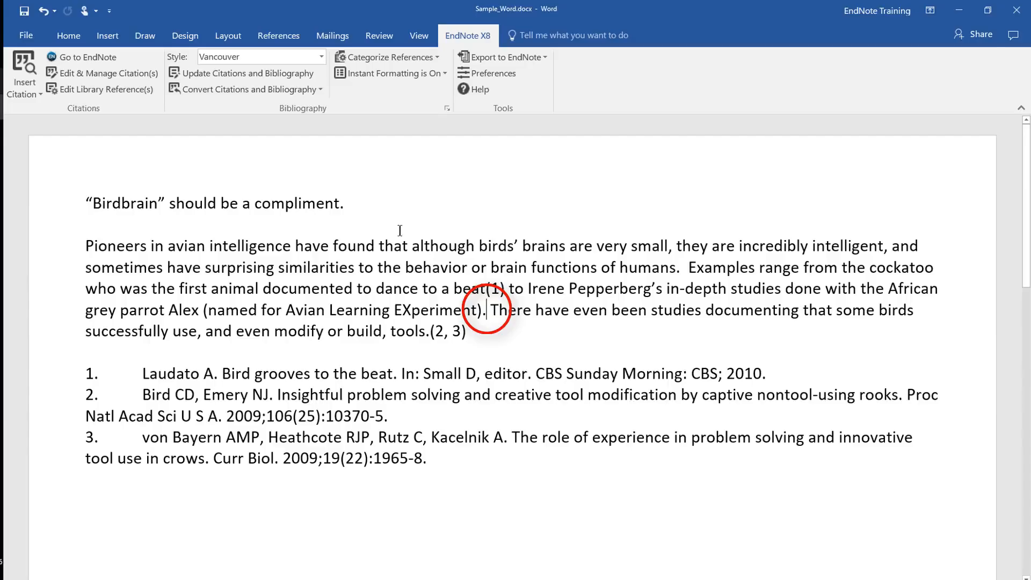
{"action": "left_click", "coordinate": [85, 57]}
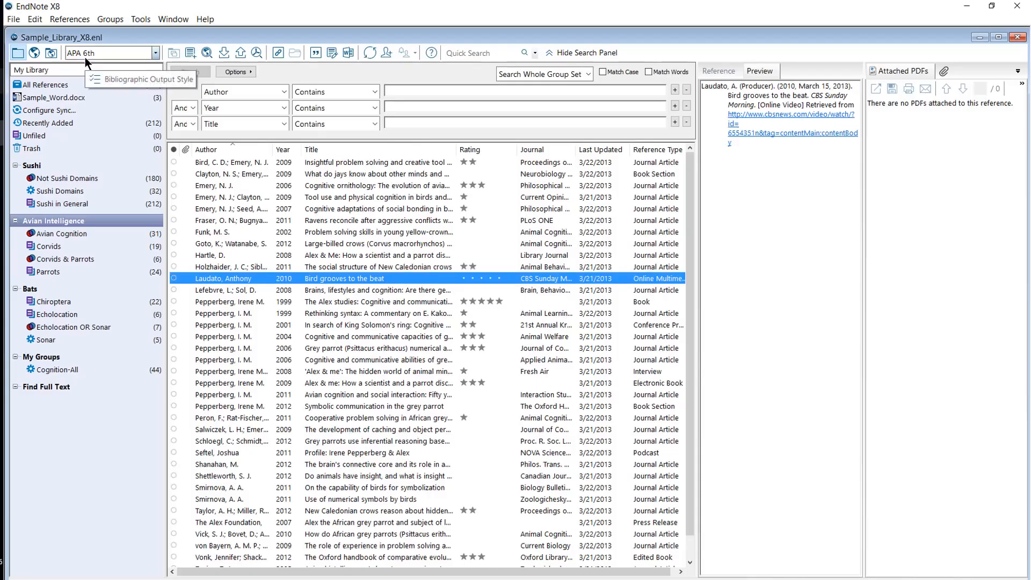
{"action": "left_click", "coordinate": [342, 302]}
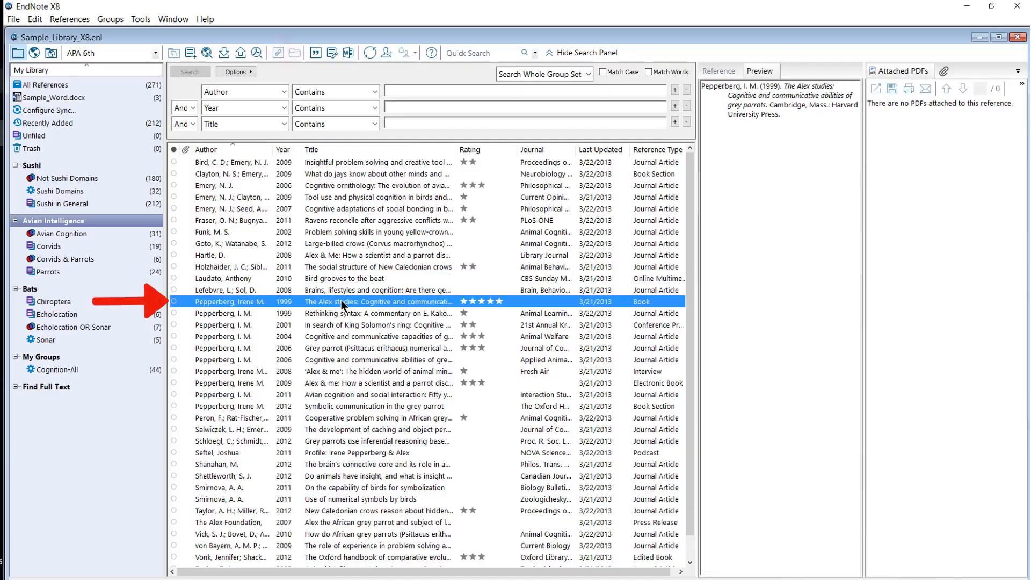
{"action": "left_click", "coordinate": [316, 53]}
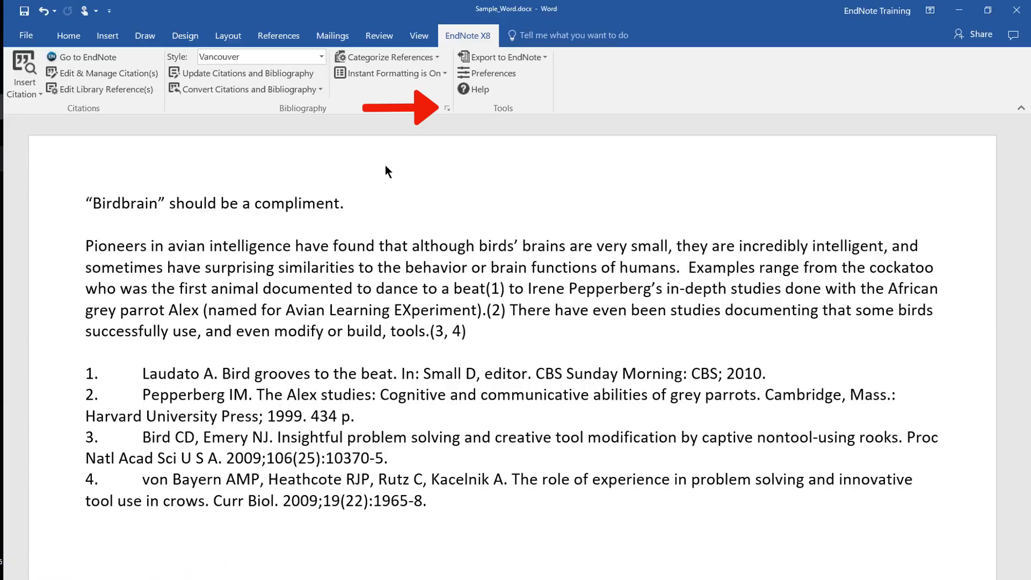
Configure the Sample_Word.docx bibliography with the APA 6th output style and link in-text citations to references in the bibliography
{"action": "left_click", "coordinate": [447, 108]}
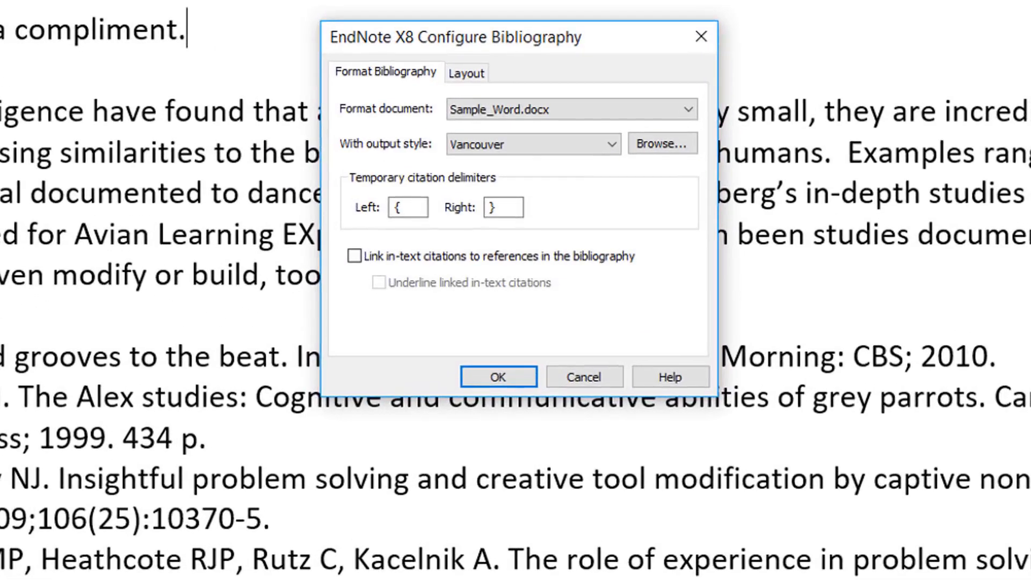
{"action": "left_click", "coordinate": [613, 141]}
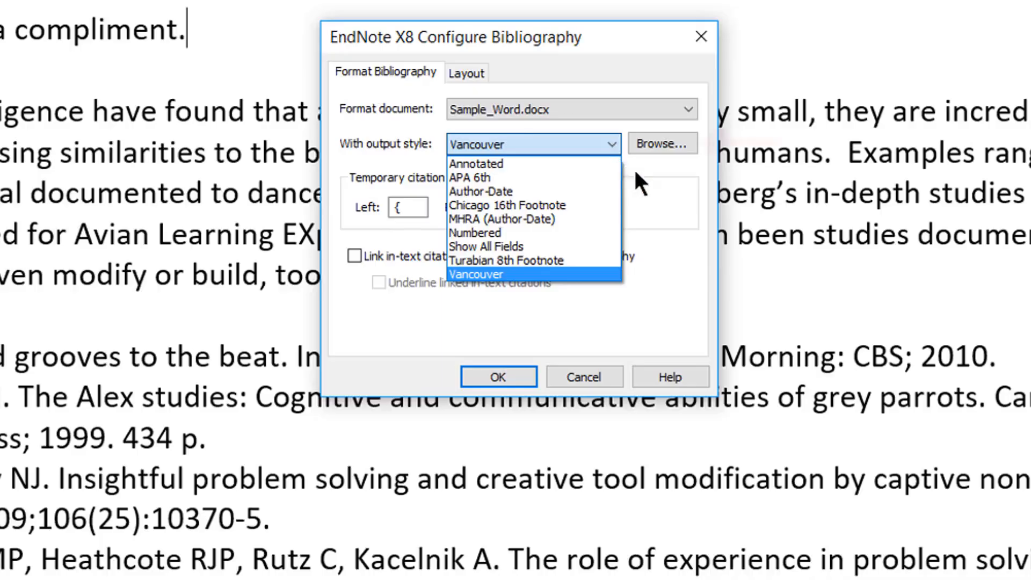
{"action": "left_click", "coordinate": [658, 145]}
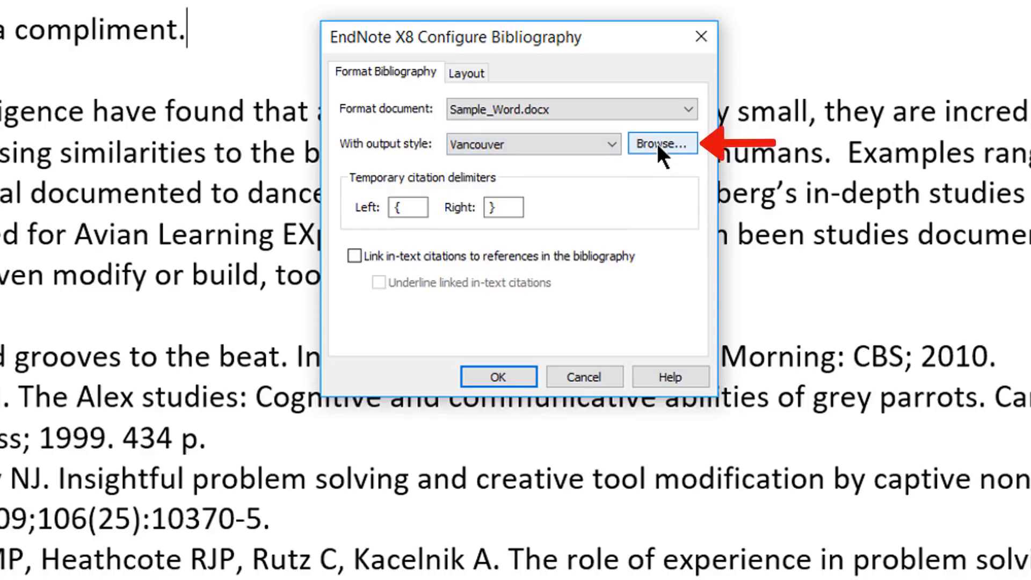
{"action": "left_click", "coordinate": [657, 142]}
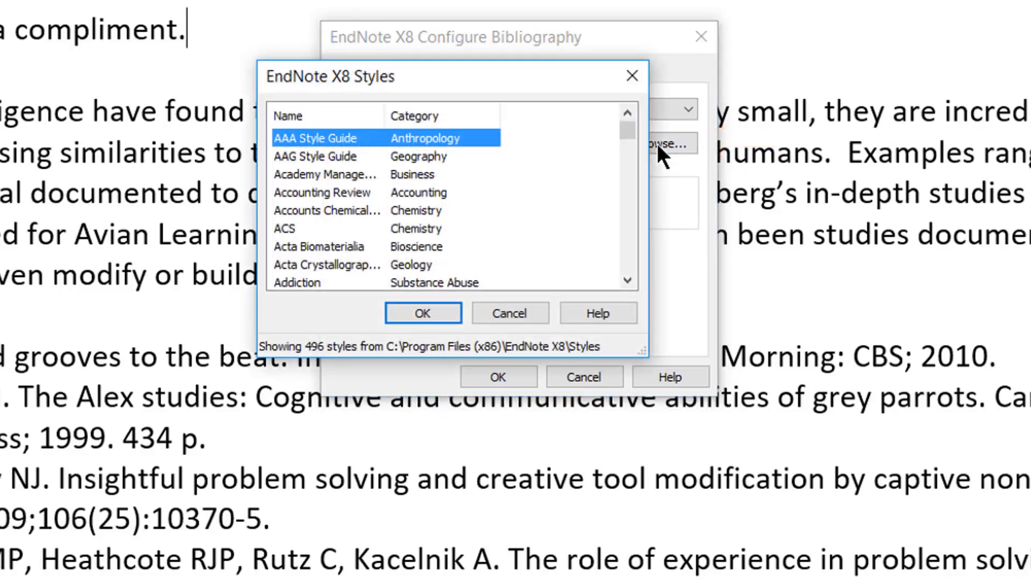
{"action": "type", "text": "apa"}
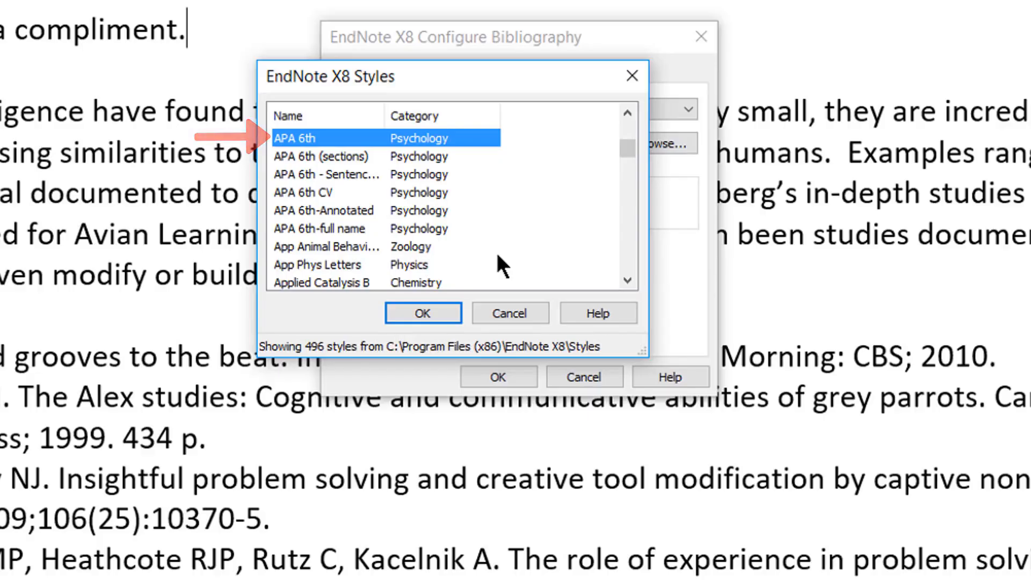
{"action": "left_click", "coordinate": [438, 309]}
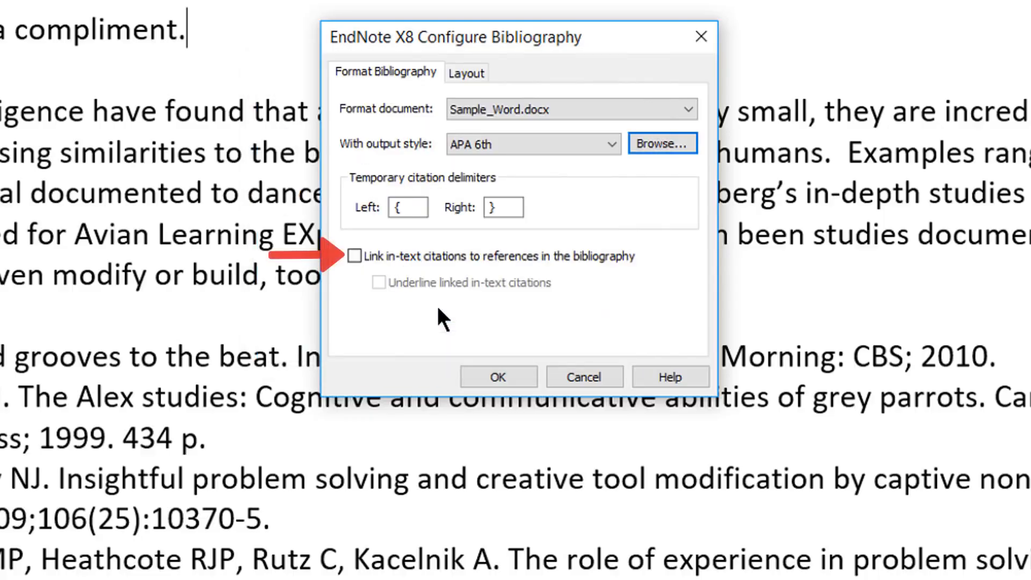
{"action": "left_click", "coordinate": [354, 256]}
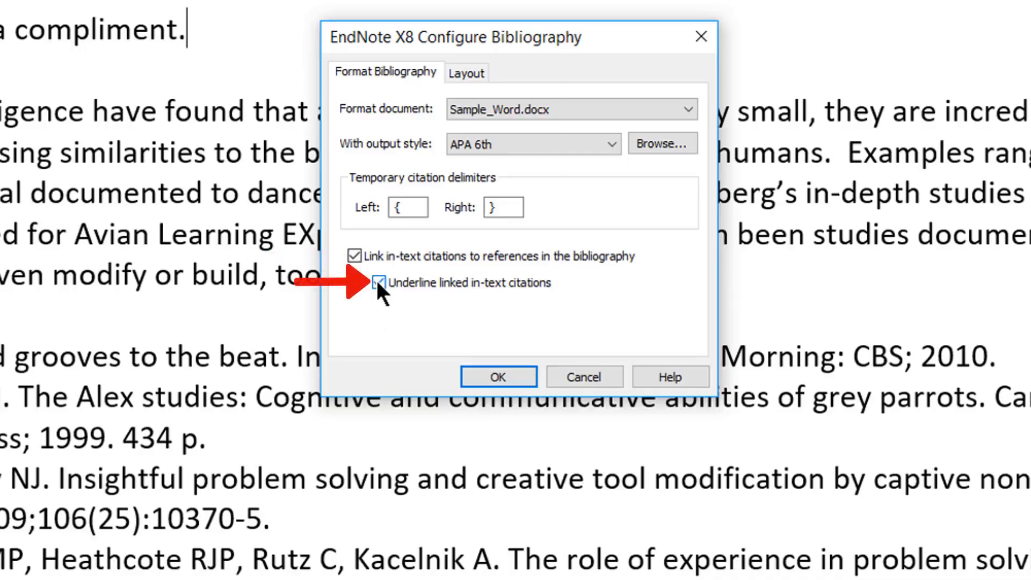
In the bibliography layout settings, keep the font at Calibri size 11 and enter REFERENCE LIST as the bibliography title
{"action": "left_click", "coordinate": [475, 75]}
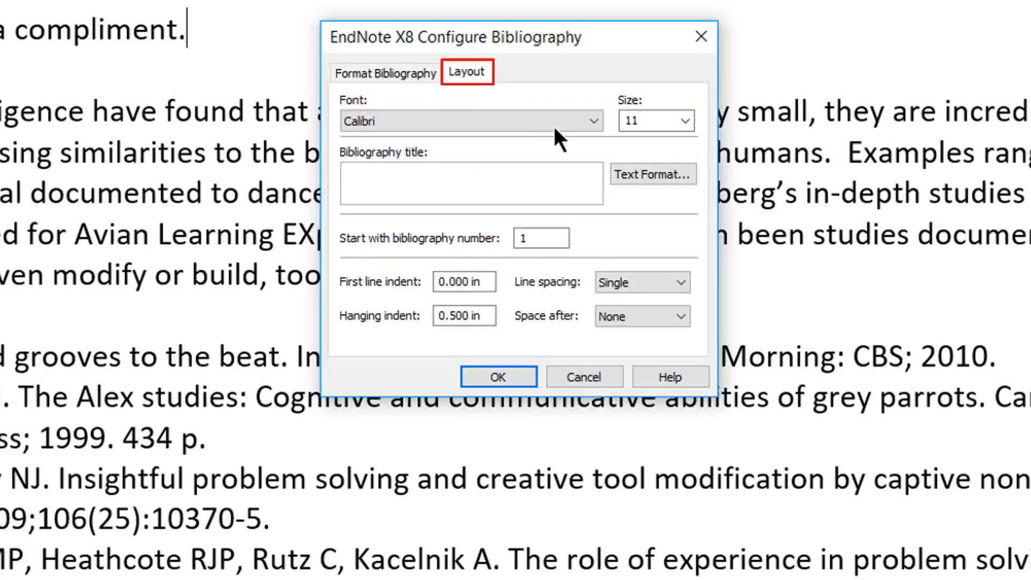
{"action": "left_click", "coordinate": [592, 121]}
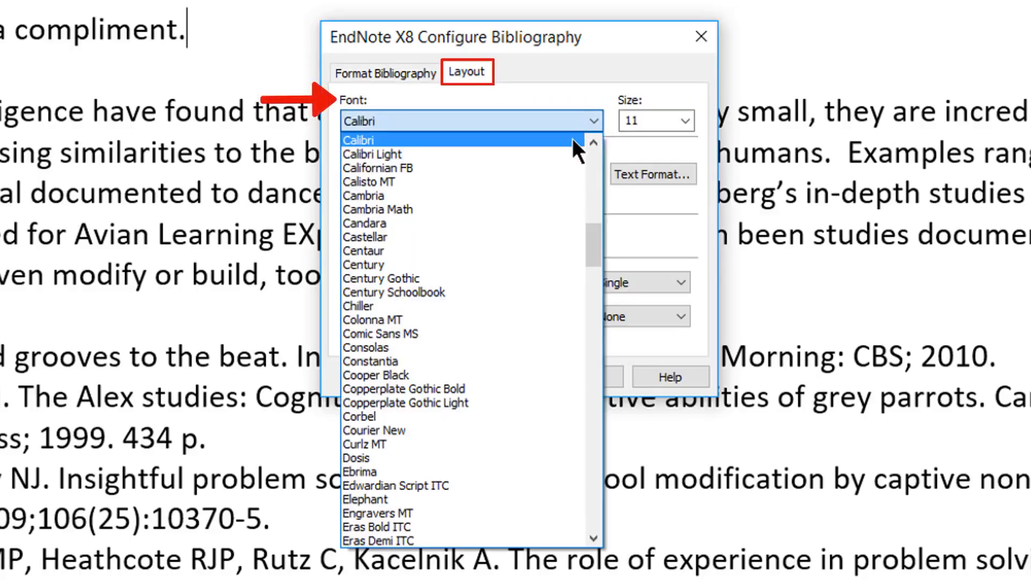
{"action": "left_click", "coordinate": [687, 115]}
{"action": "left_click", "coordinate": [687, 115]}
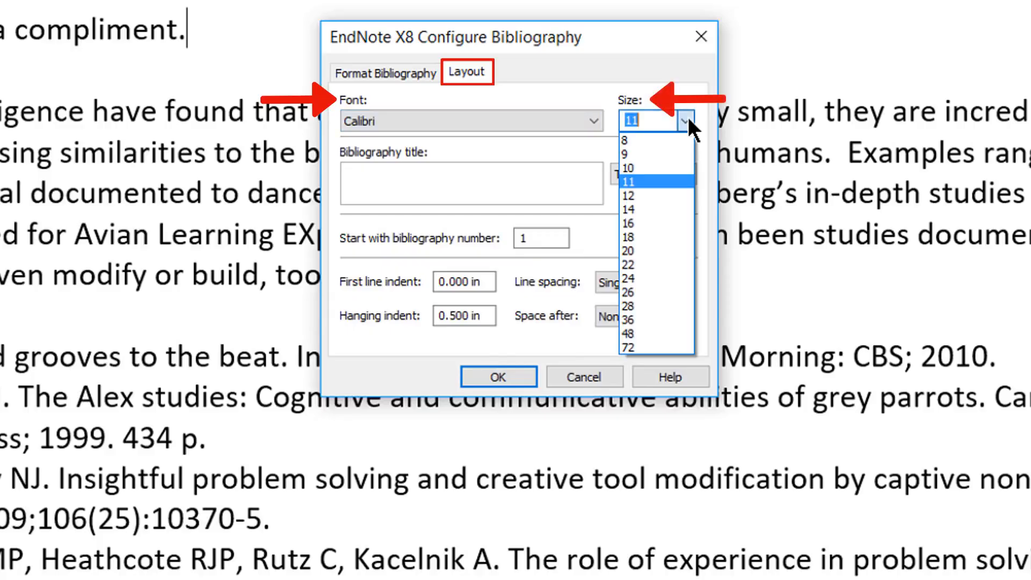
{"action": "left_click", "coordinate": [630, 181]}
{"action": "left_click", "coordinate": [561, 185]}
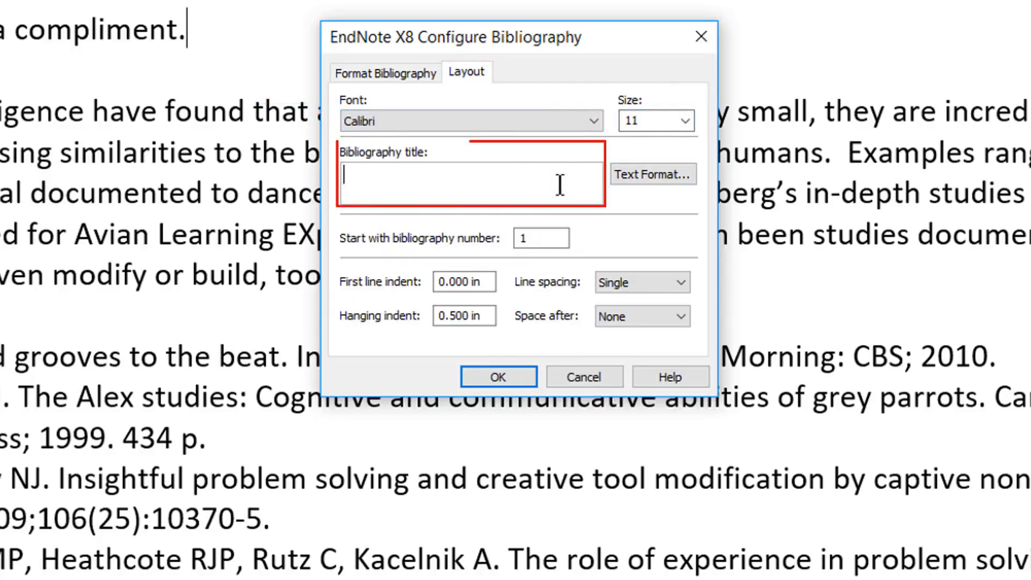
{"action": "type", "text": "REFERENCE LIST"}
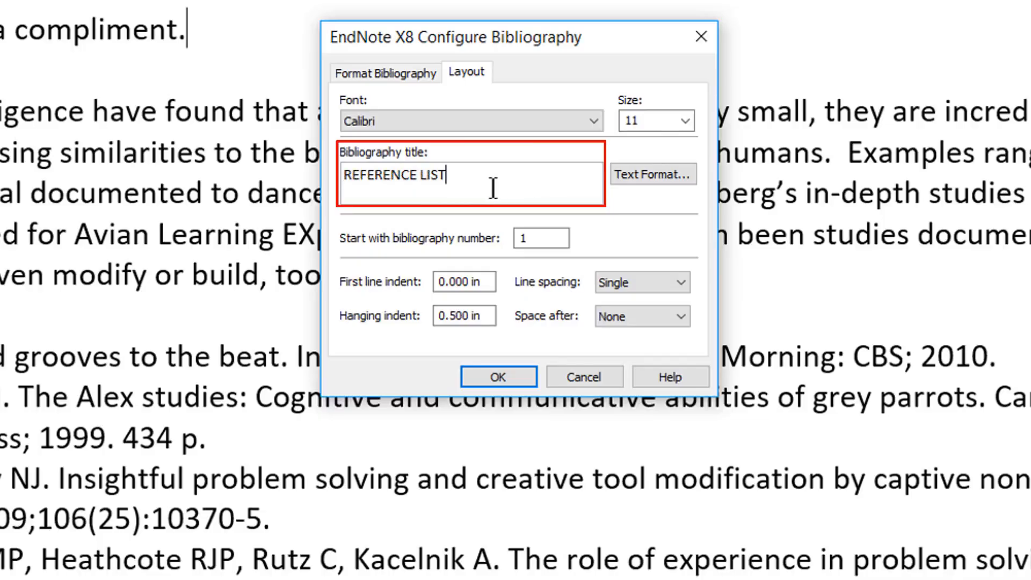
Format the bibliography title REFERENCE LIST as bold
{"action": "left_click_drag", "start_coordinate": [449, 178], "coordinate": [329, 185]}
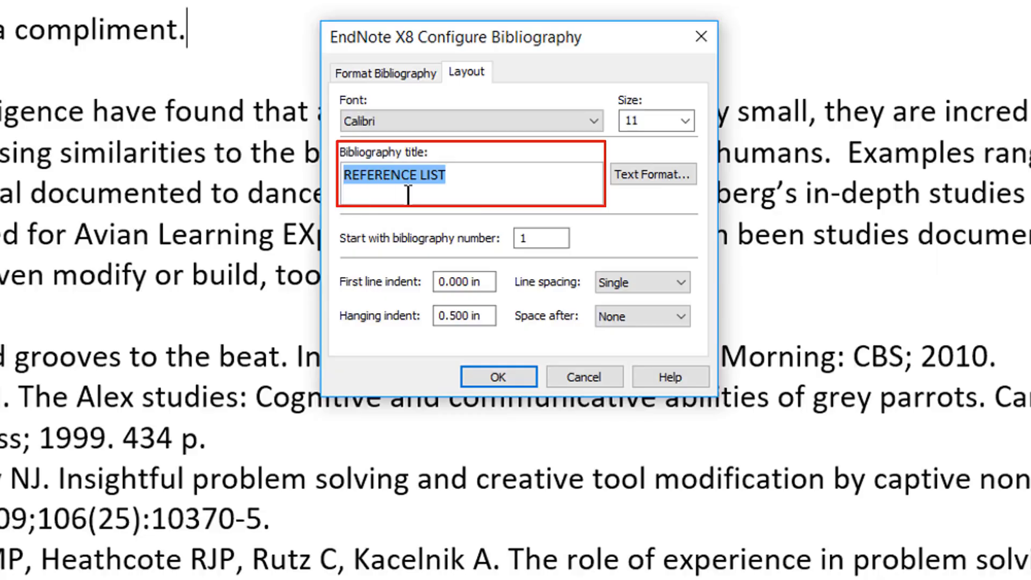
{"action": "left_click", "coordinate": [655, 175]}
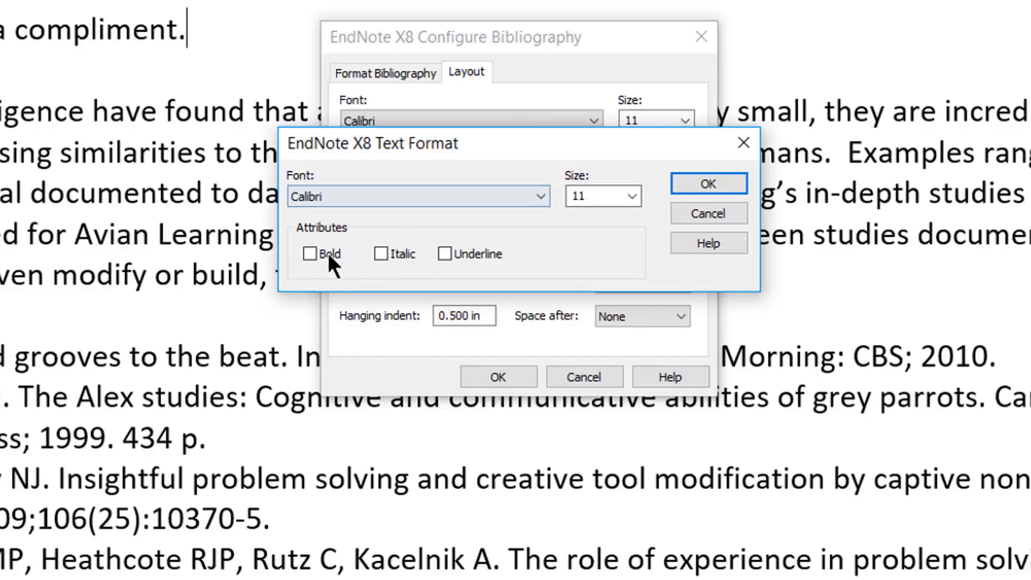
{"action": "left_click", "coordinate": [309, 253]}
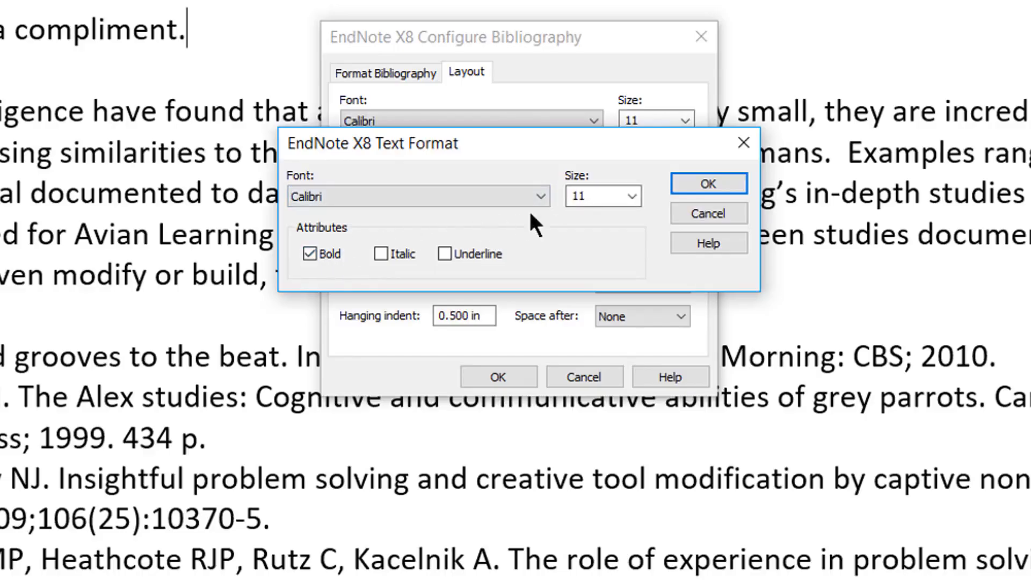
{"action": "left_click", "coordinate": [688, 185]}
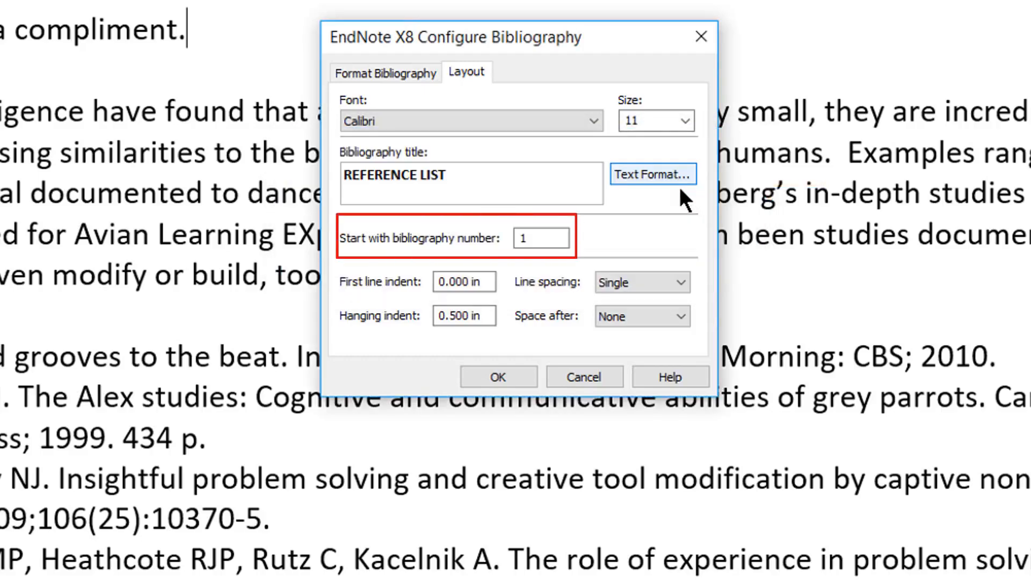
Set the bibliography to Double line spacing with no space after, keeping starting number 1, first line indent 0.000 in and hanging indent 0.500 in, and apply
{"action": "left_click_drag", "start_coordinate": [556, 239], "coordinate": [497, 239]}
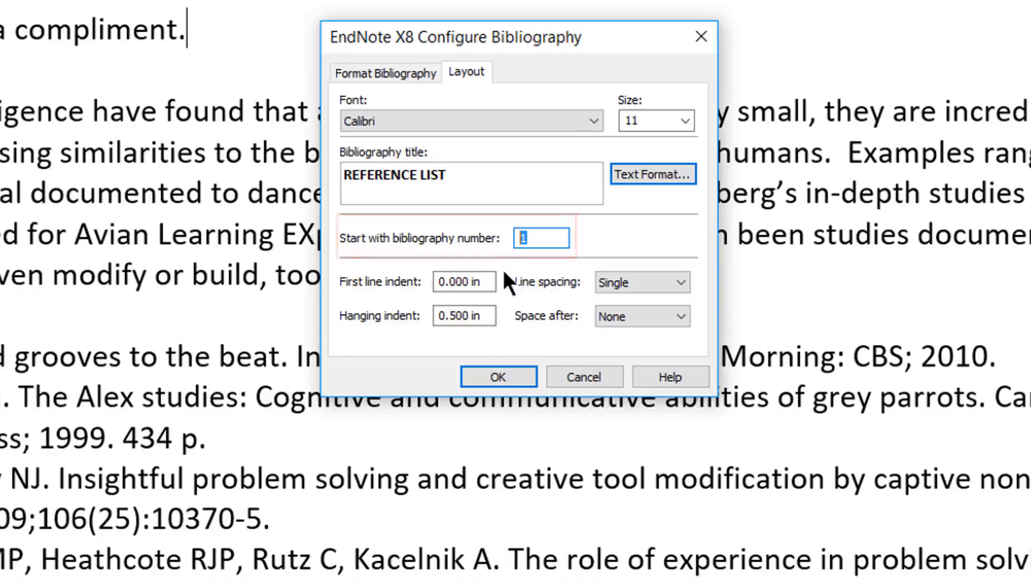
{"action": "left_click_drag", "start_coordinate": [488, 280], "coordinate": [437, 281]}
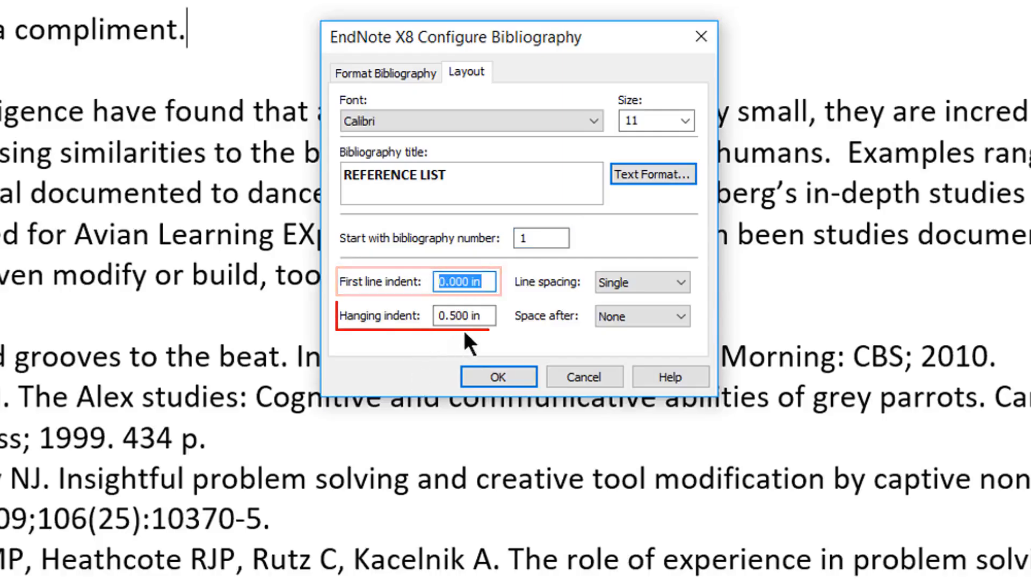
{"action": "left_click_drag", "start_coordinate": [475, 315], "coordinate": [427, 317]}
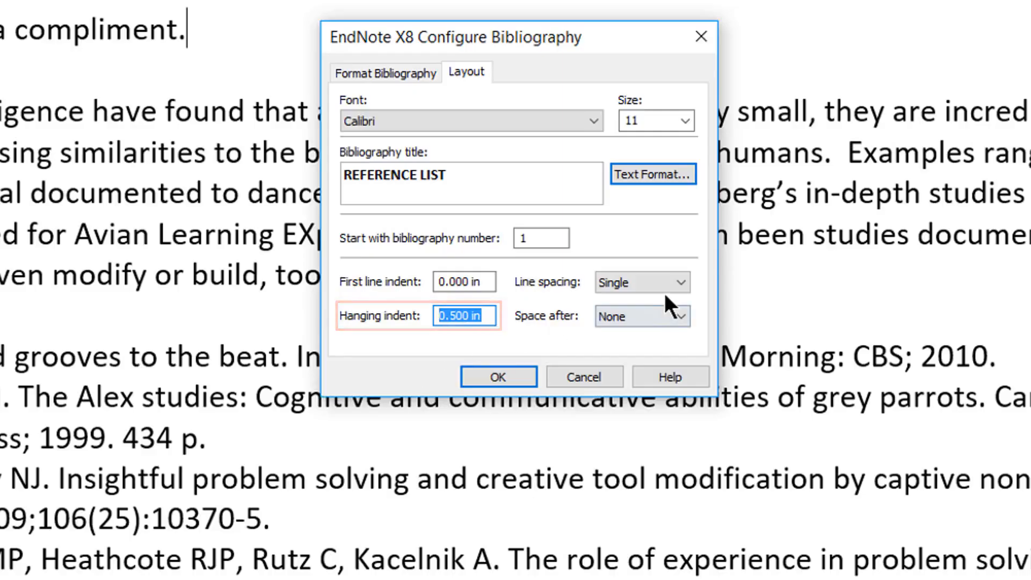
{"action": "left_click", "coordinate": [679, 280]}
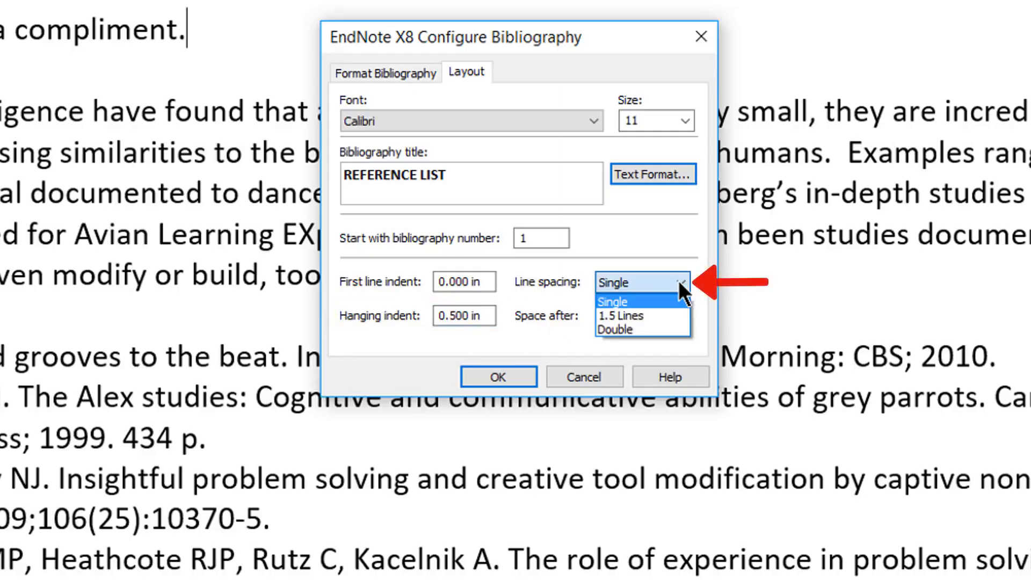
{"action": "left_click", "coordinate": [684, 330]}
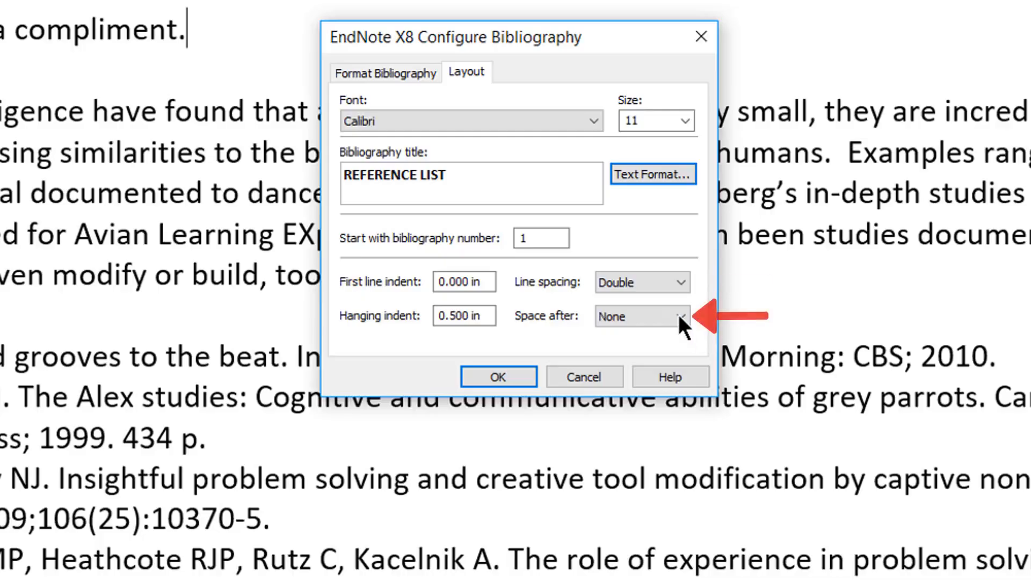
{"action": "left_click", "coordinate": [679, 314]}
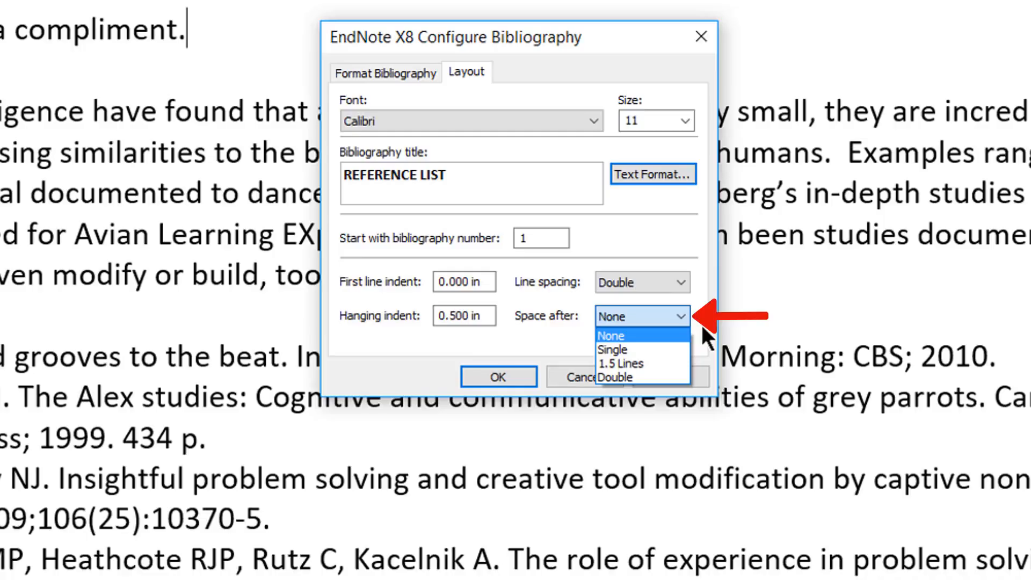
{"action": "left_click", "coordinate": [688, 334]}
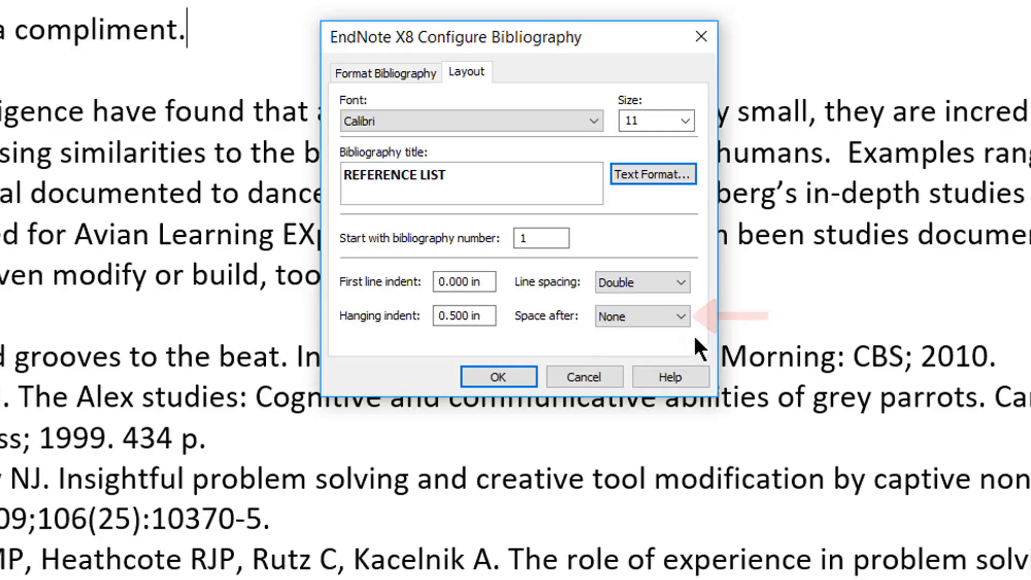
{"action": "left_click", "coordinate": [514, 379]}
{"action": "left_click", "coordinate": [515, 379]}
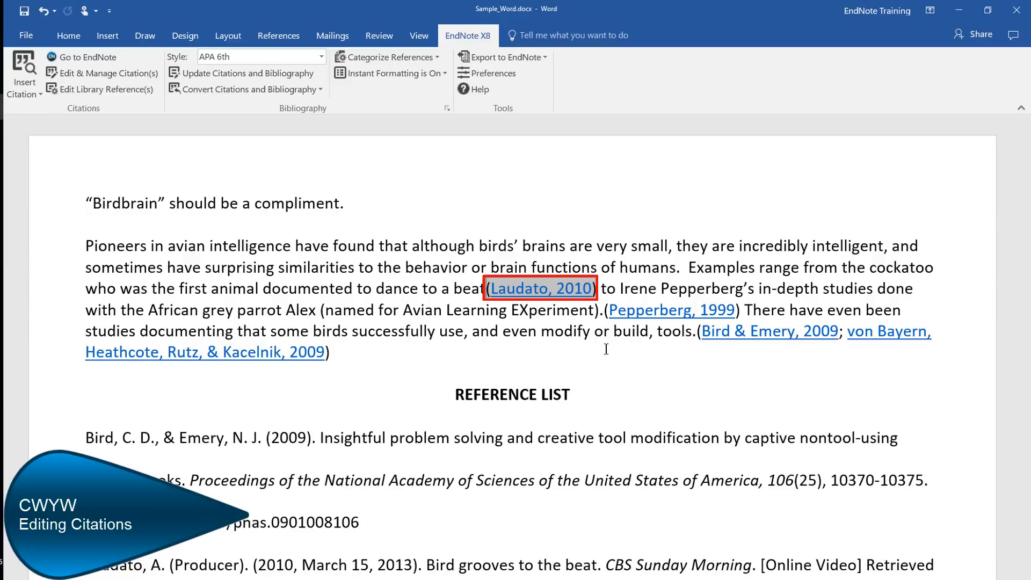
Try to delete the year directly in the text of the 2010 in-text citation after "dance to a beat"
{"action": "key", "text": "Right"}
{"action": "key", "text": "Right"}
{"action": "key", "text": "Right"}
{"action": "key", "text": "Right"}
{"action": "key", "text": "Right"}
{"action": "key", "text": "Right"}
{"action": "key", "text": "Right"}
{"action": "key", "text": "shift+Right"}
{"action": "key", "text": "shift+Right"}
{"action": "key", "text": "shift+Right"}
{"action": "key", "text": "shift+Right"}
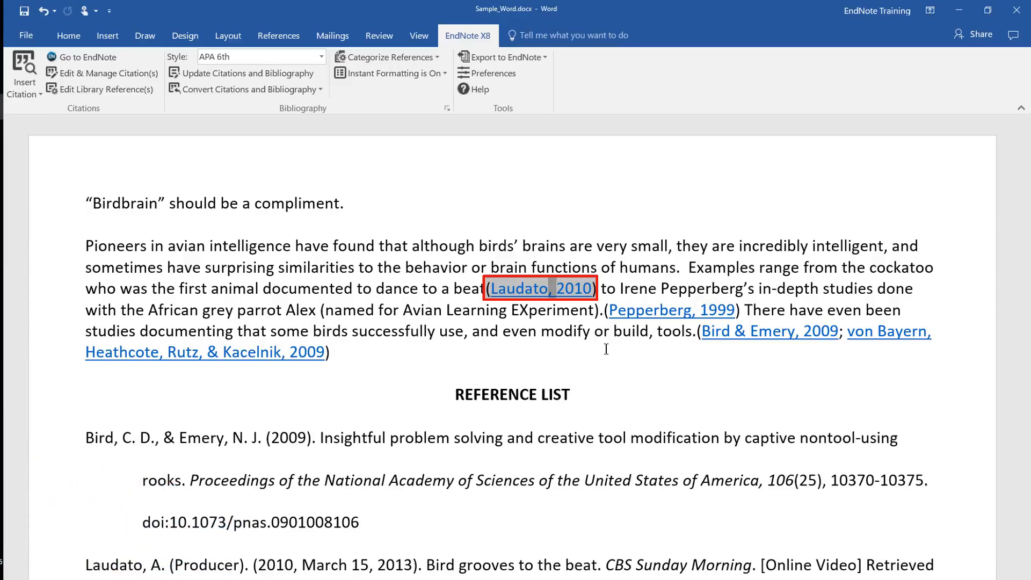
{"action": "key", "text": "shift+Right"}
{"action": "key", "text": "shift+Right"}
{"action": "key", "text": "Delete"}
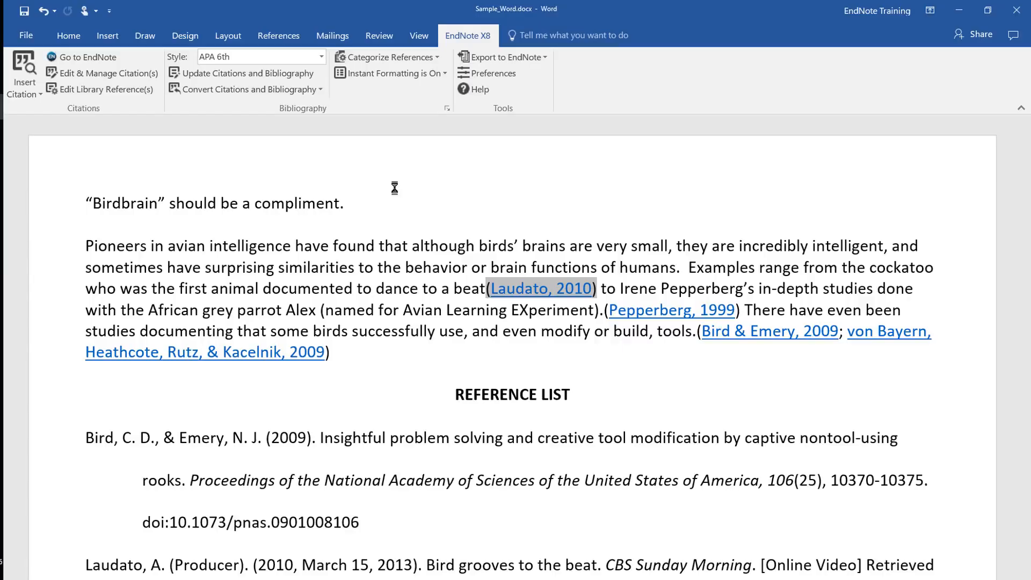
Open Edit & Manage Citations from the grouped 2009 citation and view the reference details of the 2010 citation
{"action": "left_click", "coordinate": [627, 314]}
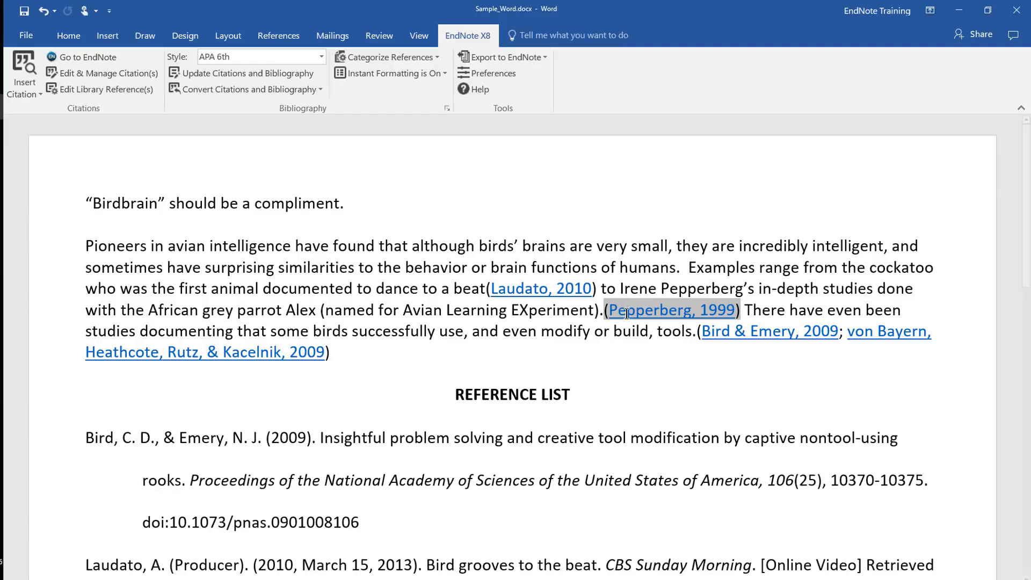
{"action": "left_click", "coordinate": [709, 331]}
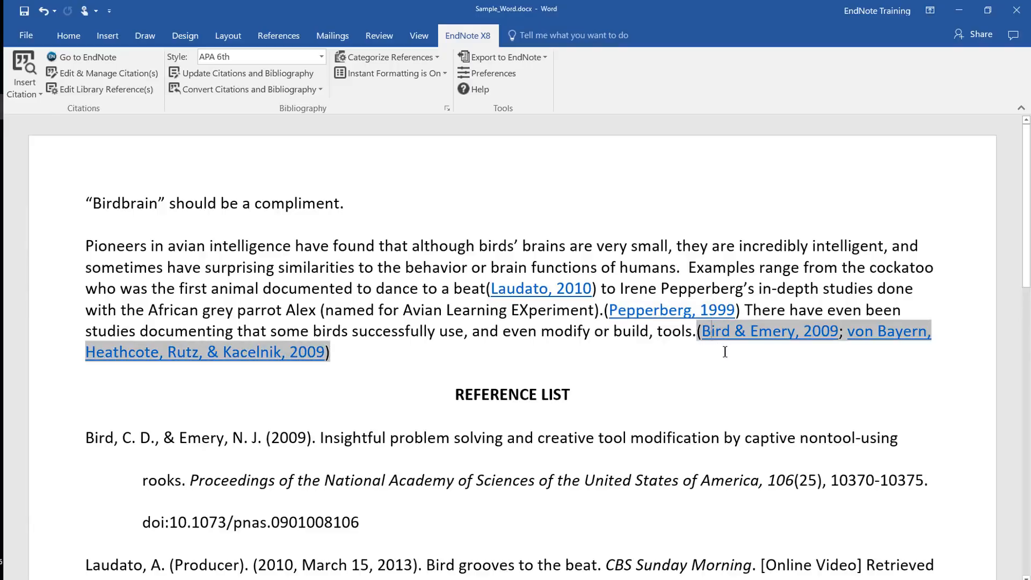
{"action": "left_click", "coordinate": [111, 74]}
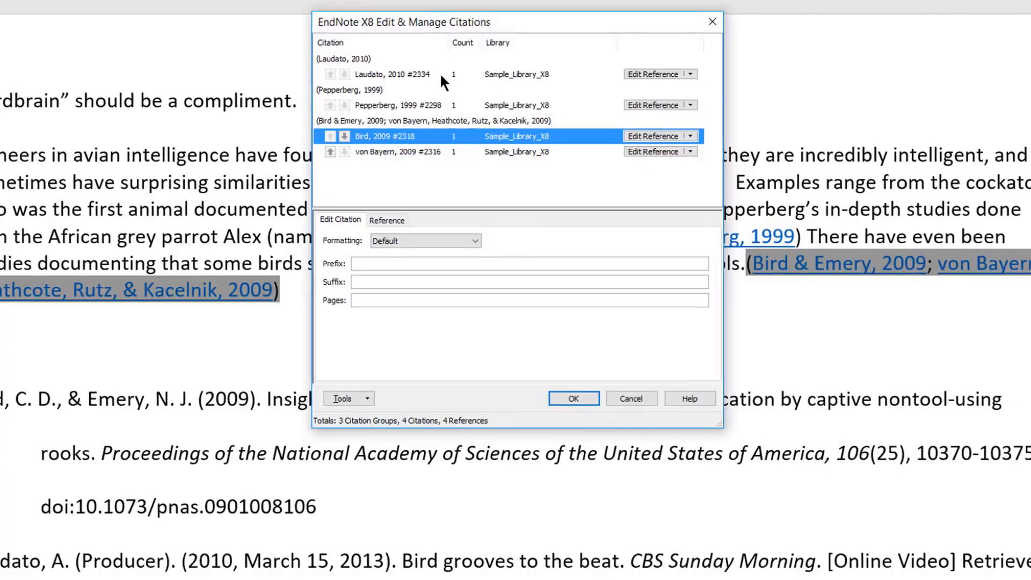
{"action": "left_click", "coordinate": [449, 145]}
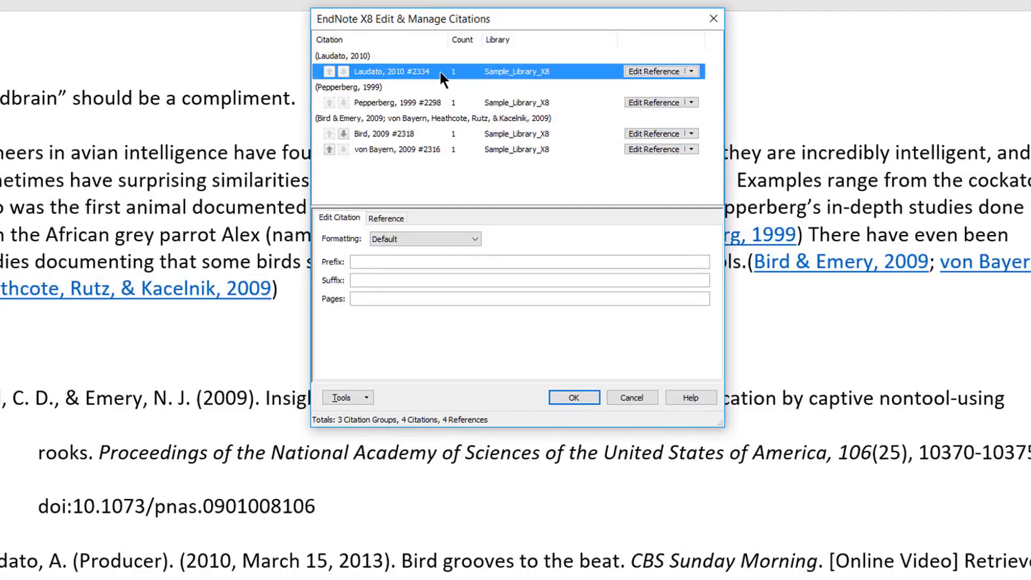
{"action": "left_click", "coordinate": [395, 220]}
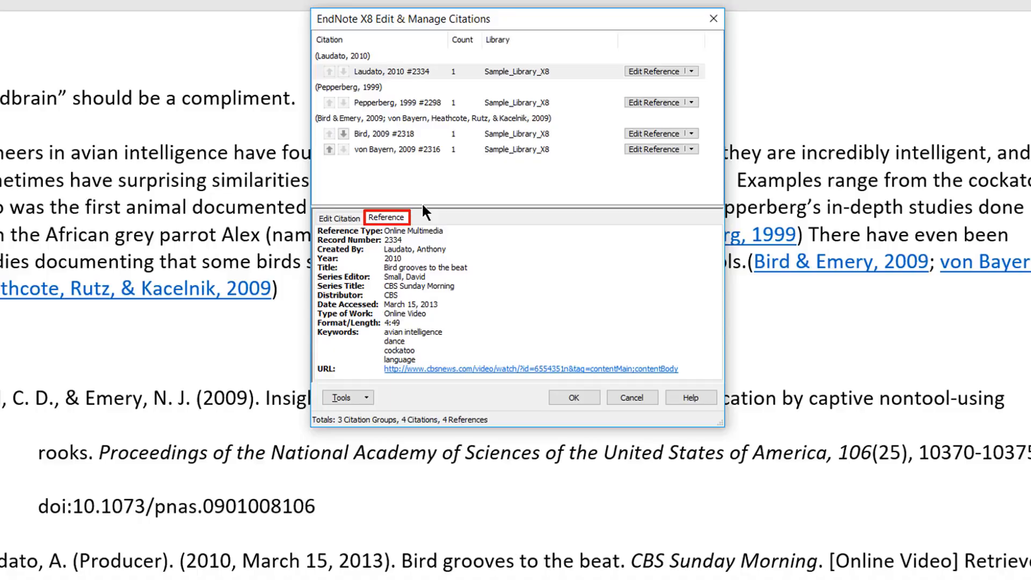